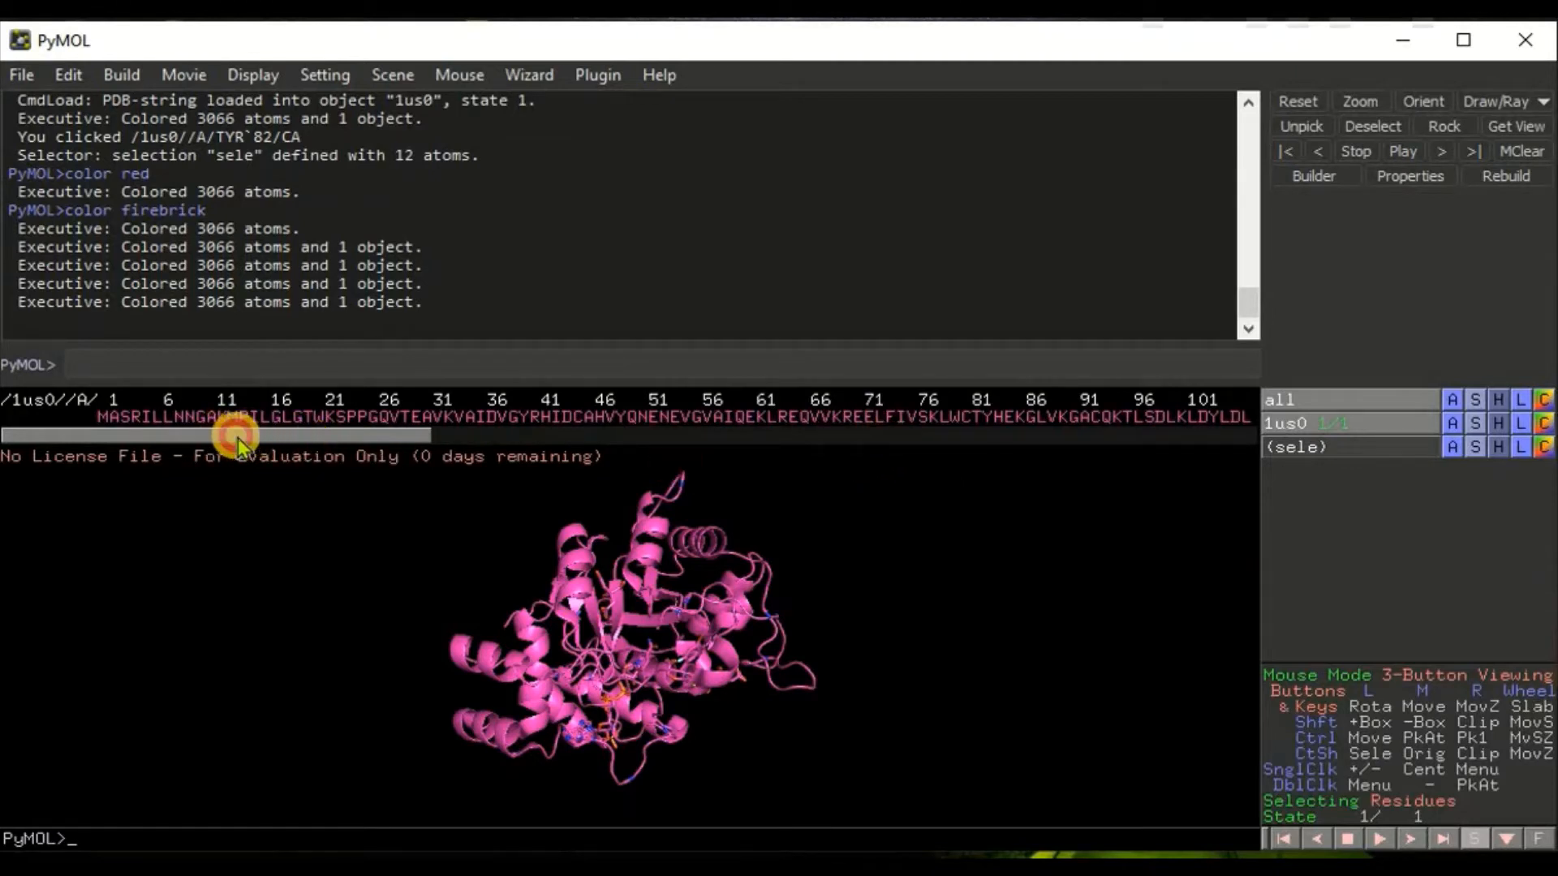
Step: Select the histidine near residue 110 in the sequence viewer and color it green
{"action": "left_click_drag", "start_coordinate": [238, 443], "coordinate": [567, 440]}
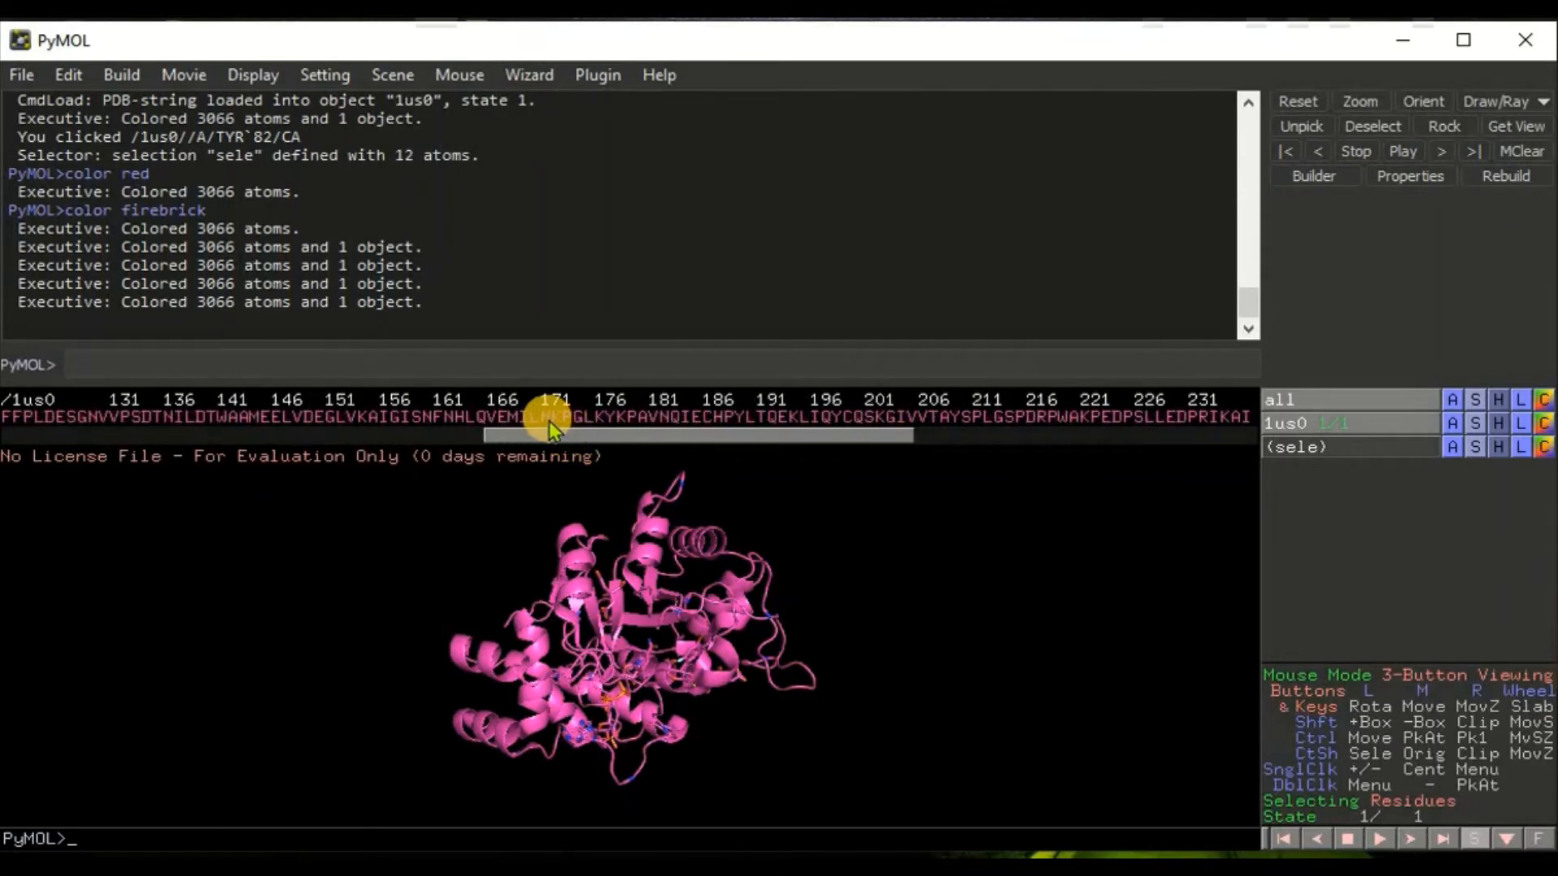
{"action": "left_click_drag", "start_coordinate": [605, 431], "coordinate": [375, 435]}
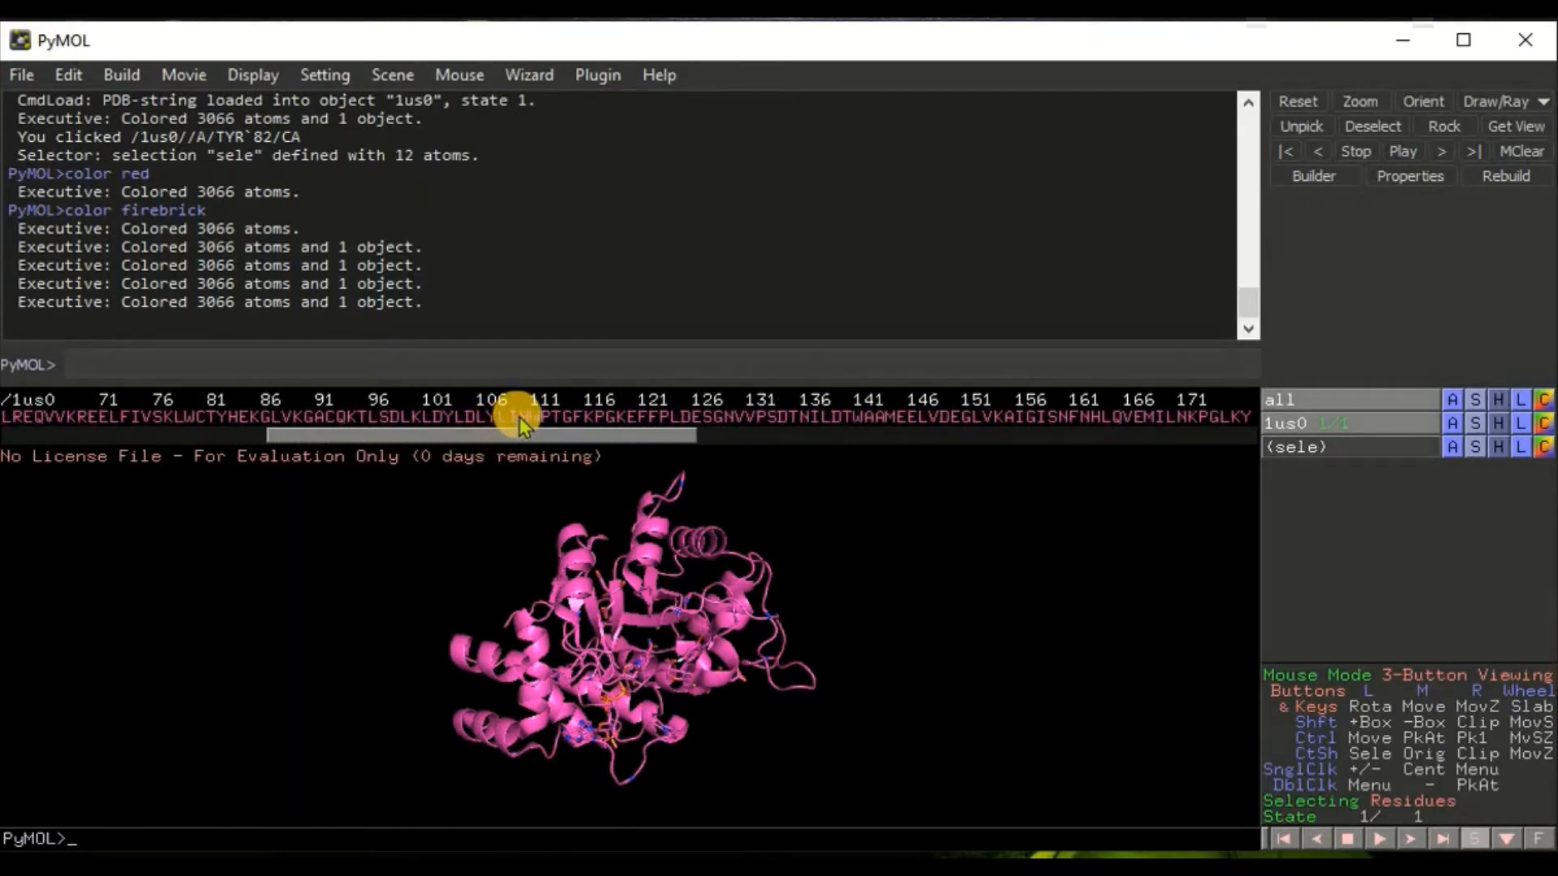
{"action": "left_click", "coordinate": [519, 417]}
{"action": "left_click", "coordinate": [521, 417]}
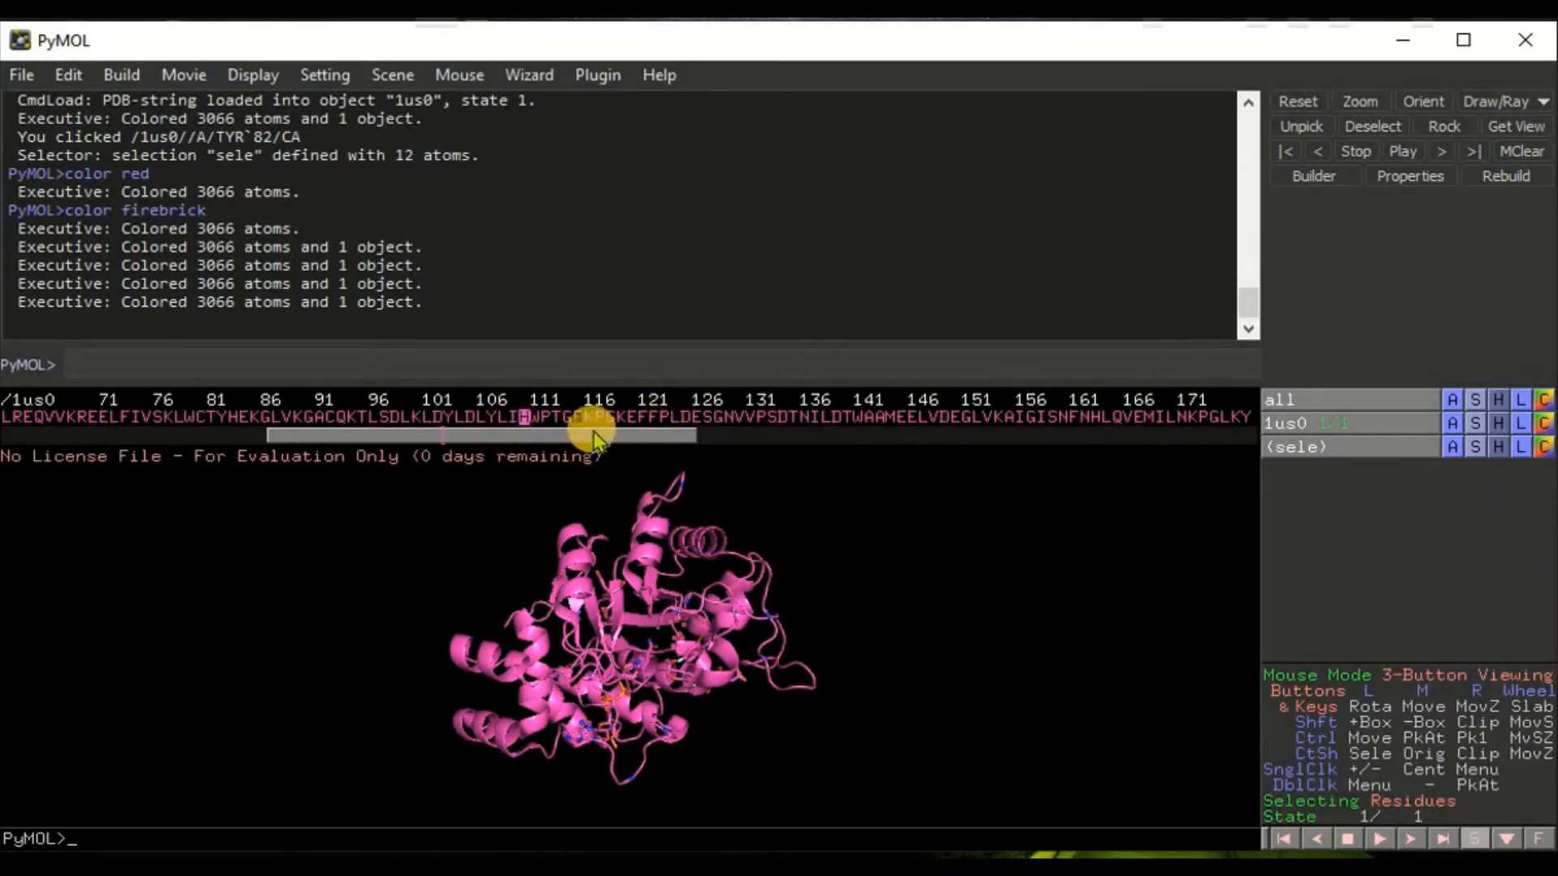
{"action": "left_click", "coordinate": [622, 417]}
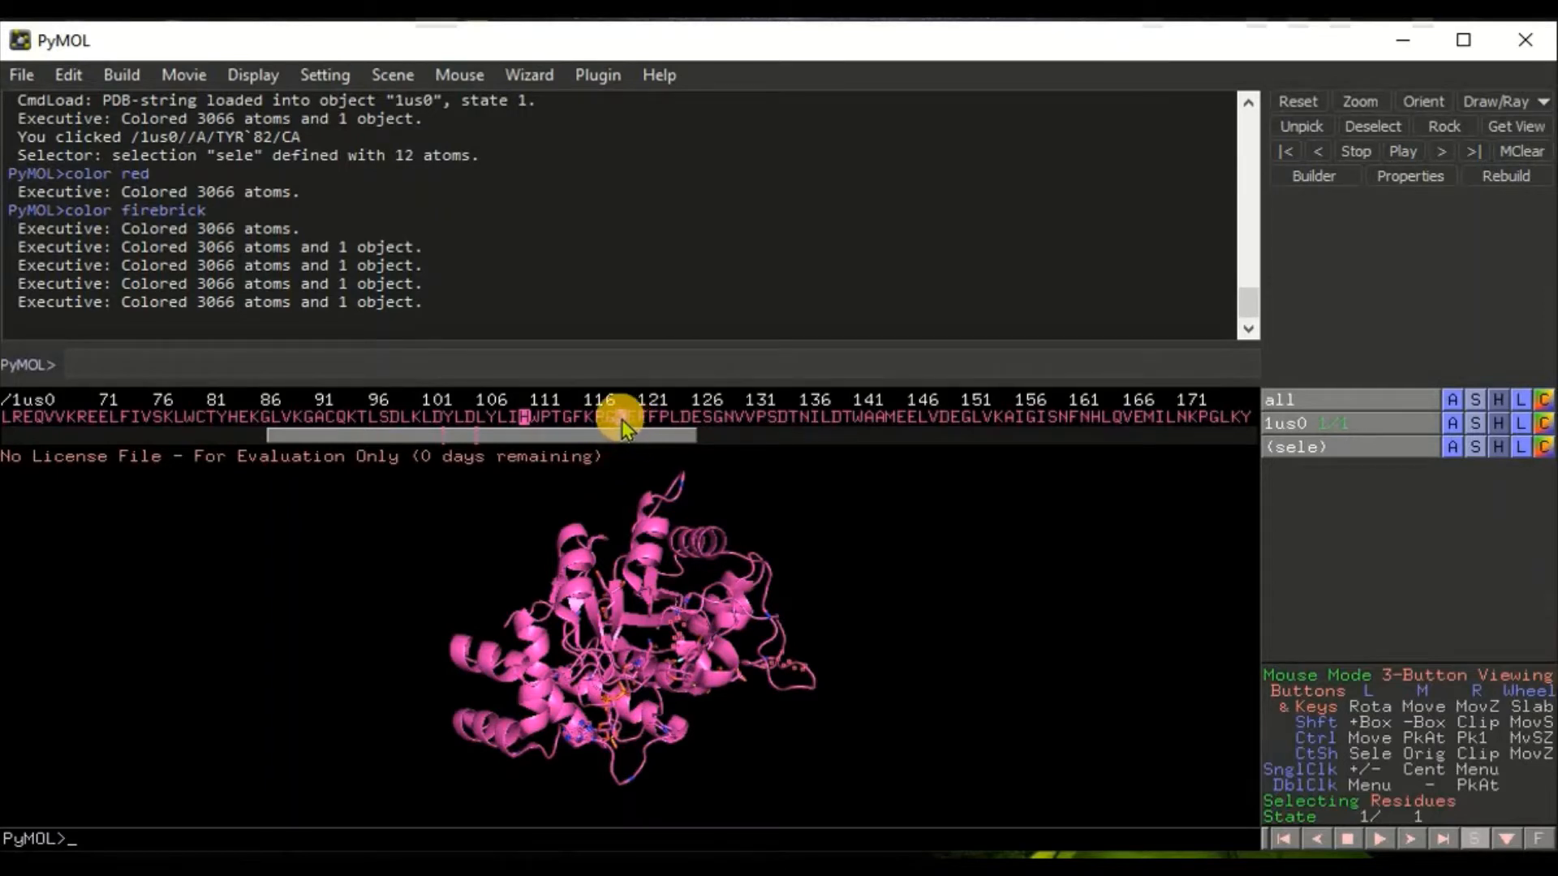
{"action": "left_click", "coordinate": [621, 419]}
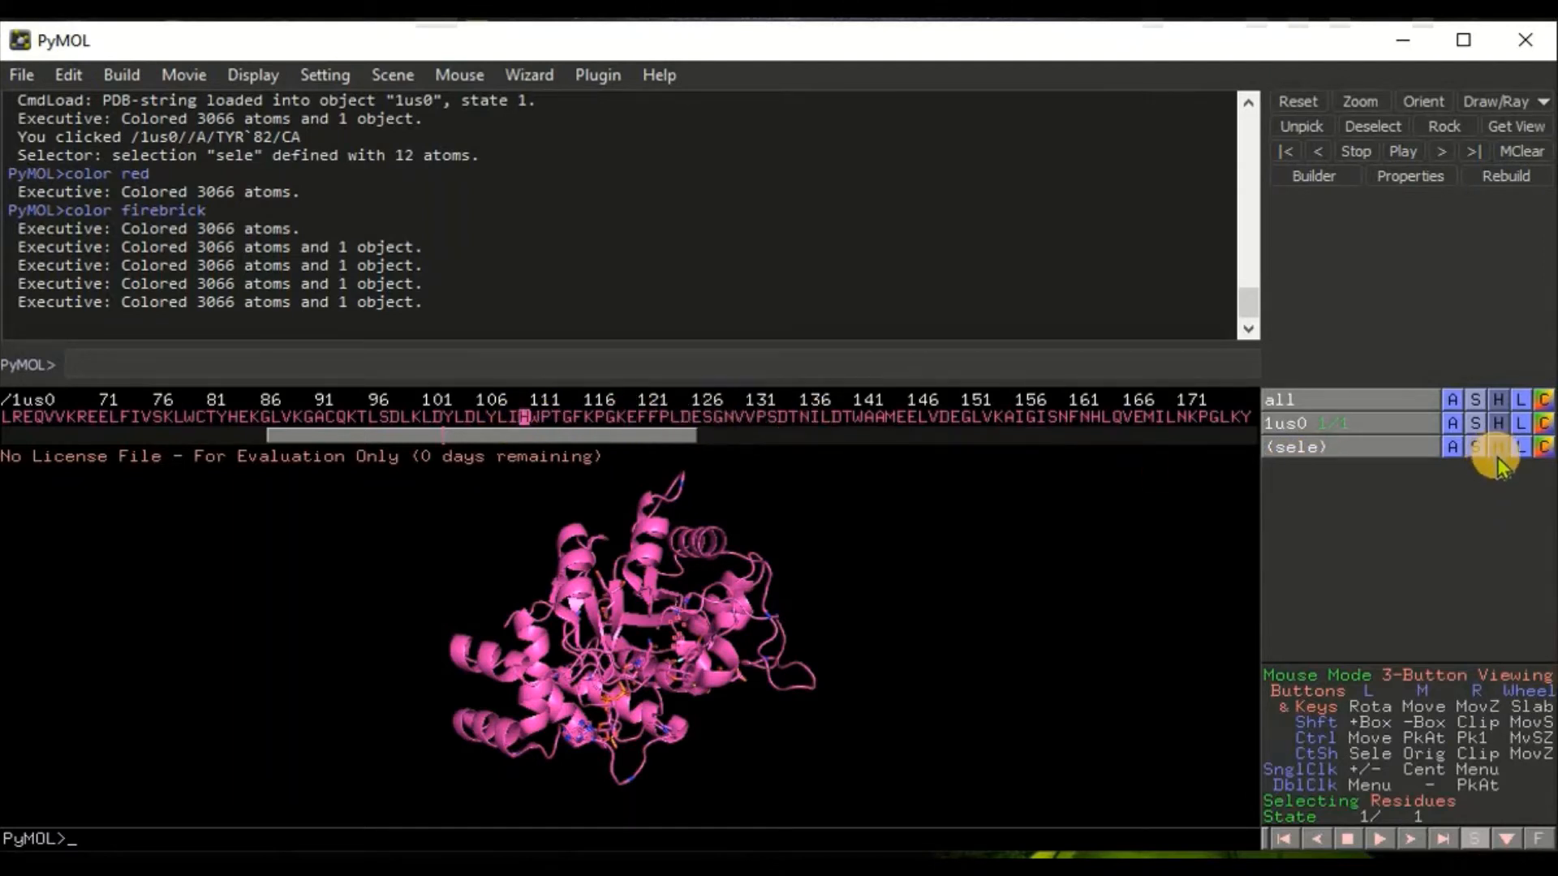
{"action": "left_click", "coordinate": [1544, 450]}
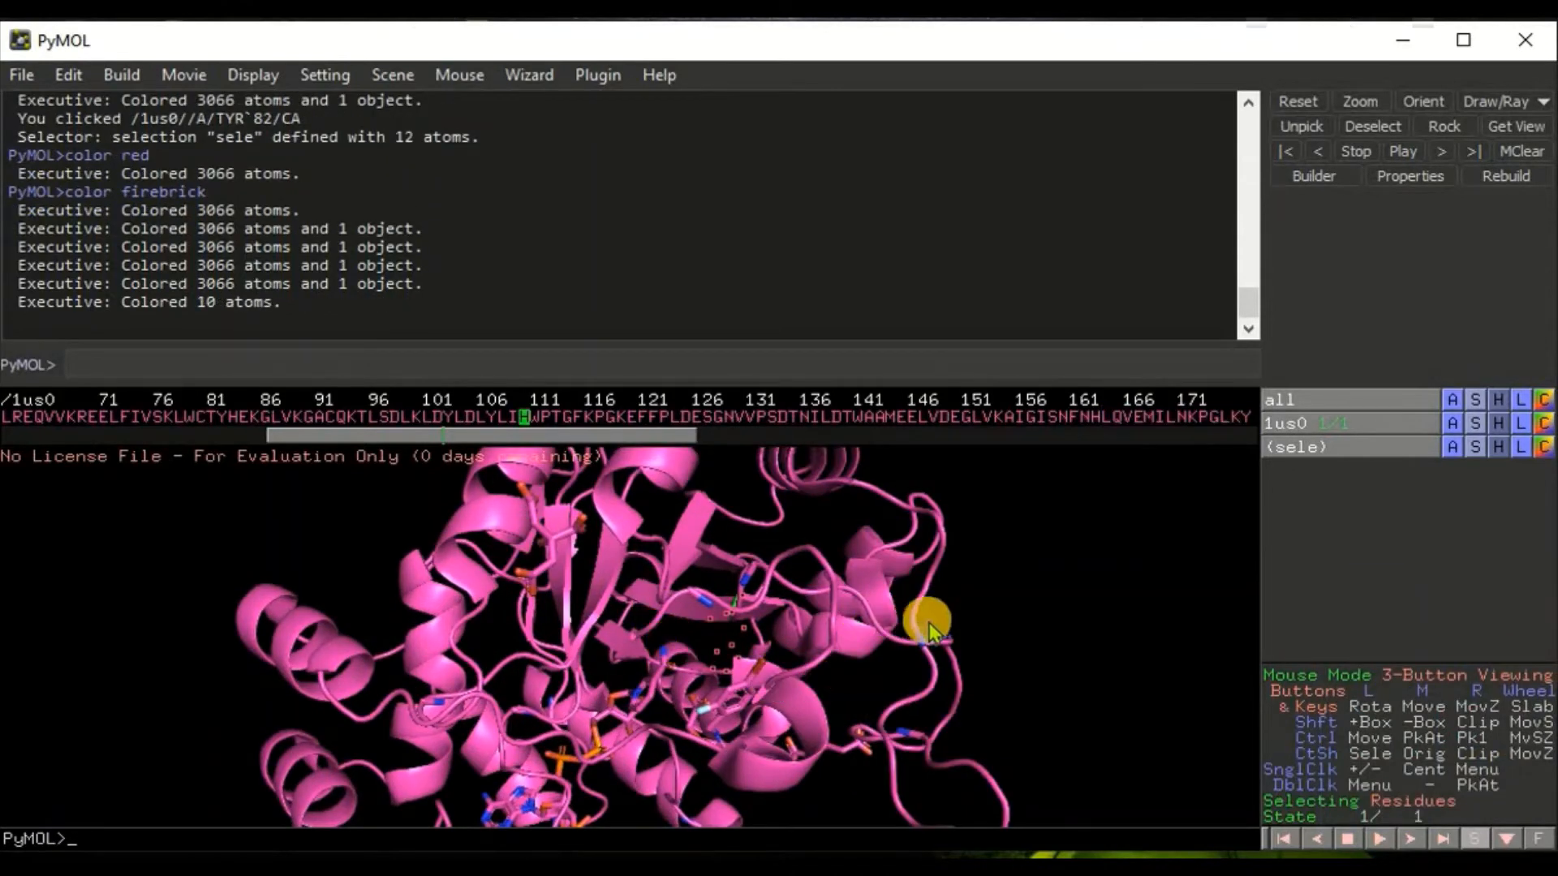
Step: Zoom into the highlighted residue's pocket and inspect the properties of nearby atoms
{"action": "right_click_drag", "start_coordinate": [898, 626], "coordinate": [1252, 733]}
{"action": "right_click_drag", "start_coordinate": [844, 612], "coordinate": [987, 714]}
{"action": "right_click_drag", "start_coordinate": [889, 637], "coordinate": [988, 720]}
{"action": "right_click_drag", "start_coordinate": [832, 615], "coordinate": [906, 655]}
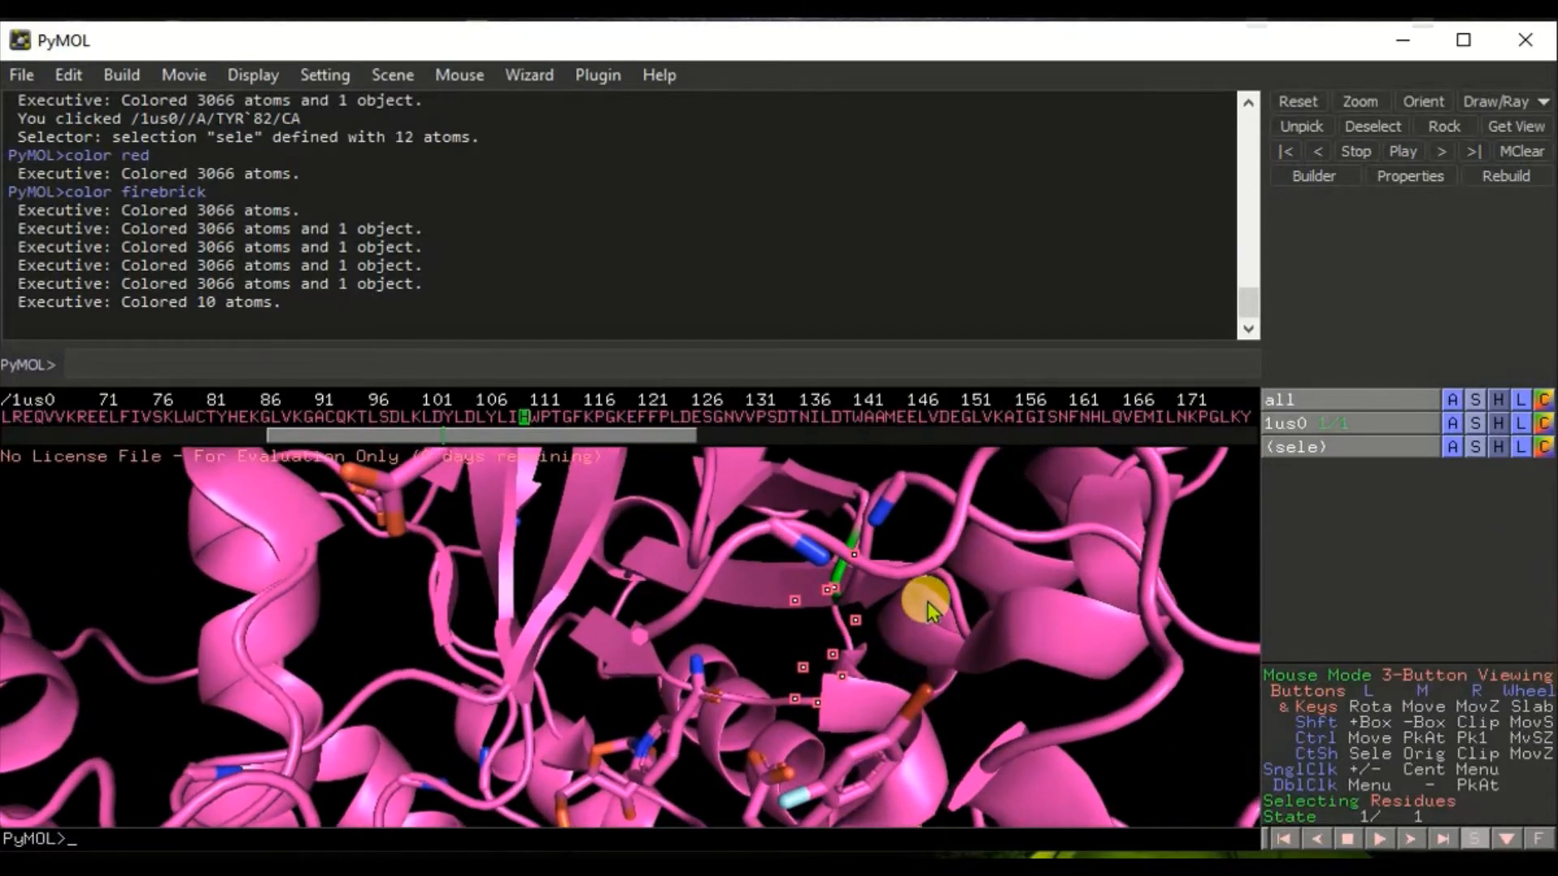
{"action": "double_click", "coordinate": [917, 608]}
{"action": "left_click_drag", "start_coordinate": [925, 599], "coordinate": [904, 696]}
{"action": "left_click", "coordinate": [896, 627]}
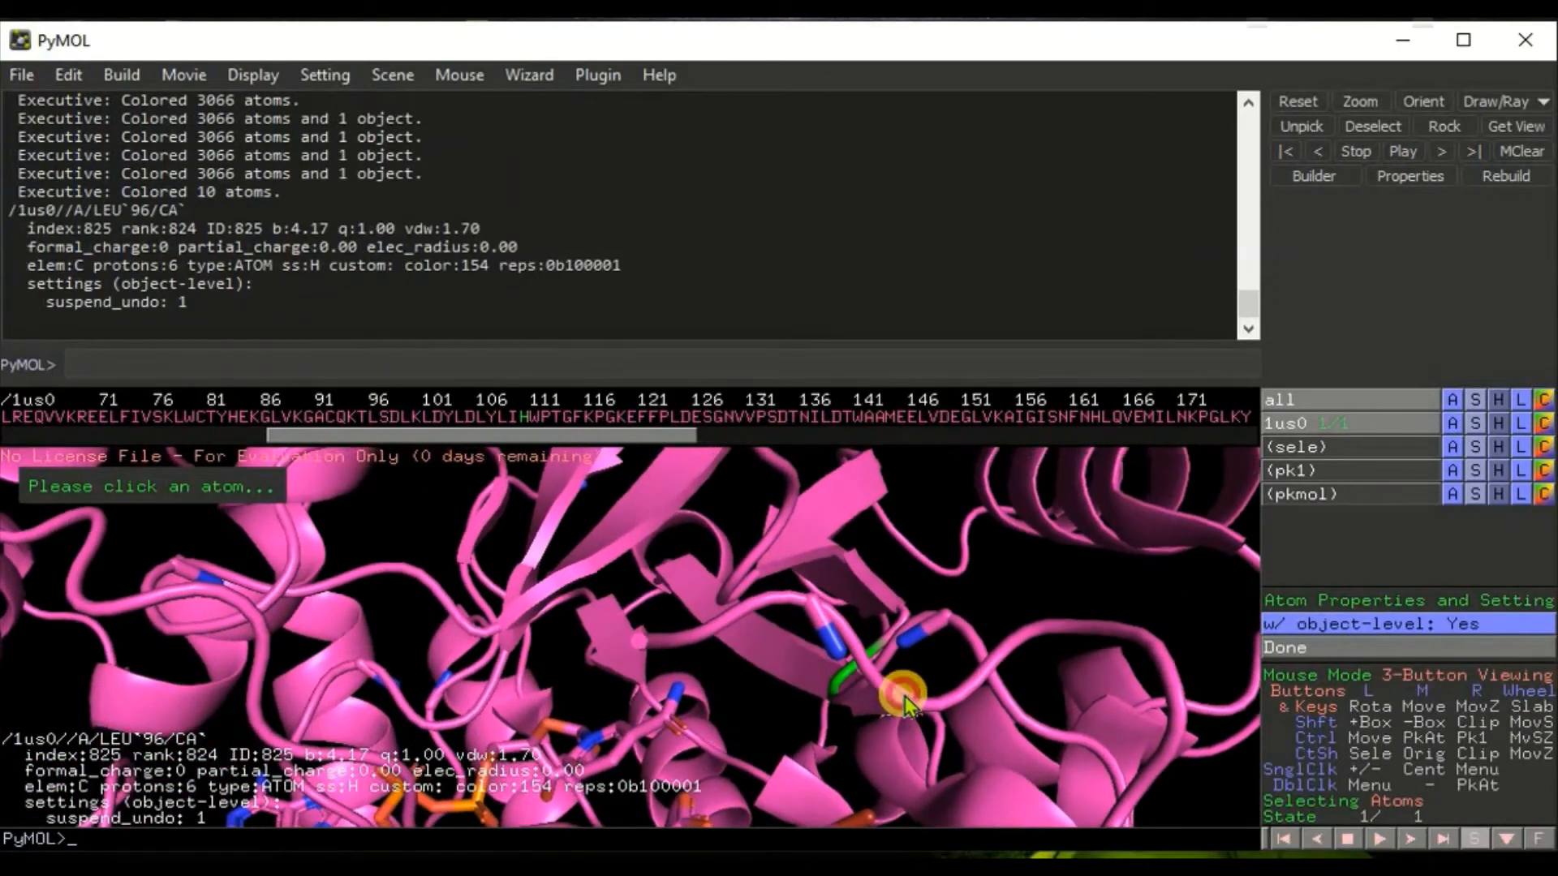
{"action": "double_click", "coordinate": [904, 696]}
{"action": "left_click", "coordinate": [799, 661]}
{"action": "mouse_move", "coordinate": [797, 662]}
{"action": "left_mouse_down"}
{"action": "mouse_move", "coordinate": [698, 682]}
{"action": "mouse_move", "coordinate": [739, 674]}
{"action": "mouse_move", "coordinate": [732, 639]}
{"action": "mouse_move", "coordinate": [706, 623]}
{"action": "left_mouse_up"}
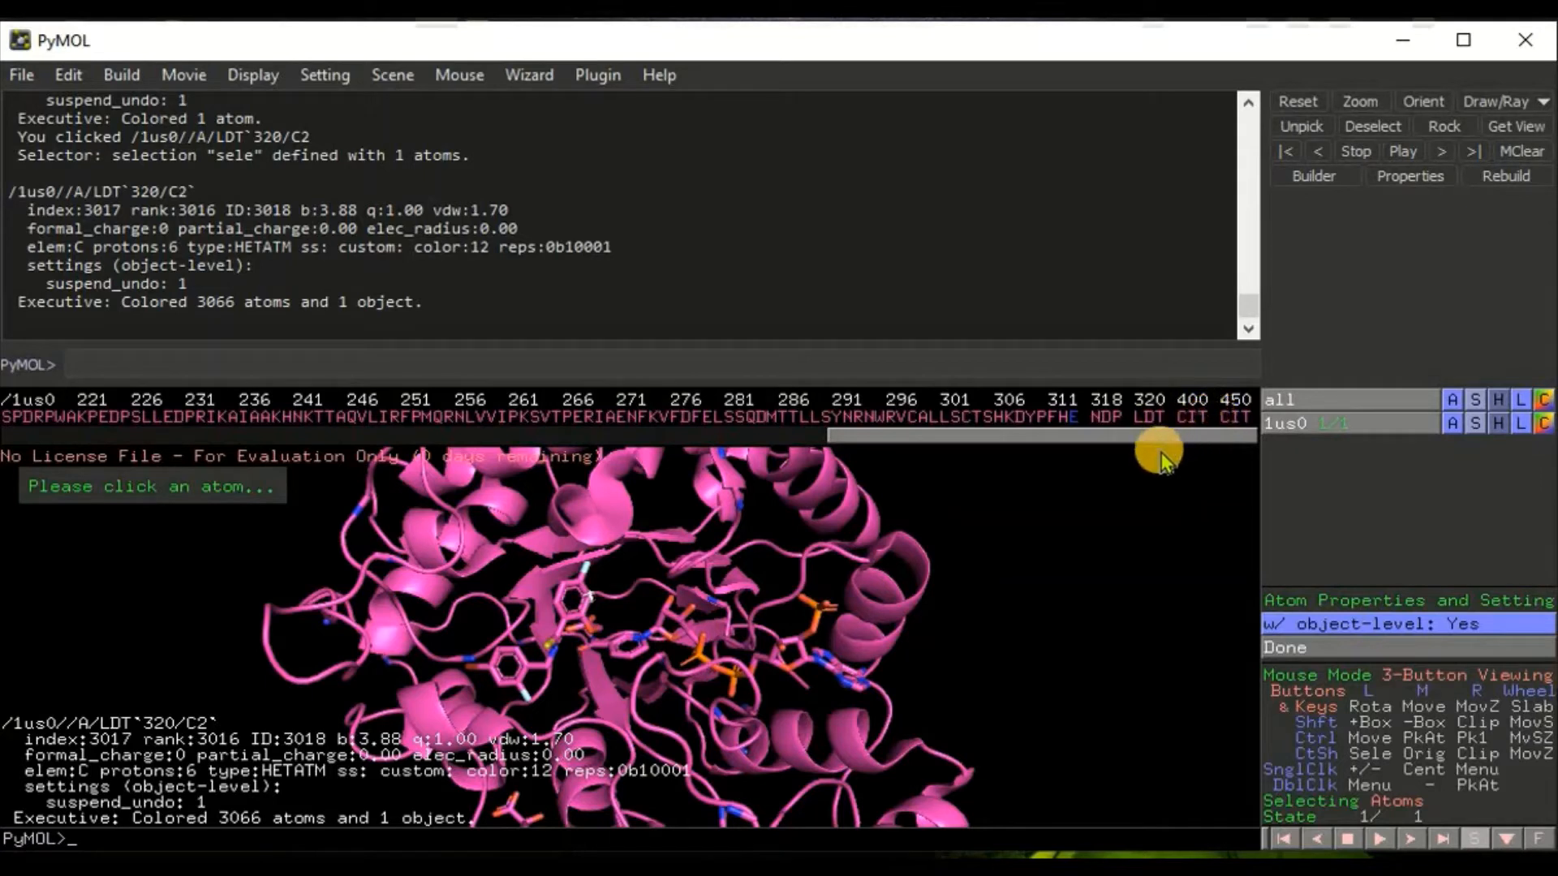
Step: Select the NDP ligand in the sequence and color it yellow
{"action": "left_click", "coordinate": [1149, 417]}
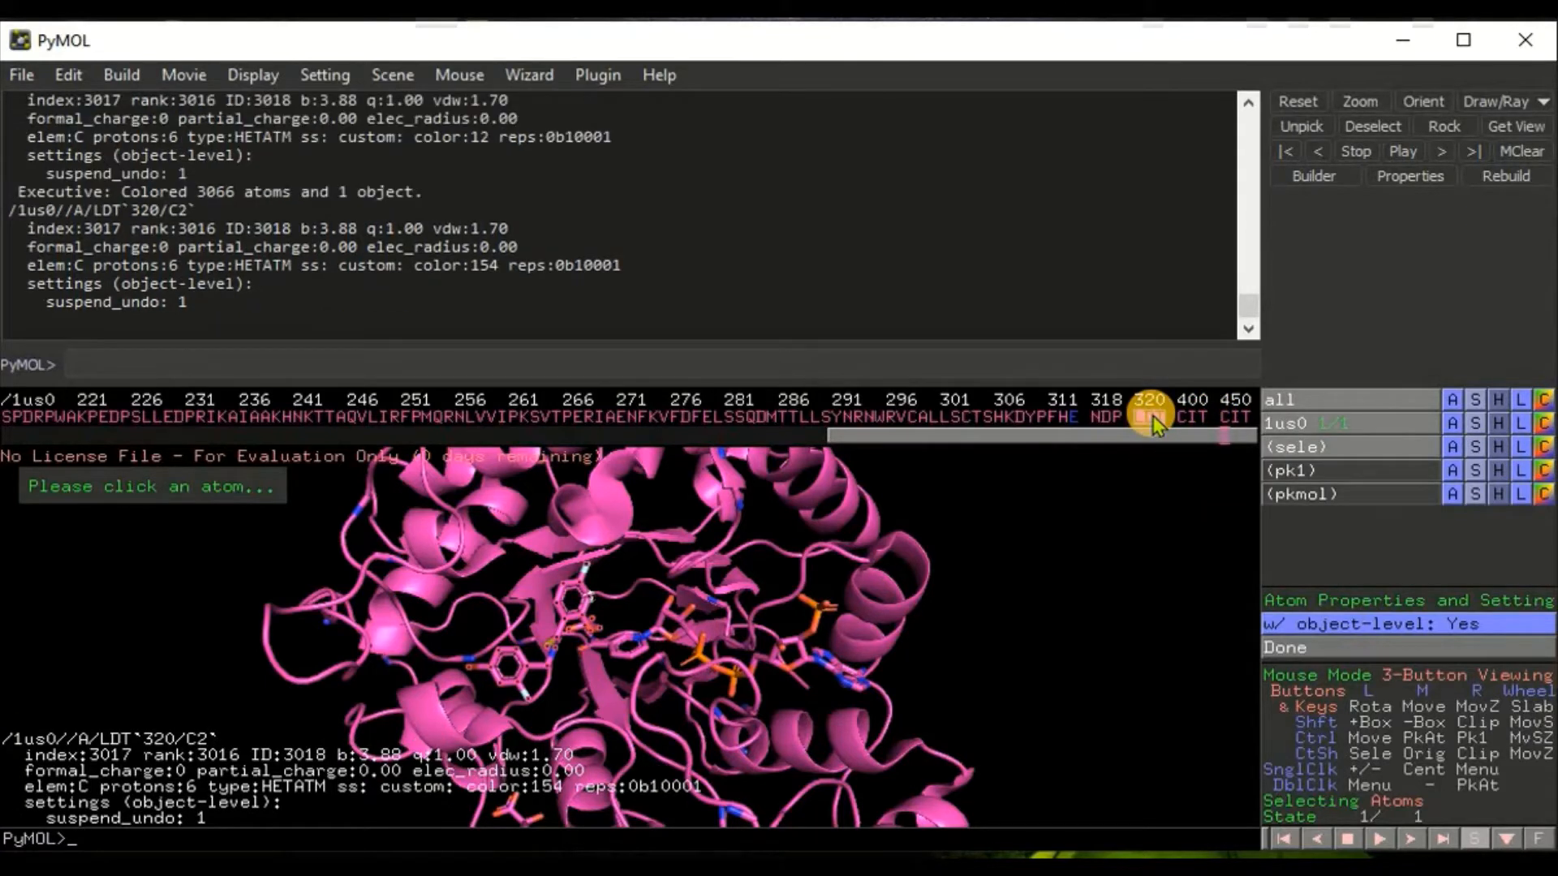
{"action": "left_click", "coordinate": [1103, 416]}
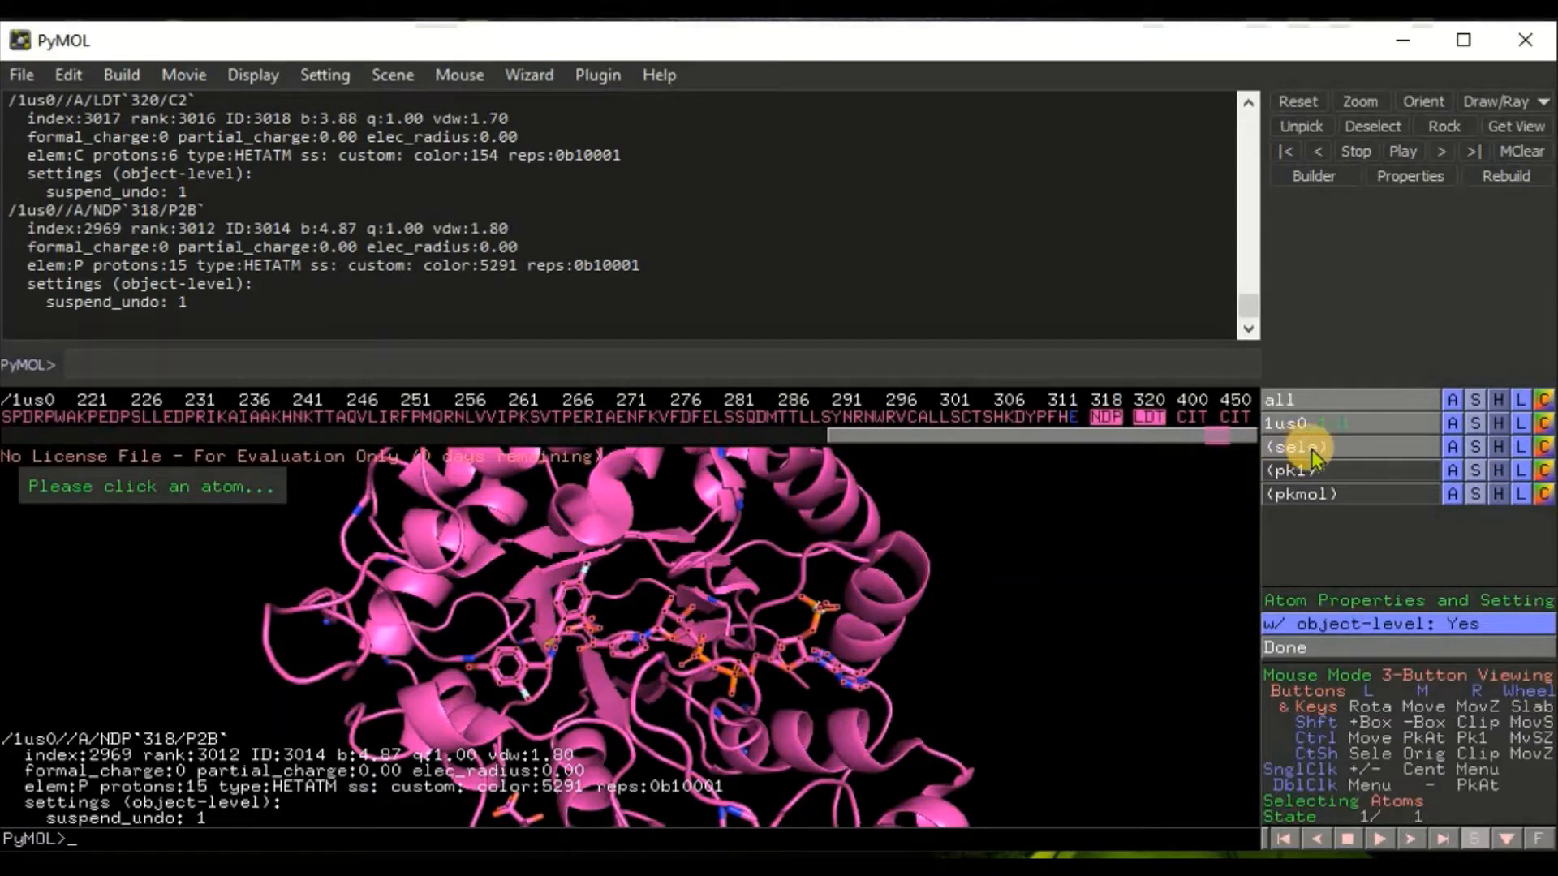
{"action": "left_click", "coordinate": [1106, 417]}
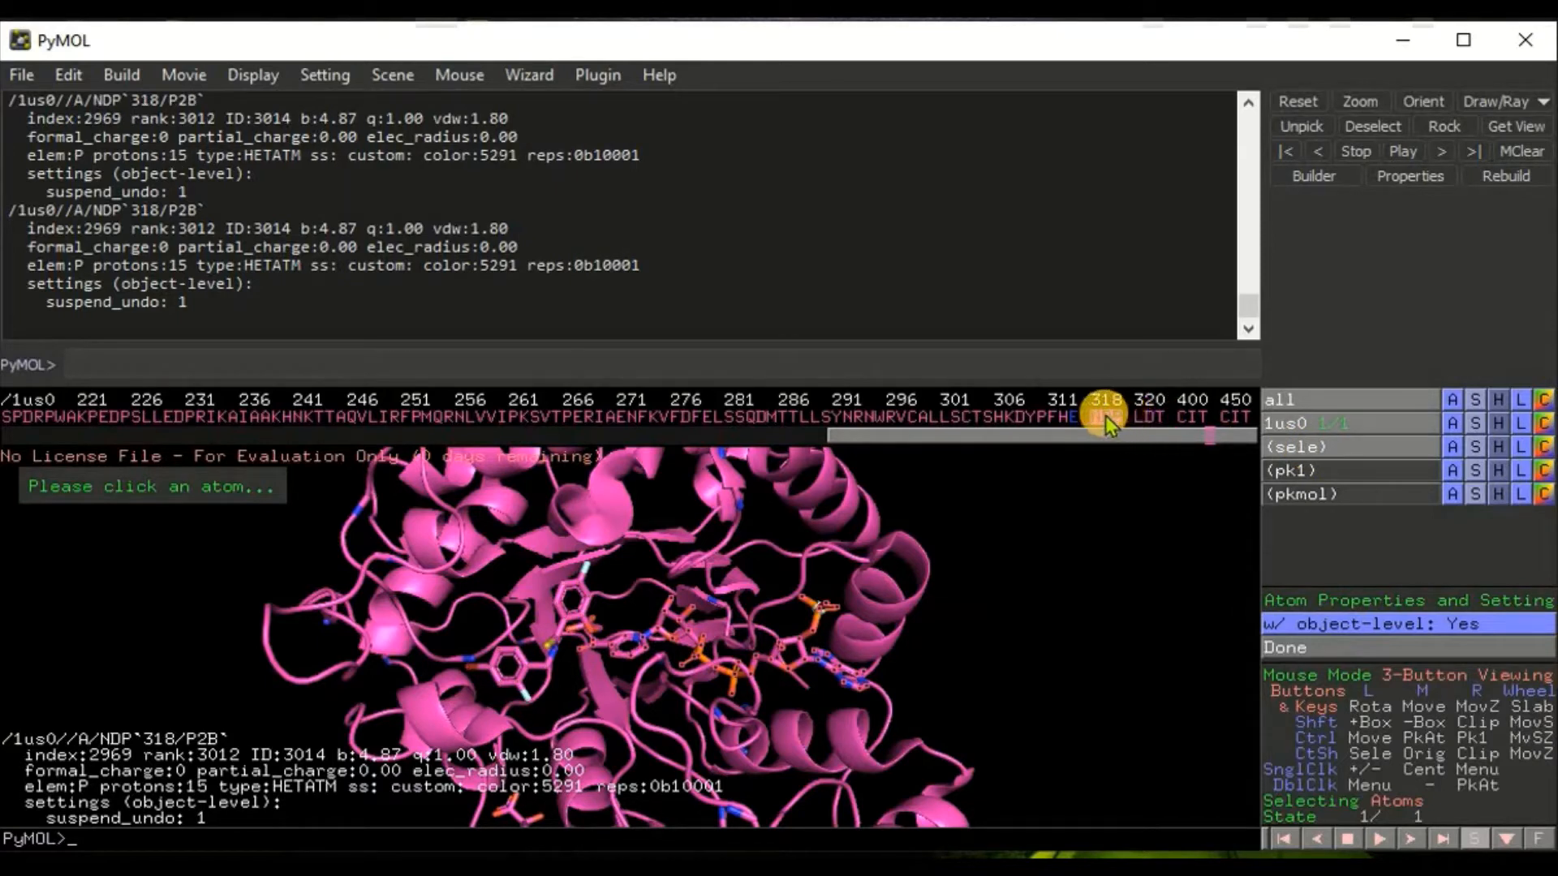
{"action": "left_click", "coordinate": [1538, 448]}
{"action": "mouse_move", "coordinate": [1477, 686]}
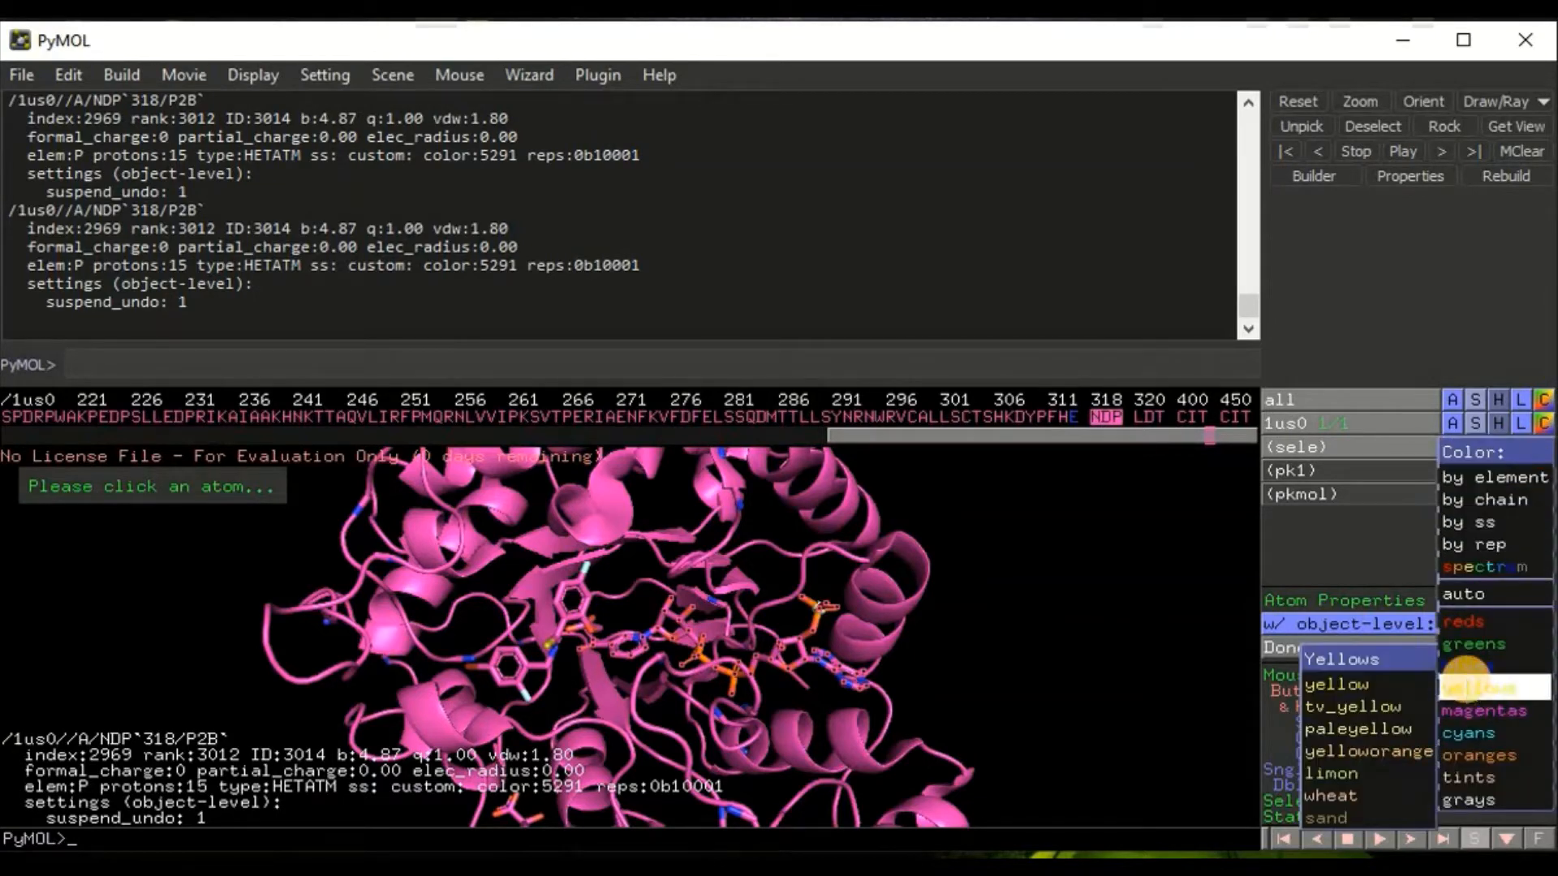
{"action": "left_click", "coordinate": [1375, 707]}
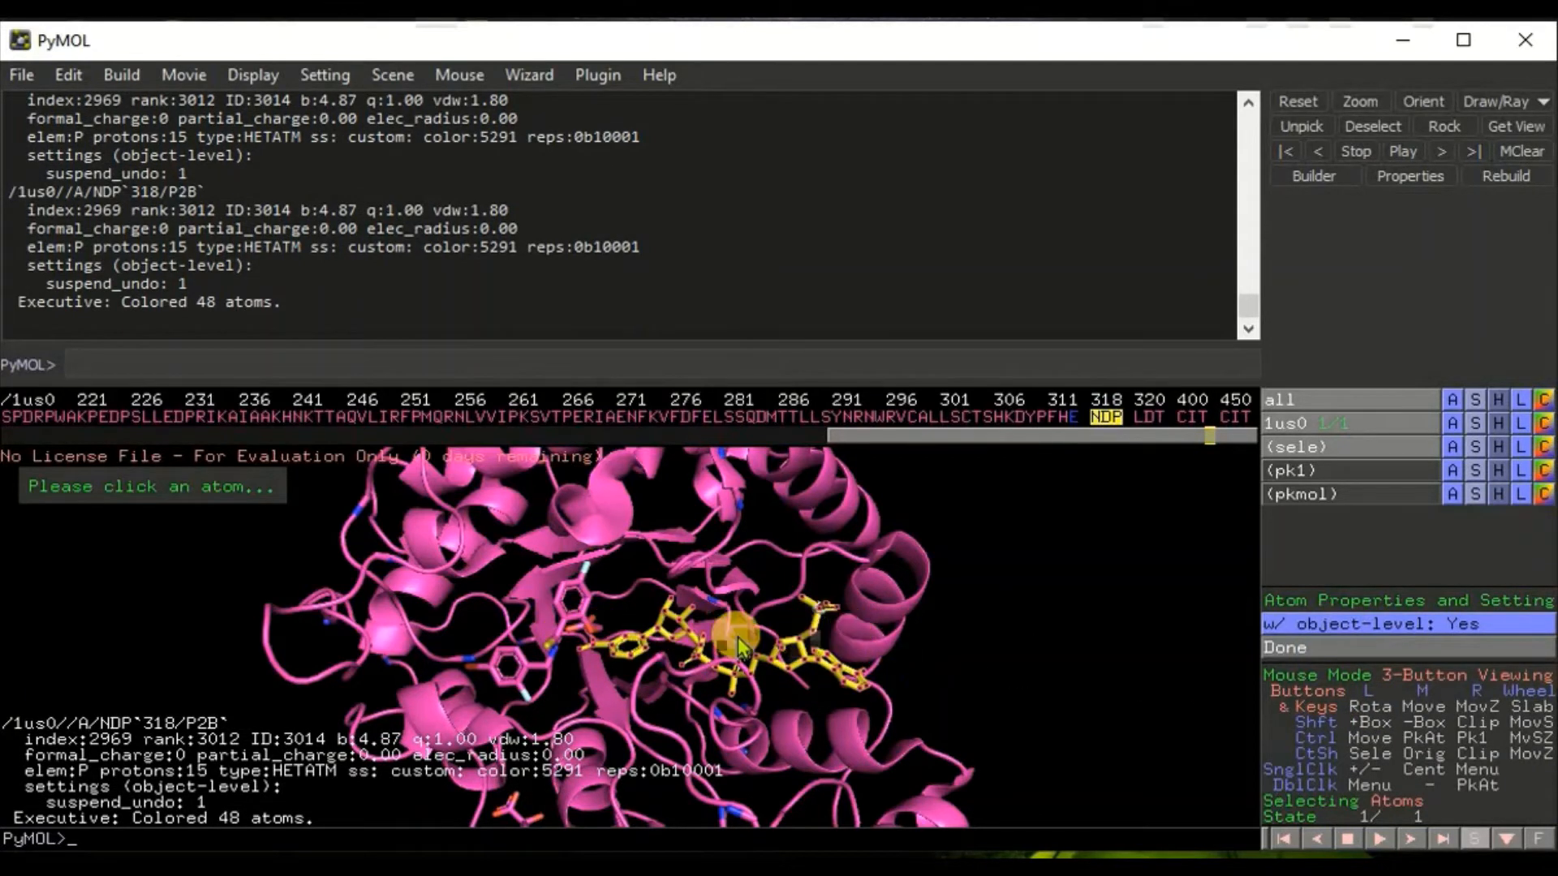
Step: Add the LDT ligand to the selection and color it cyan
{"action": "left_click", "coordinate": [1148, 421]}
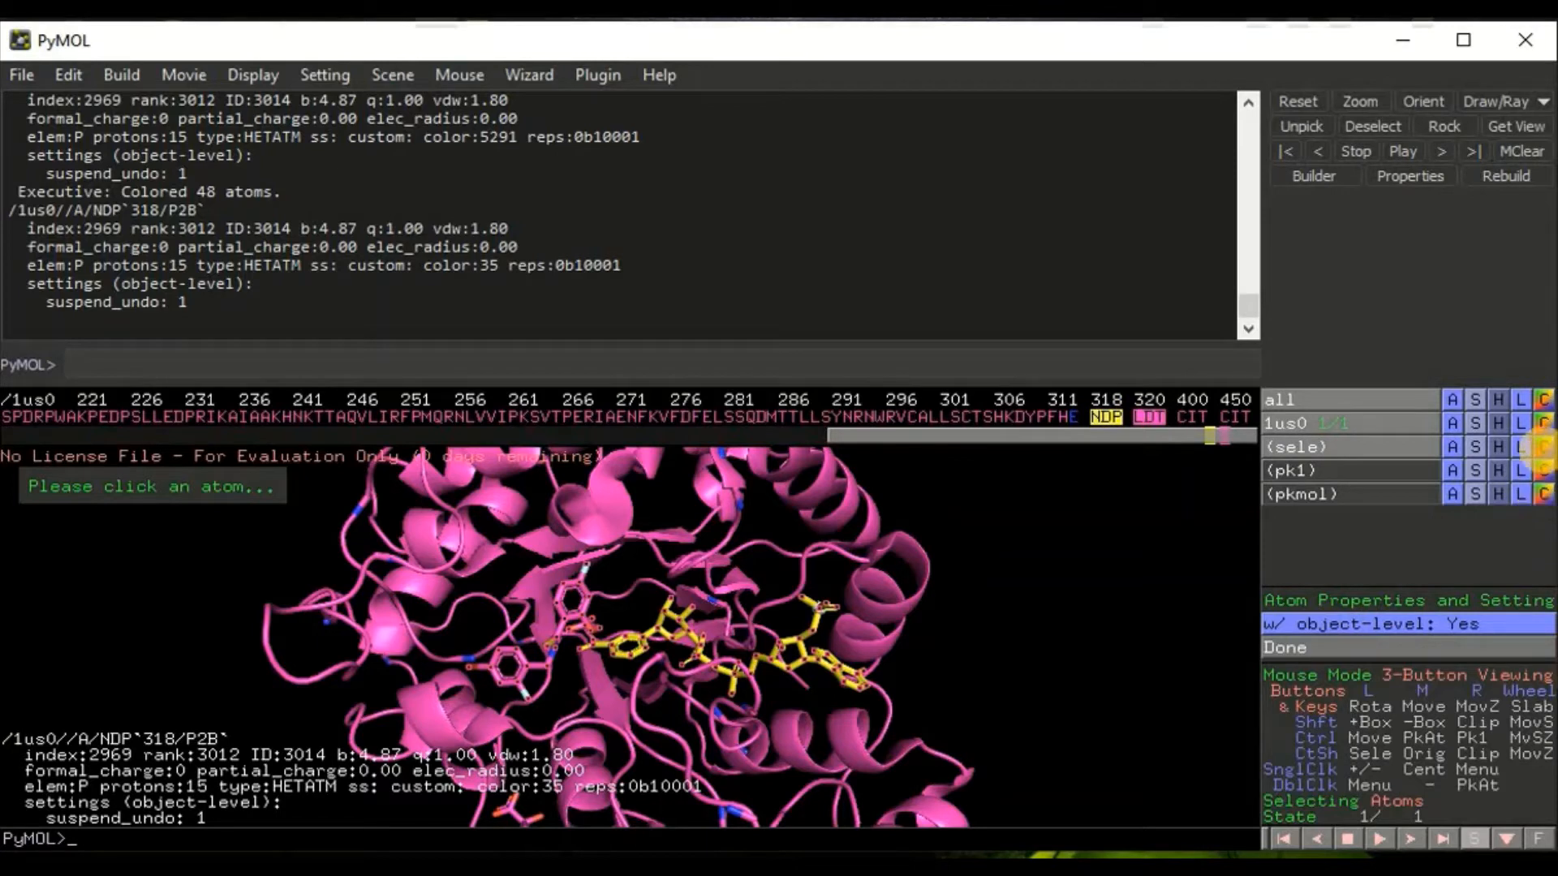
{"action": "left_click", "coordinate": [1543, 446]}
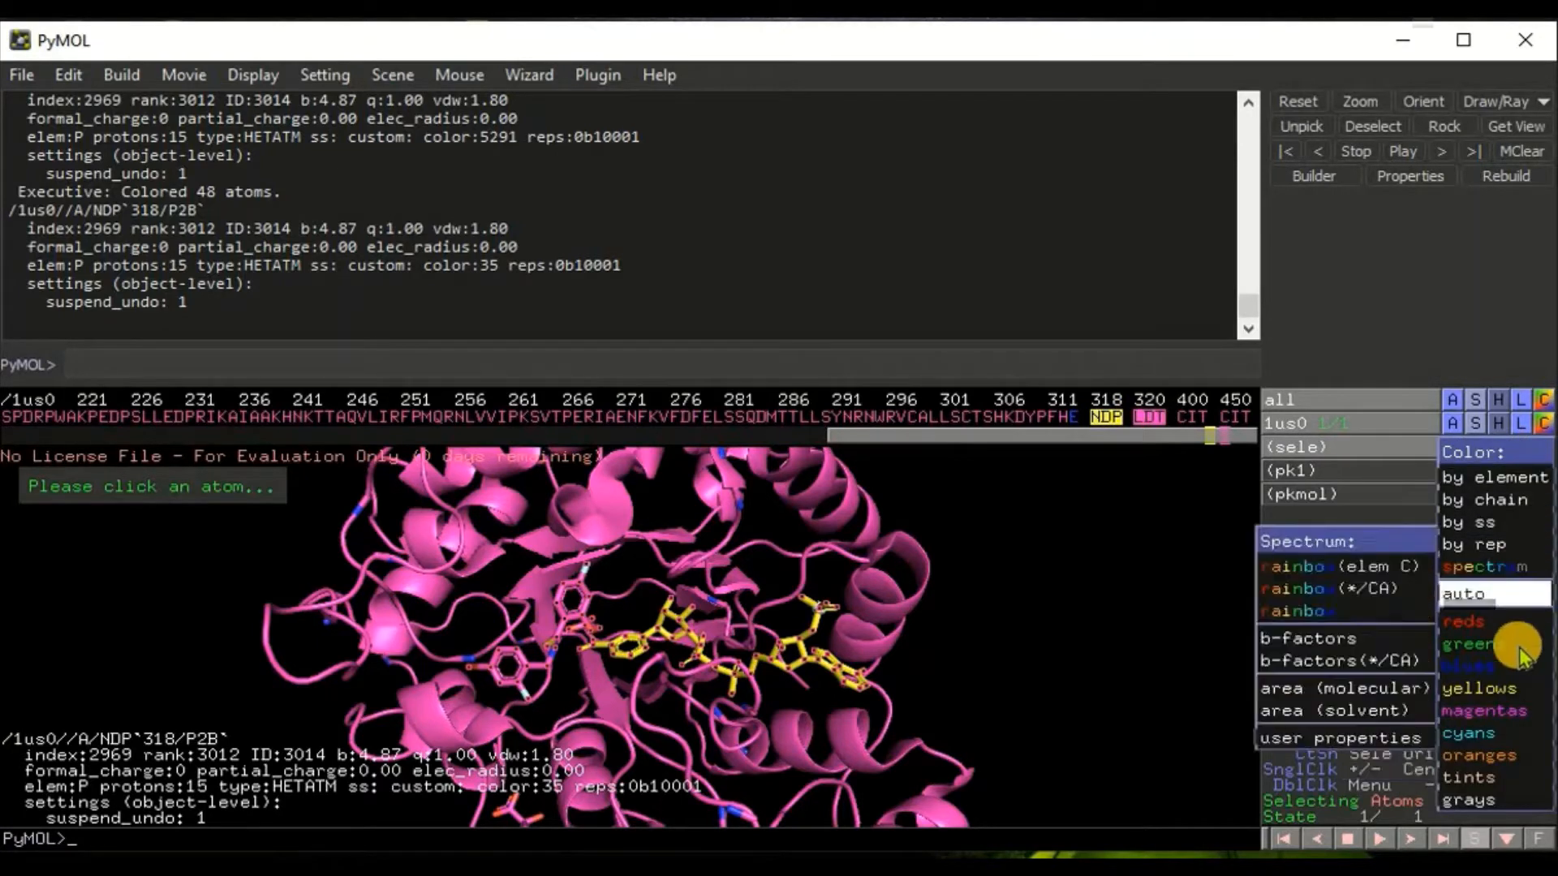
{"action": "mouse_move", "coordinate": [1488, 737]}
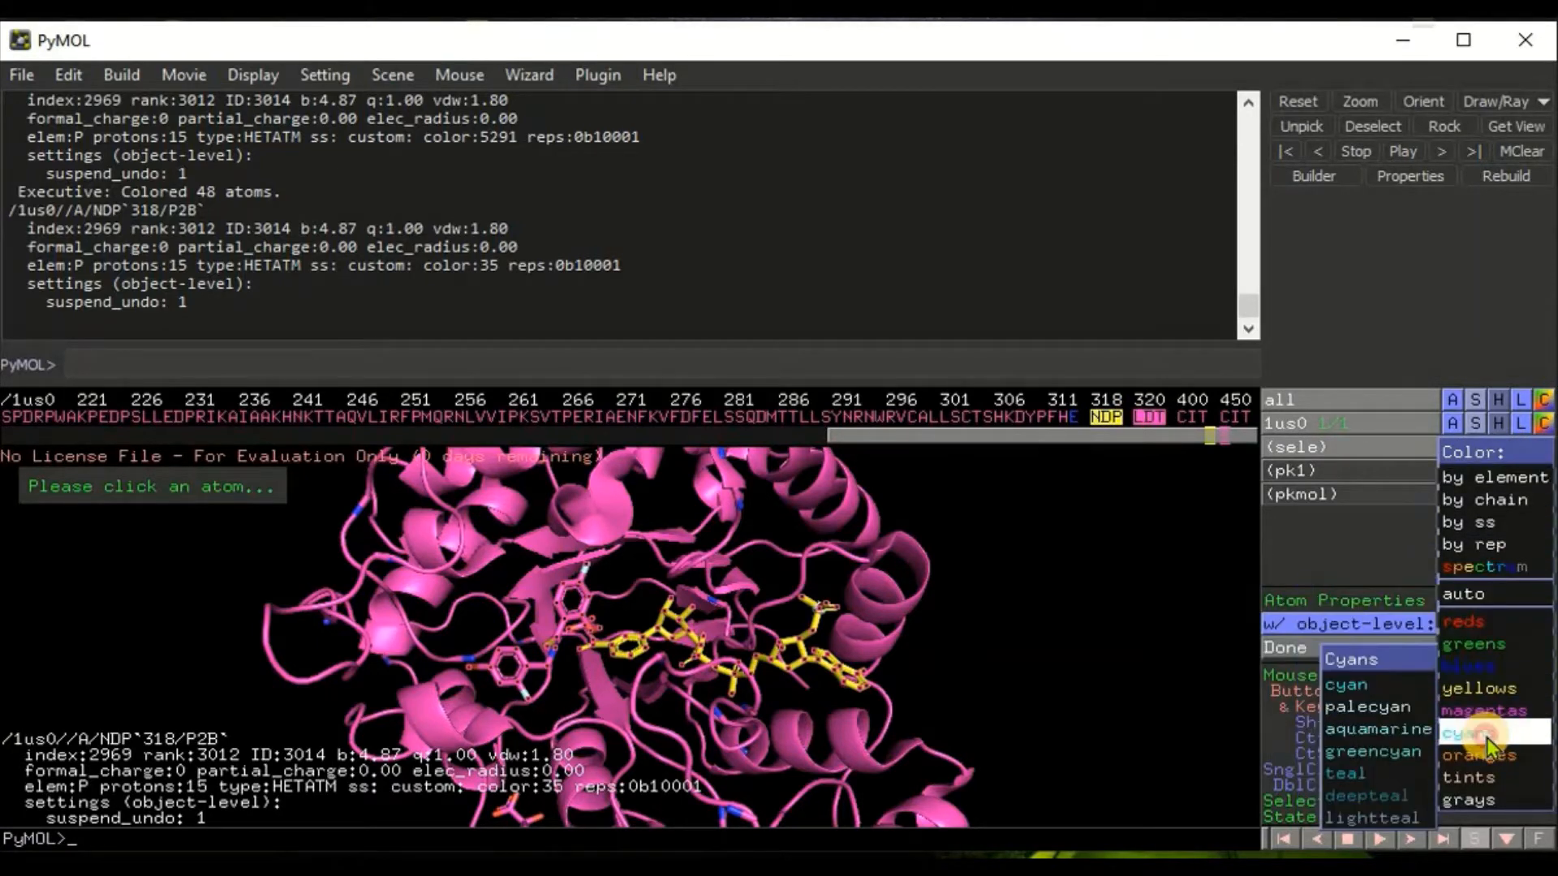
{"action": "left_click", "coordinate": [1351, 684]}
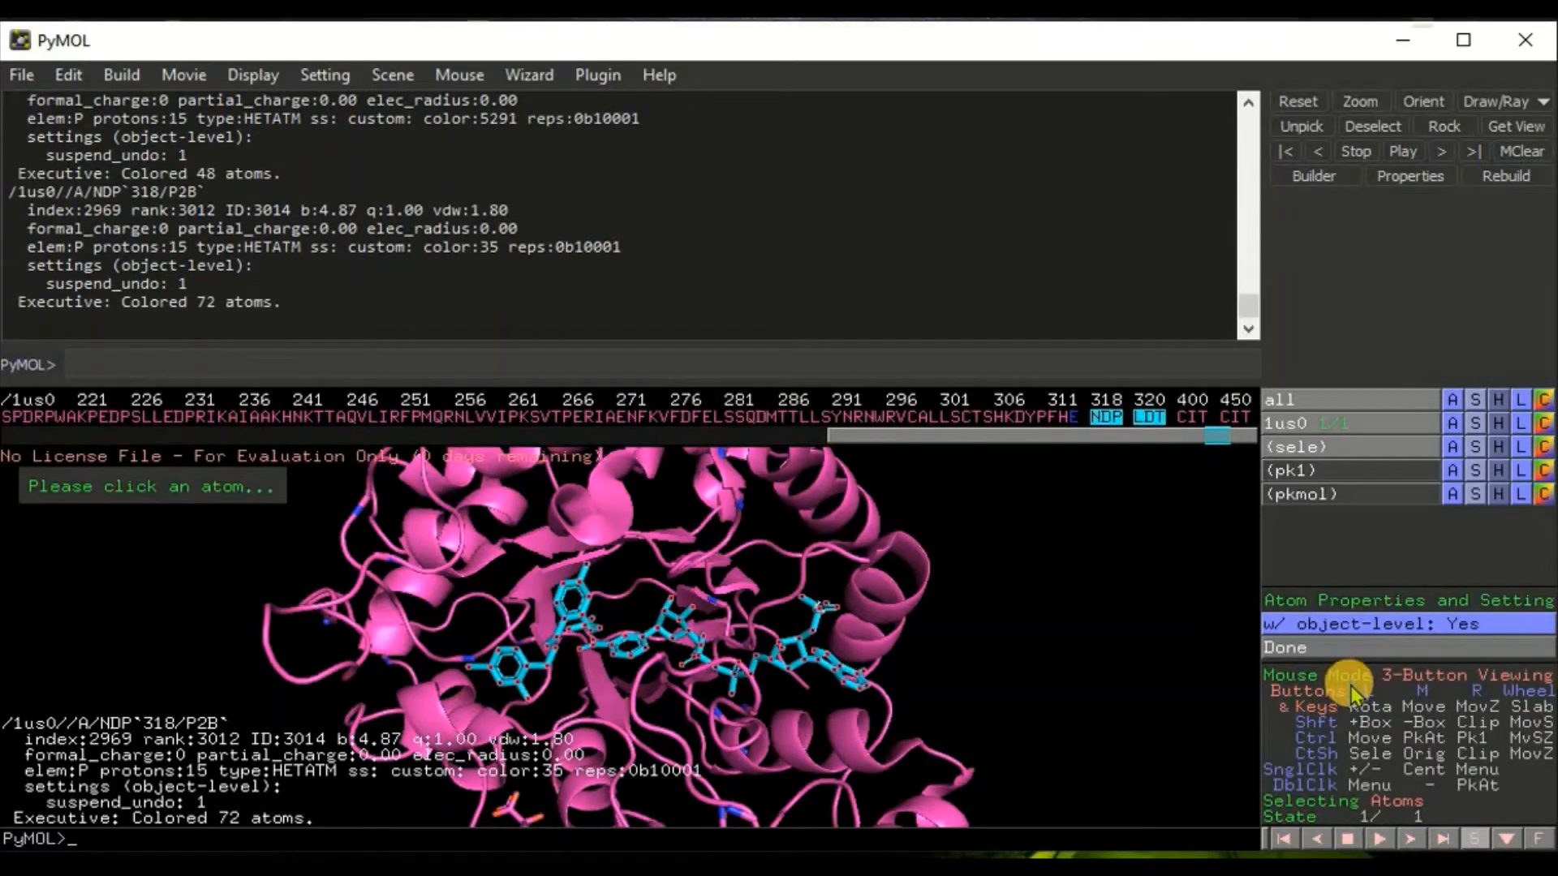
Step: Reselect only the NDP ligand and color it yellow again
{"action": "left_click", "coordinate": [1109, 419]}
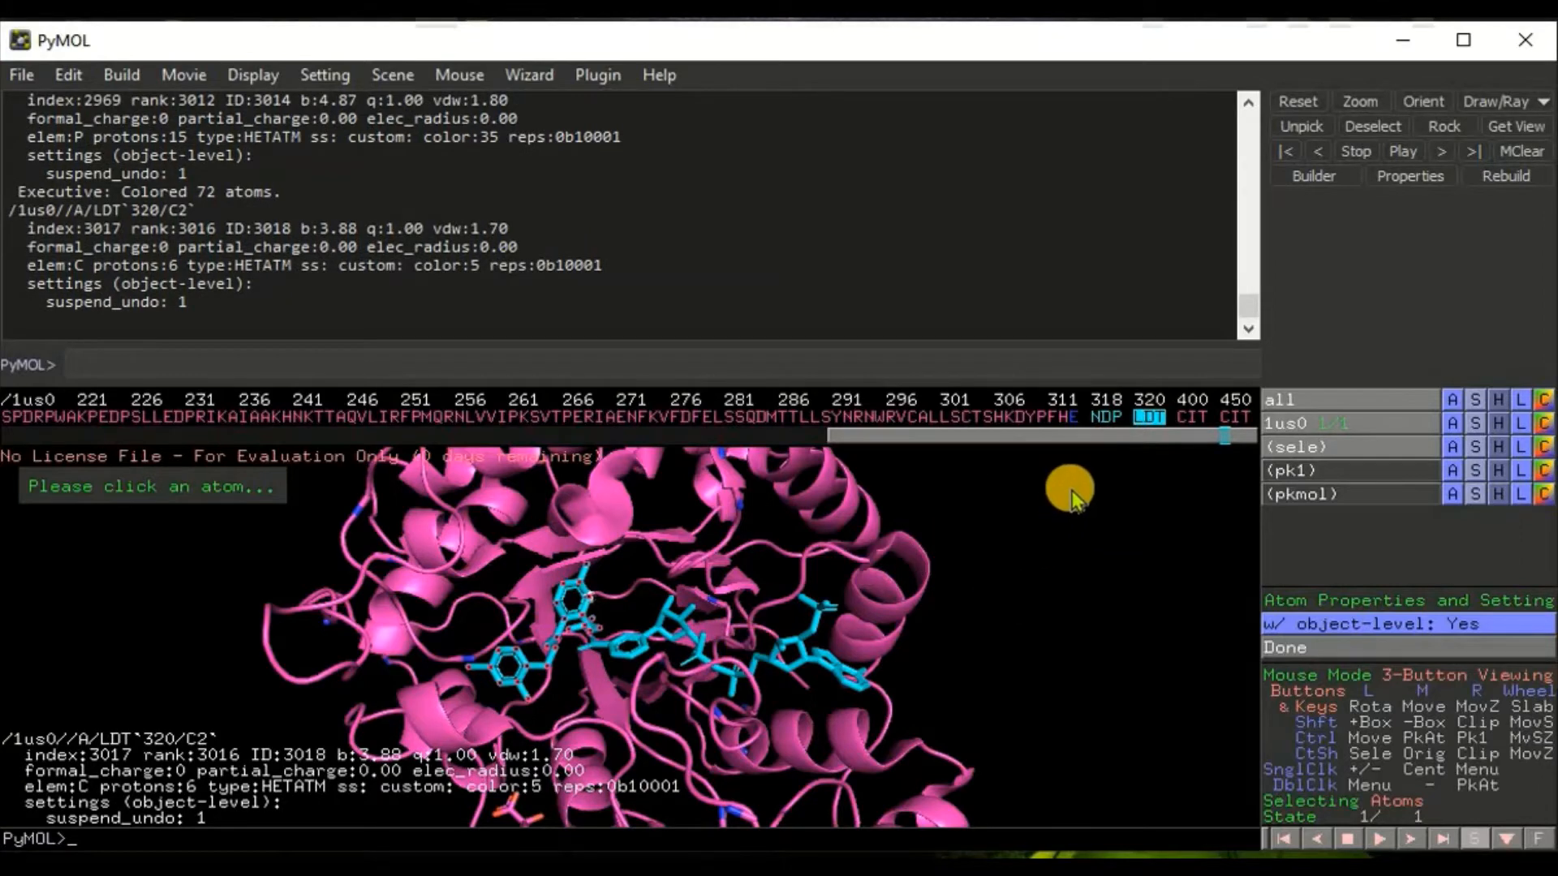
{"action": "left_click", "coordinate": [1148, 417]}
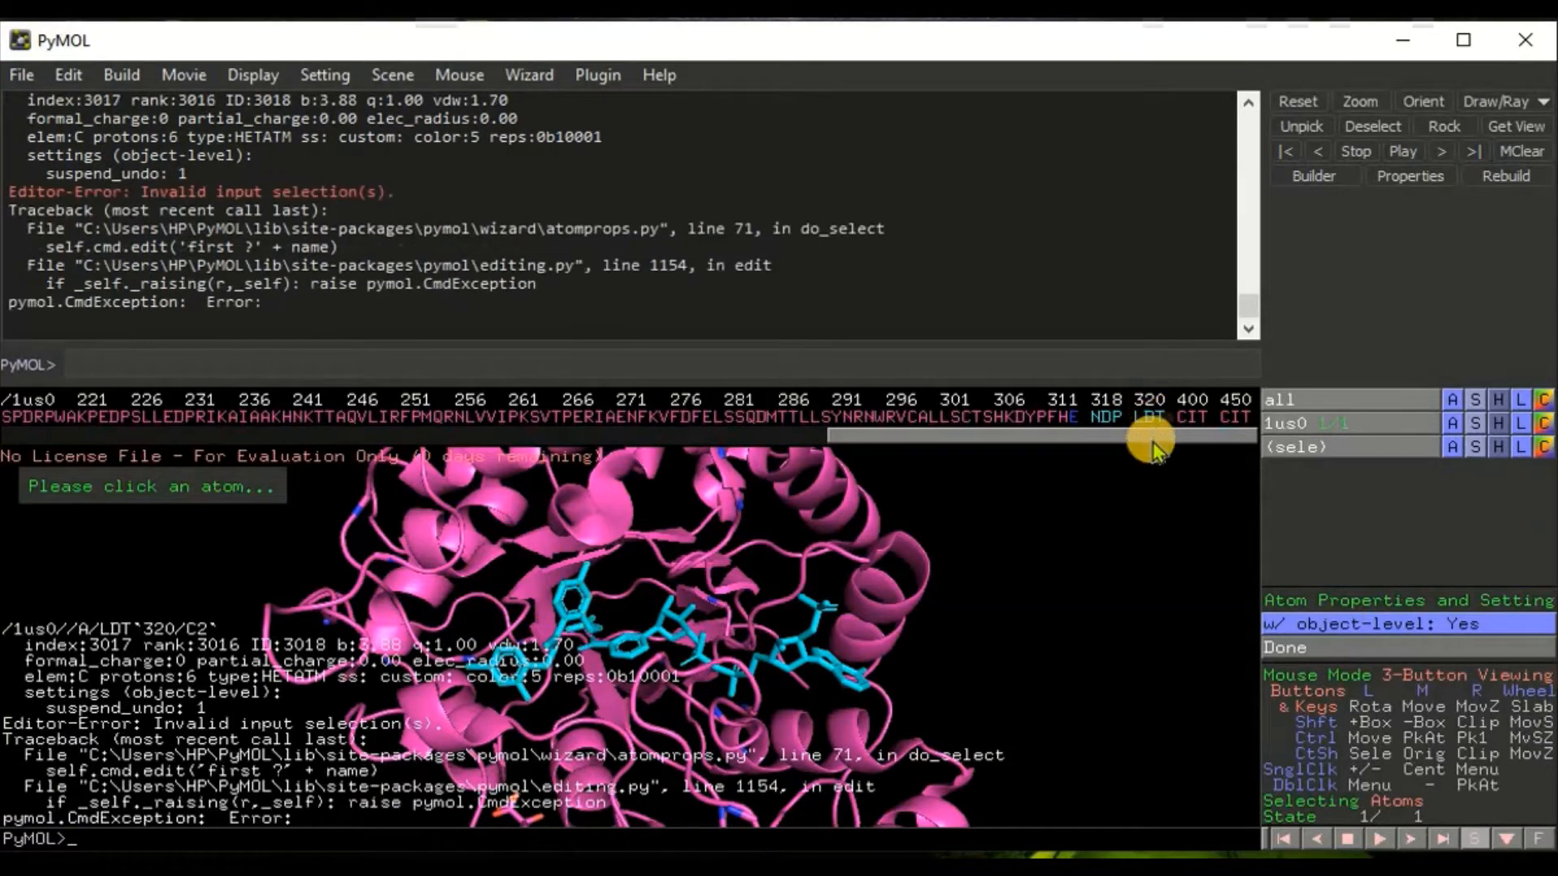
{"action": "left_click", "coordinate": [1106, 418]}
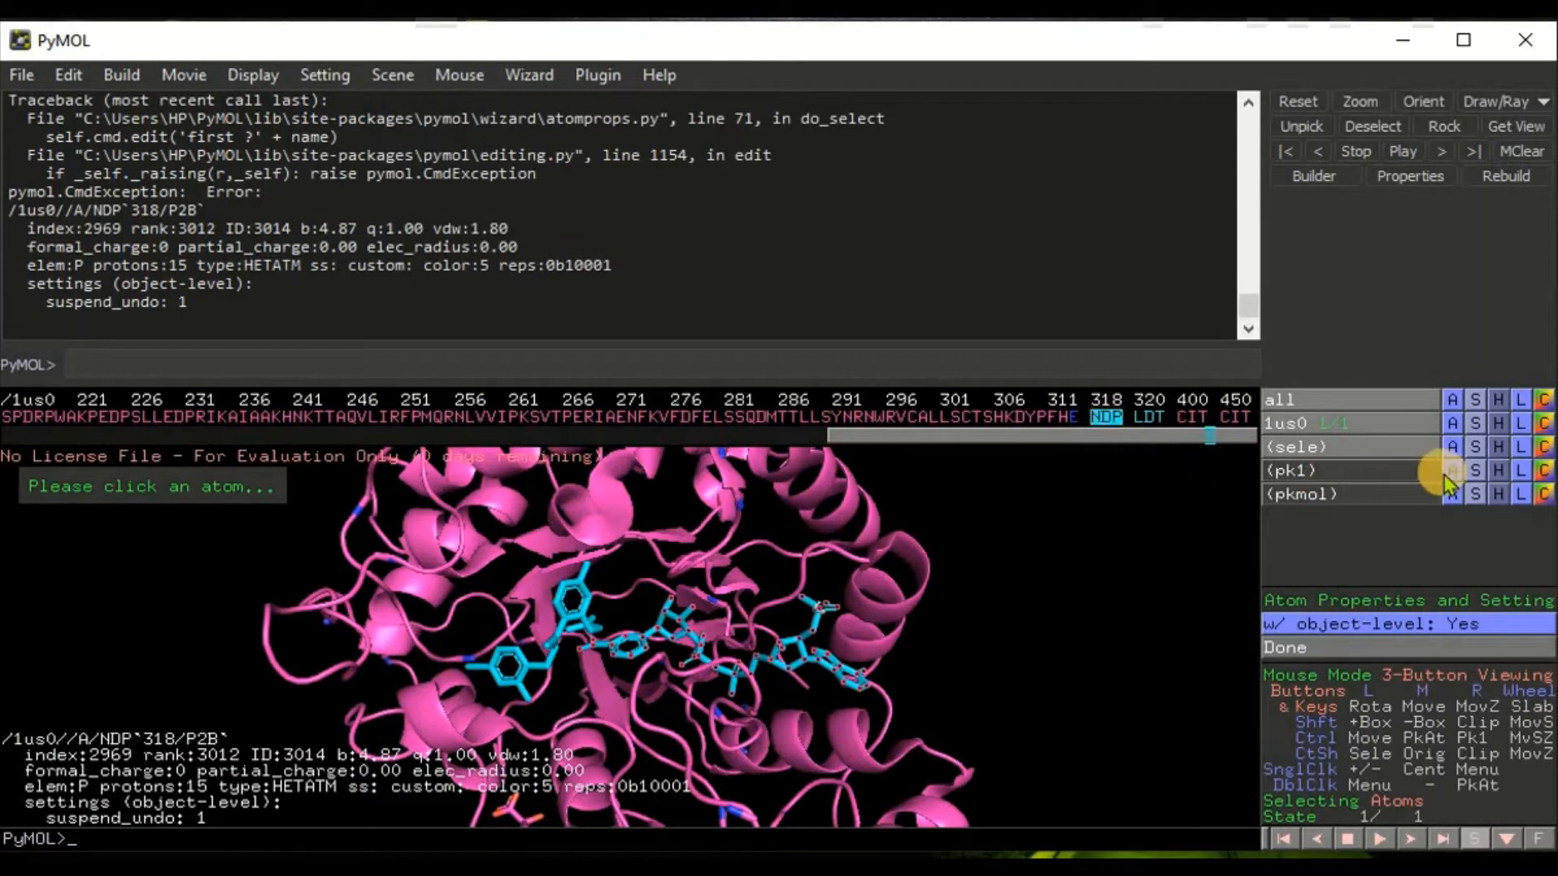
{"action": "left_click", "coordinate": [1543, 447]}
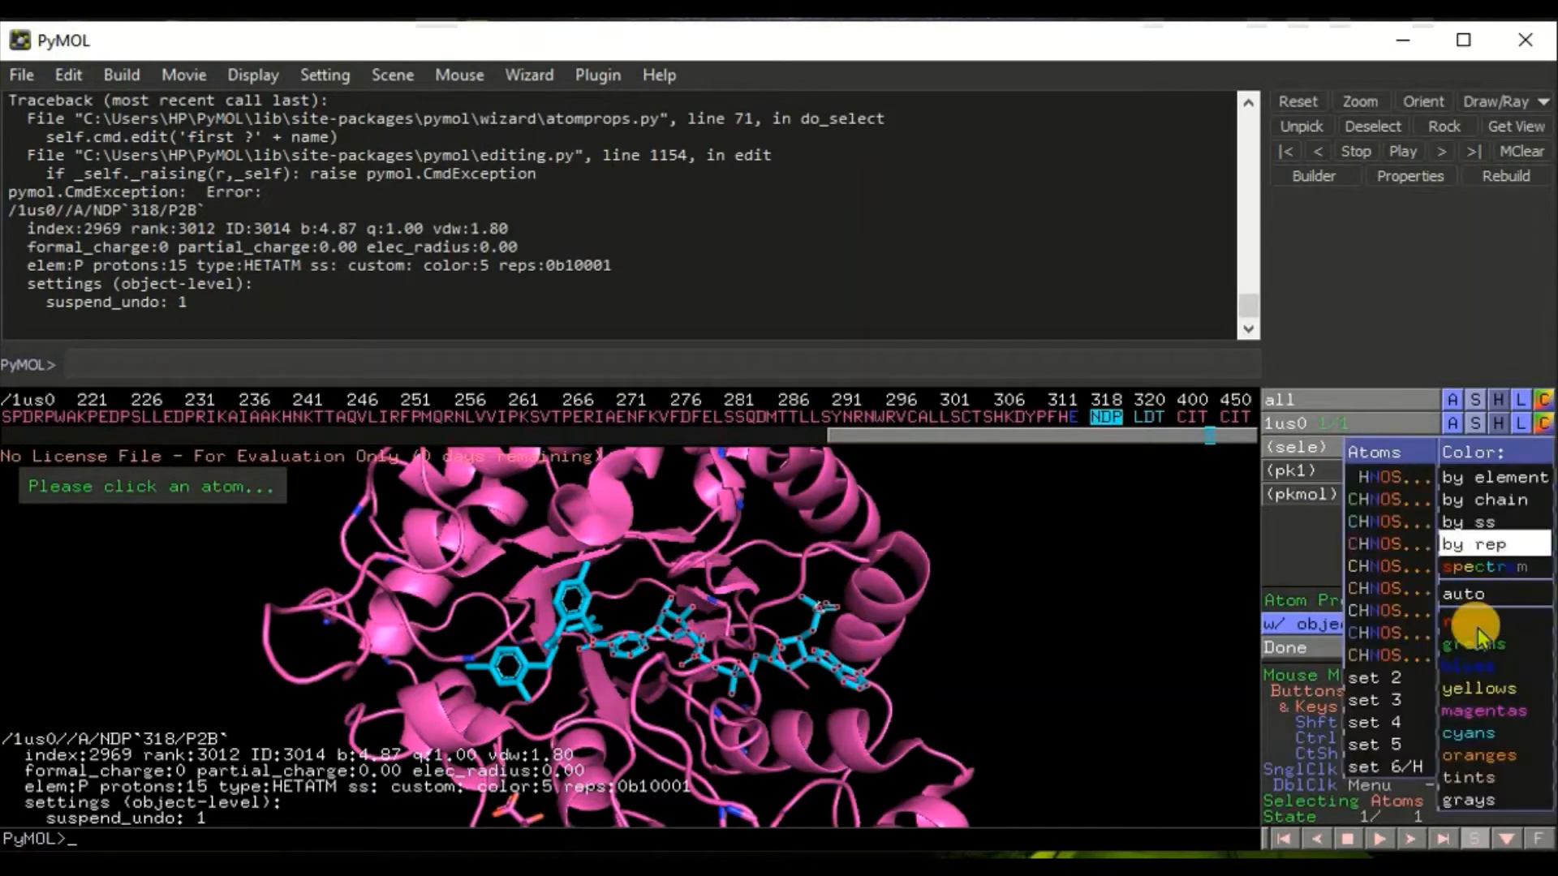
{"action": "mouse_move", "coordinate": [1471, 689]}
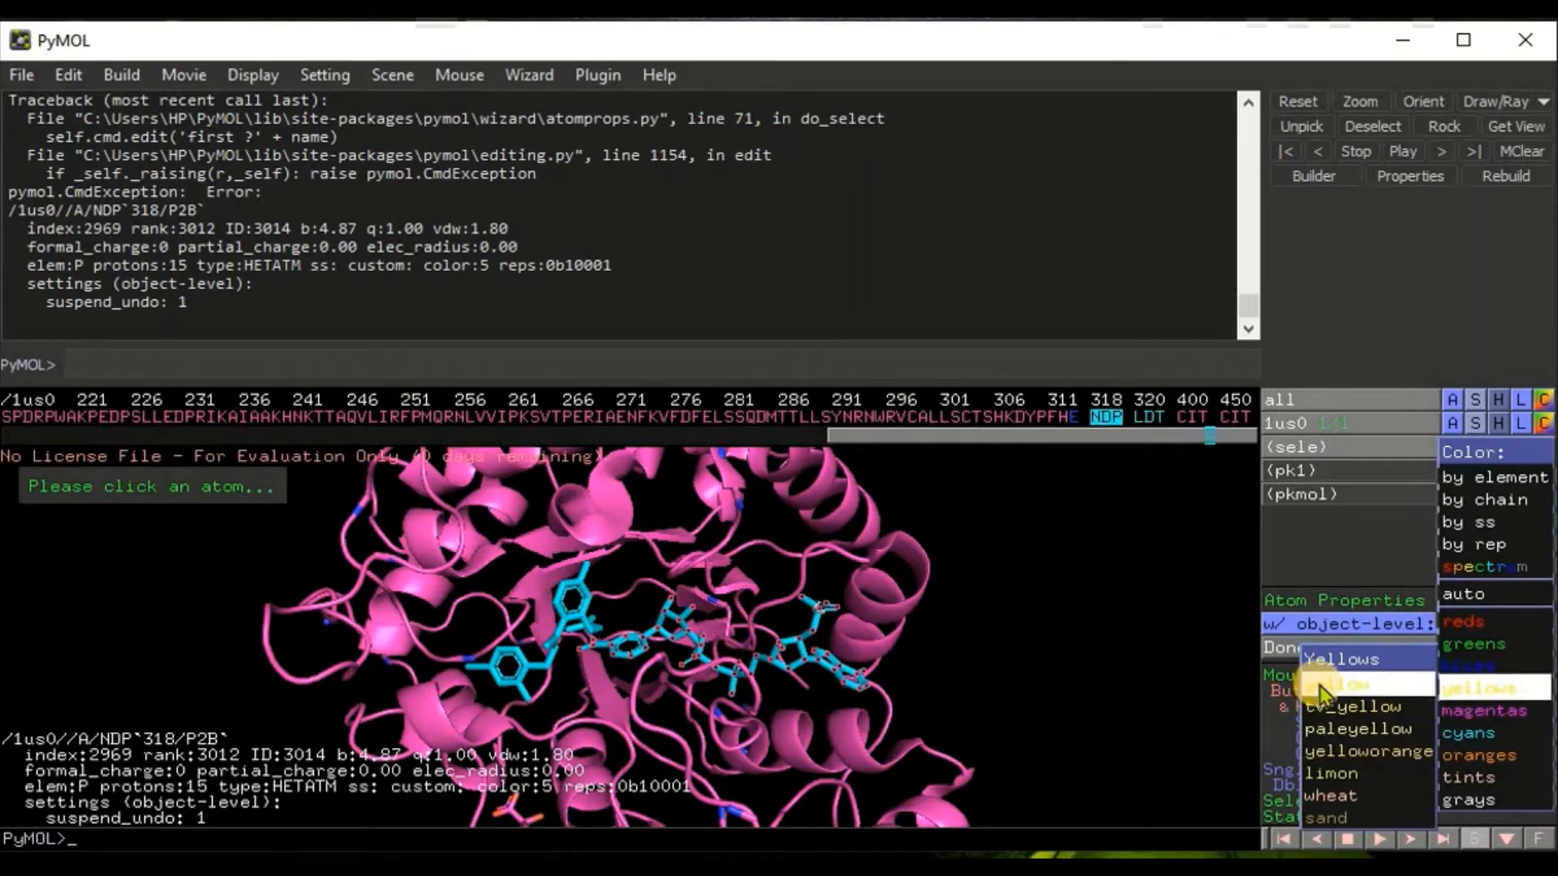
{"action": "left_click", "coordinate": [1336, 704]}
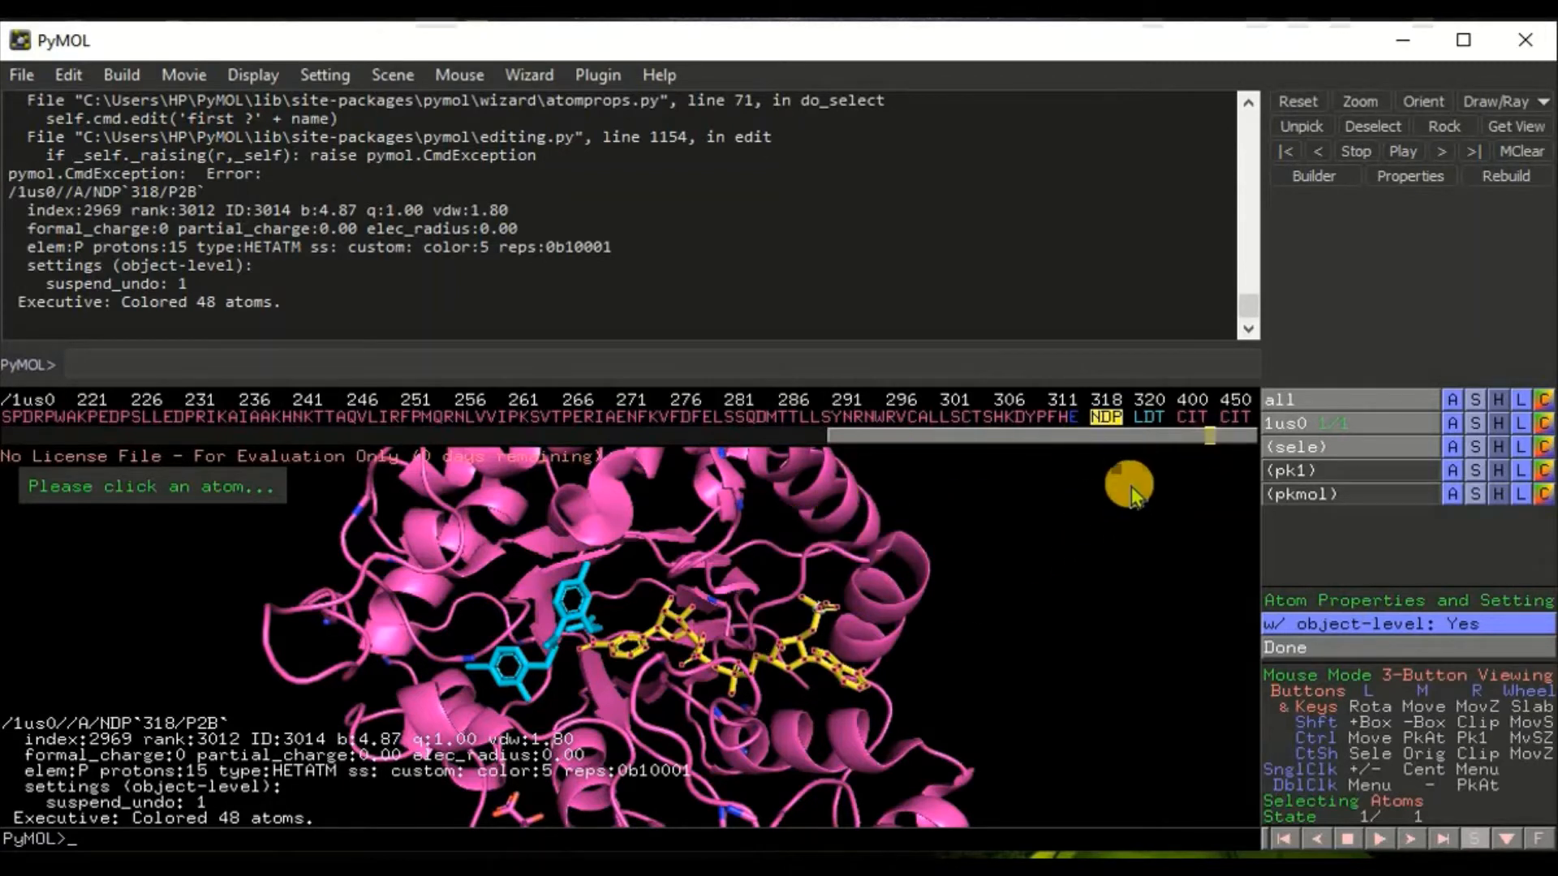
Step: Add the CIT 400 ligand to the selection and color it lightorange
{"action": "left_click", "coordinate": [1189, 420]}
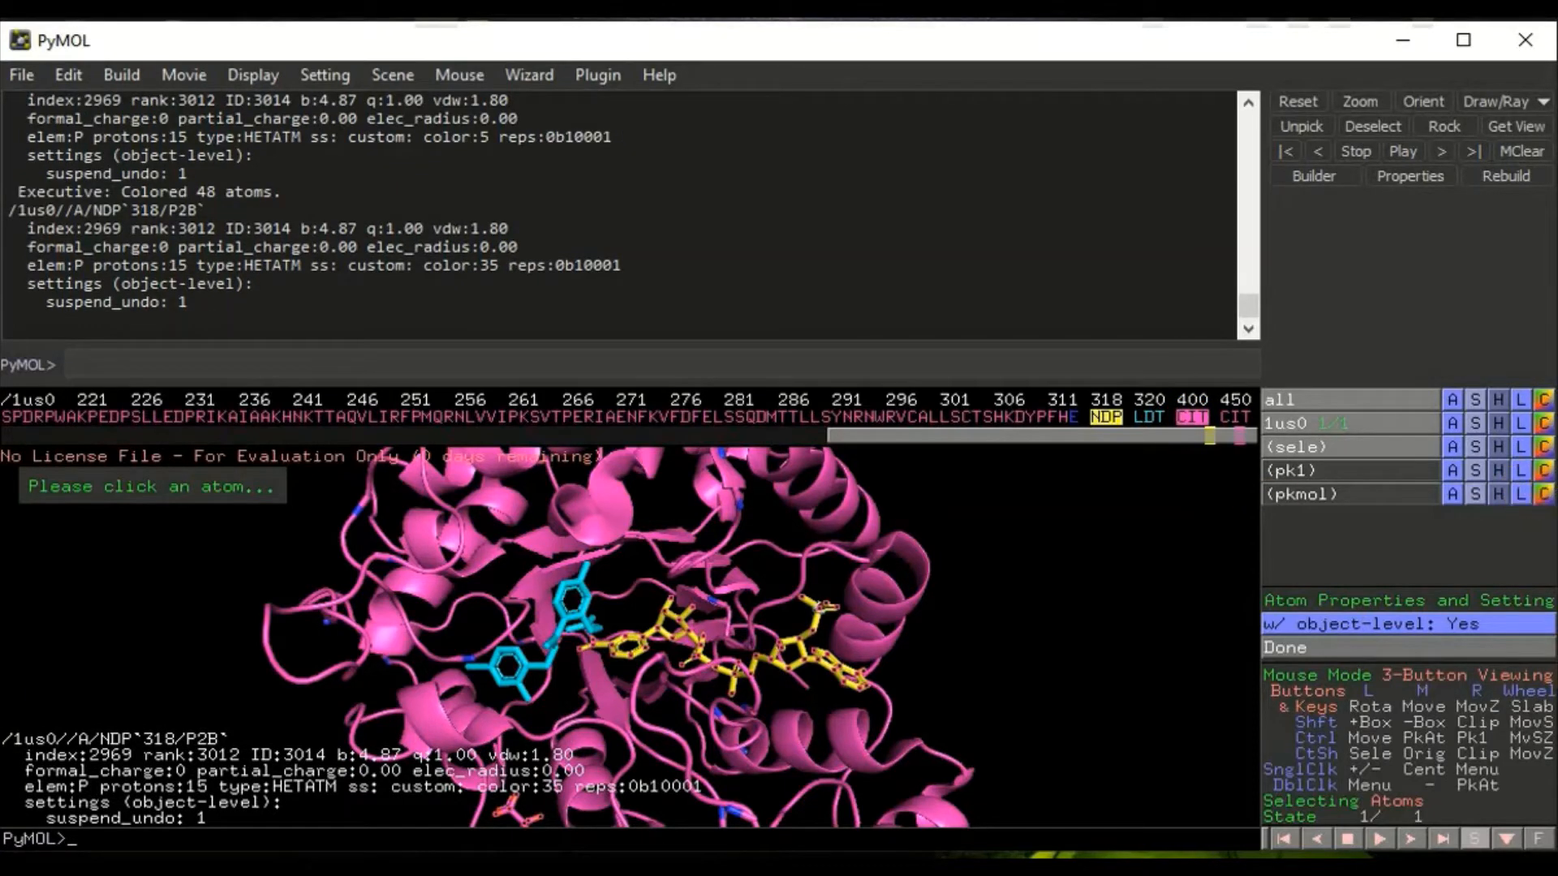
{"action": "left_click", "coordinate": [1544, 447]}
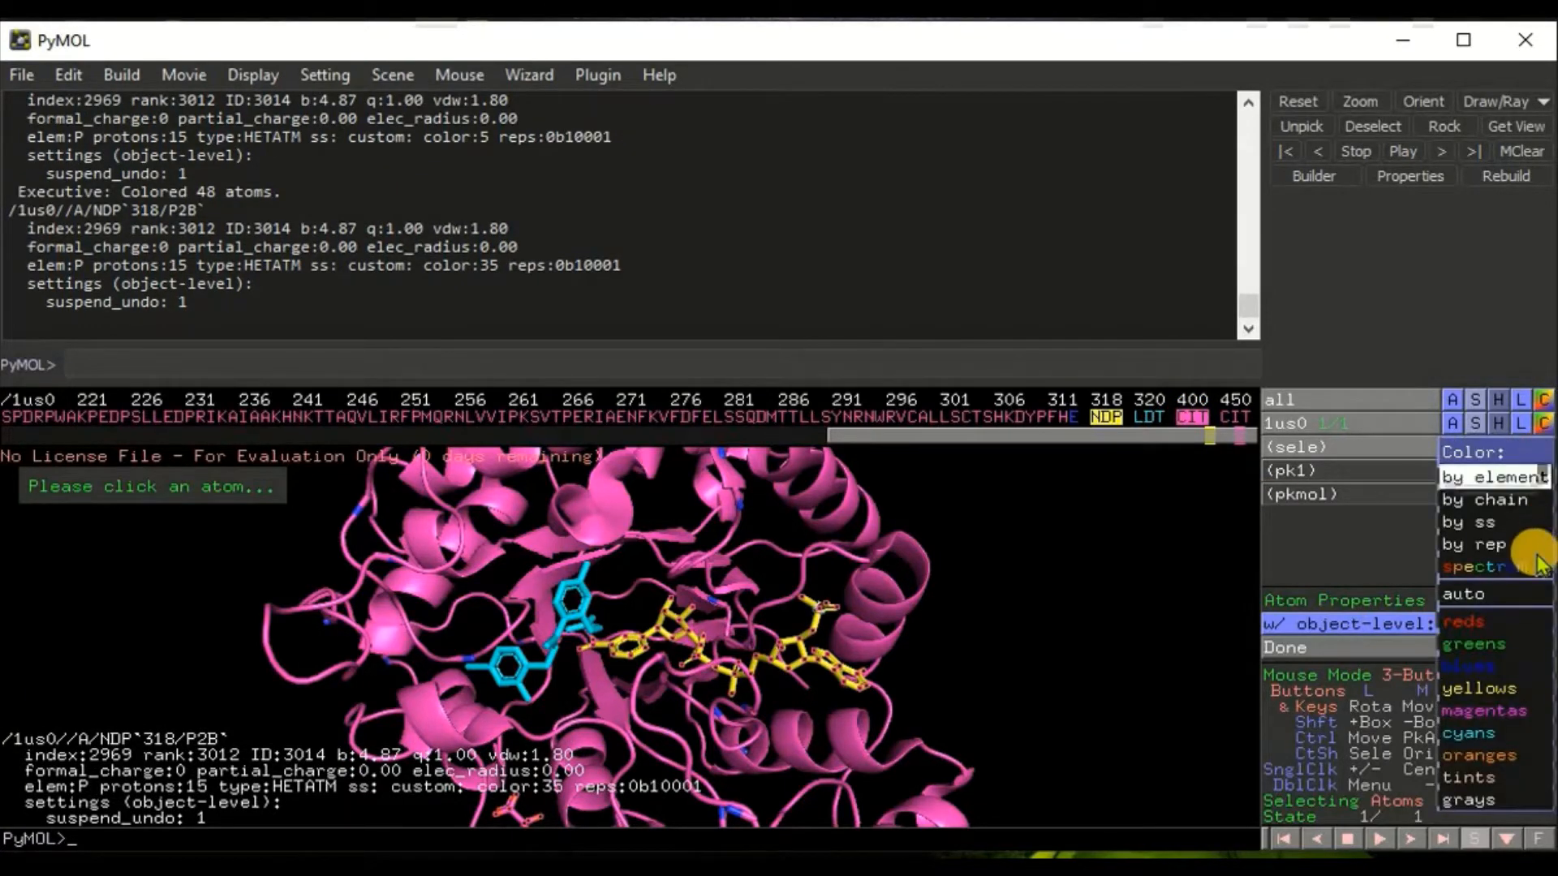
{"action": "mouse_move", "coordinate": [1506, 755]}
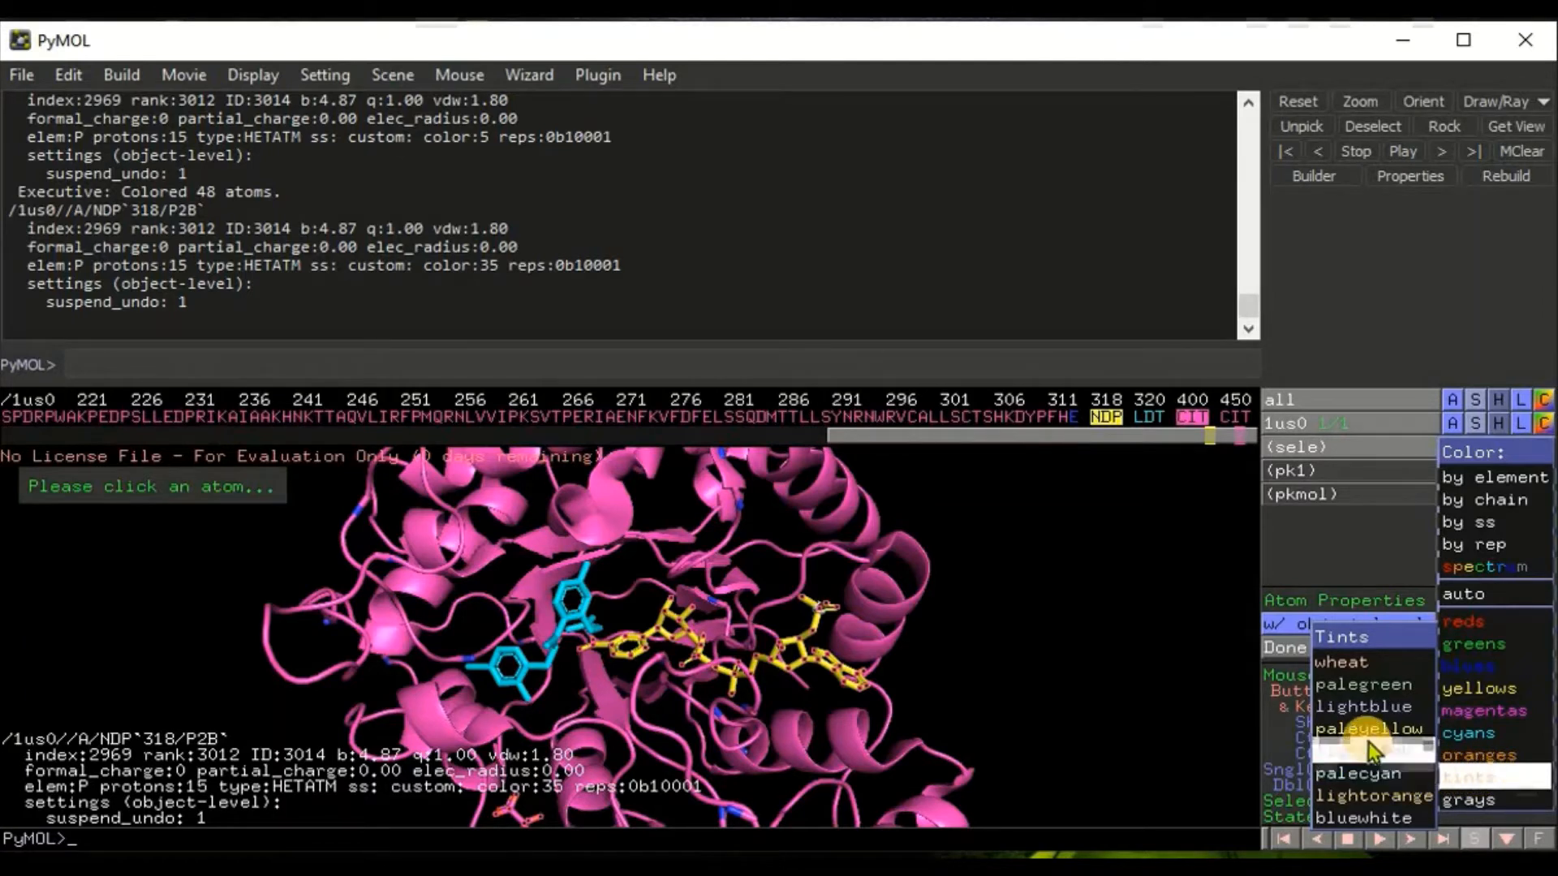
{"action": "left_click", "coordinate": [1386, 790]}
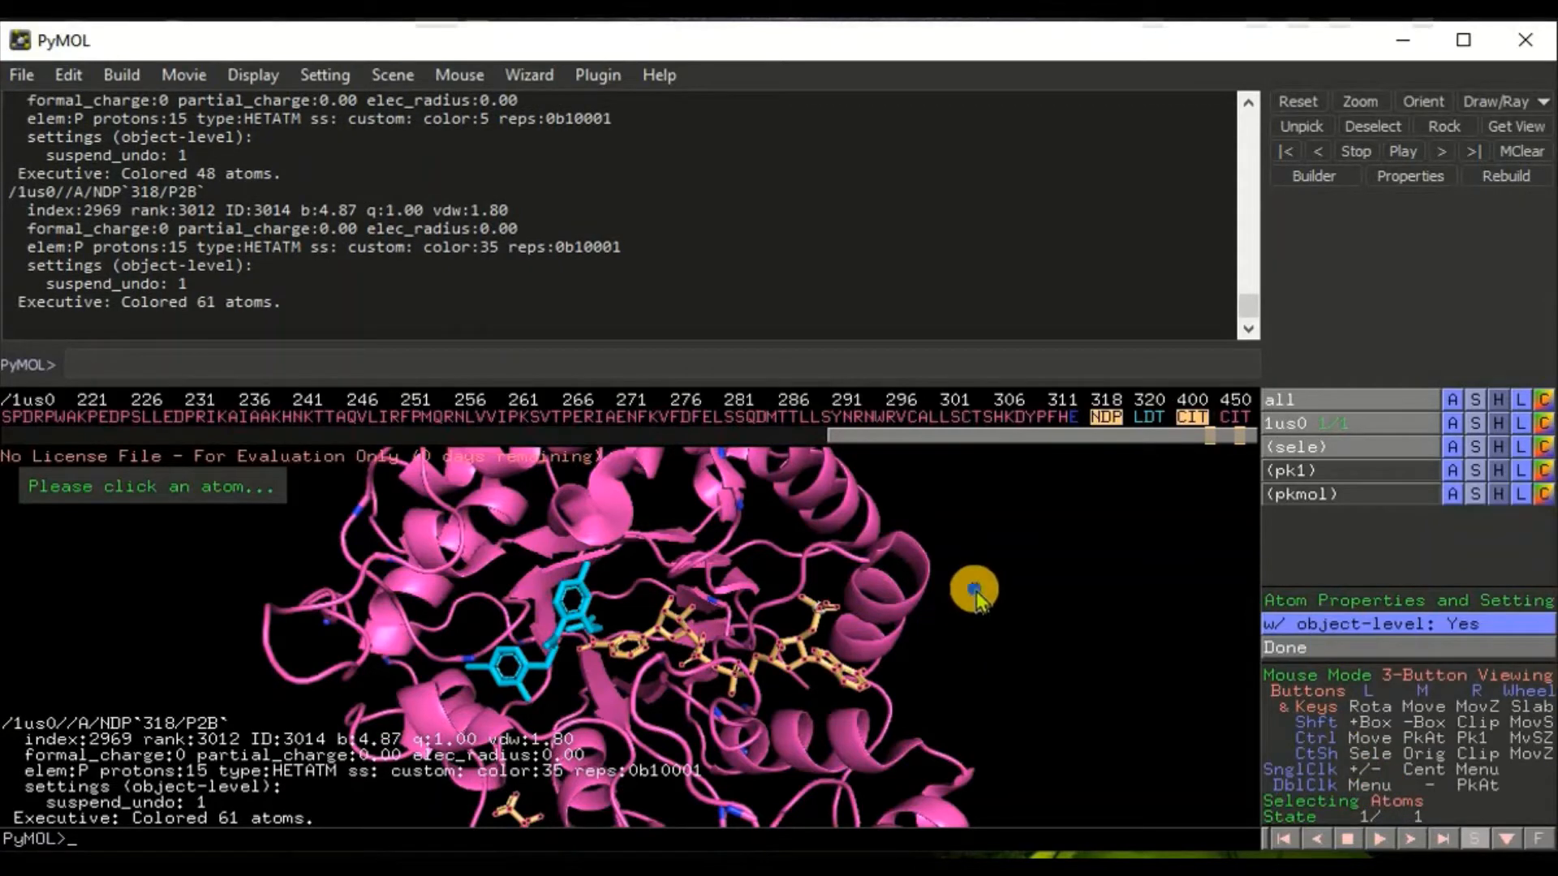
Step: Select the CIT 450 ligand and color it lightorange
{"action": "left_click_drag", "start_coordinate": [977, 587], "coordinate": [969, 620]}
{"action": "right_click_drag", "start_coordinate": [969, 620], "coordinate": [878, 605]}
{"action": "left_click_drag", "start_coordinate": [916, 631], "coordinate": [873, 527]}
{"action": "right_click", "coordinate": [873, 568]}
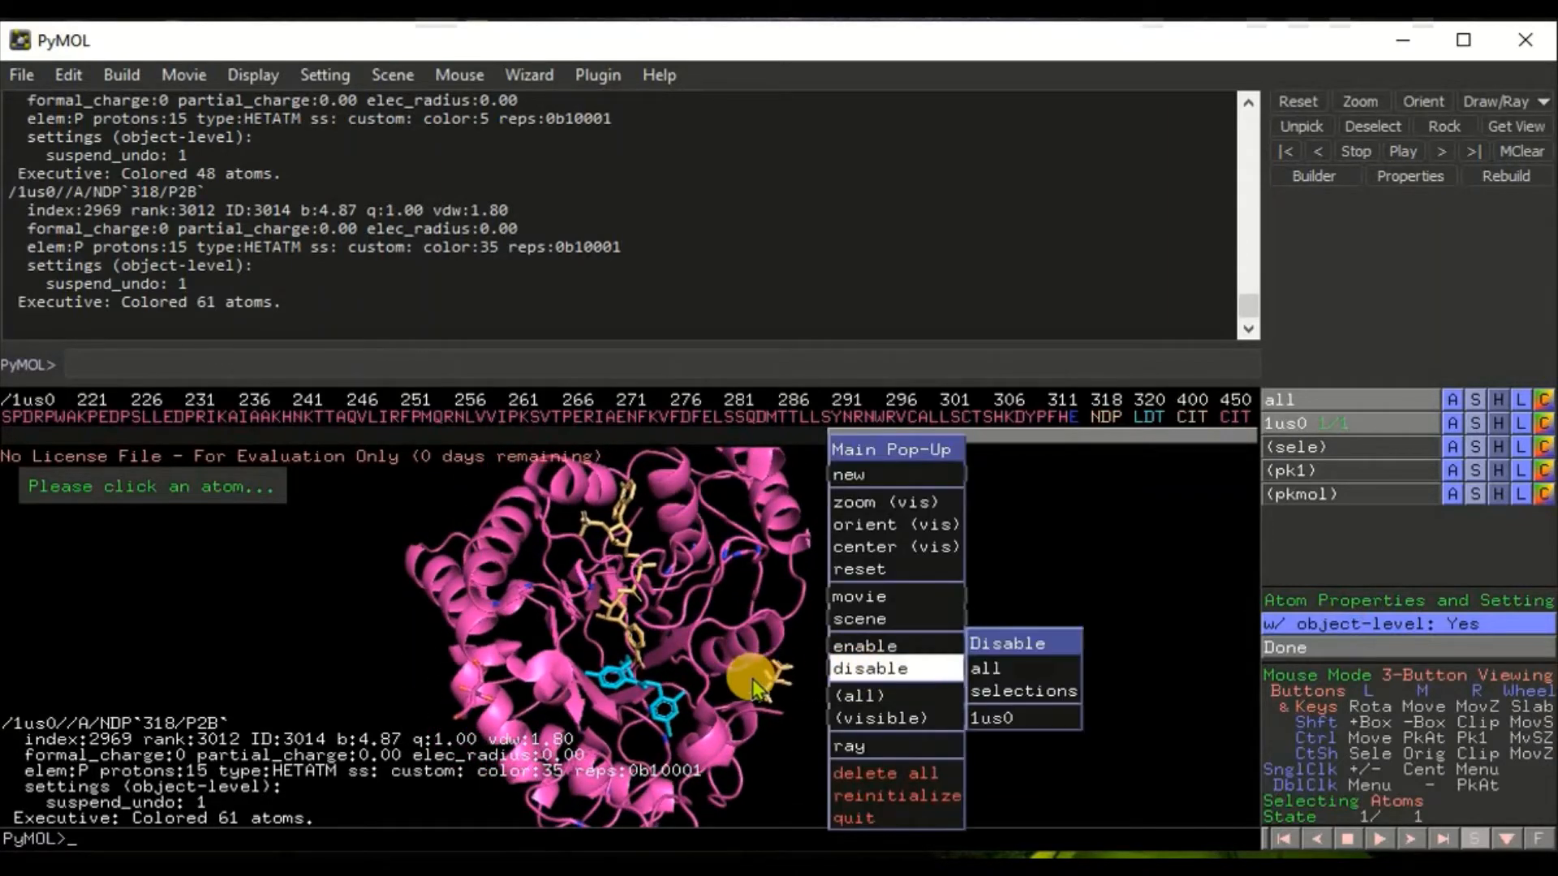
{"action": "left_click", "coordinate": [786, 680]}
{"action": "left_click", "coordinate": [782, 678]}
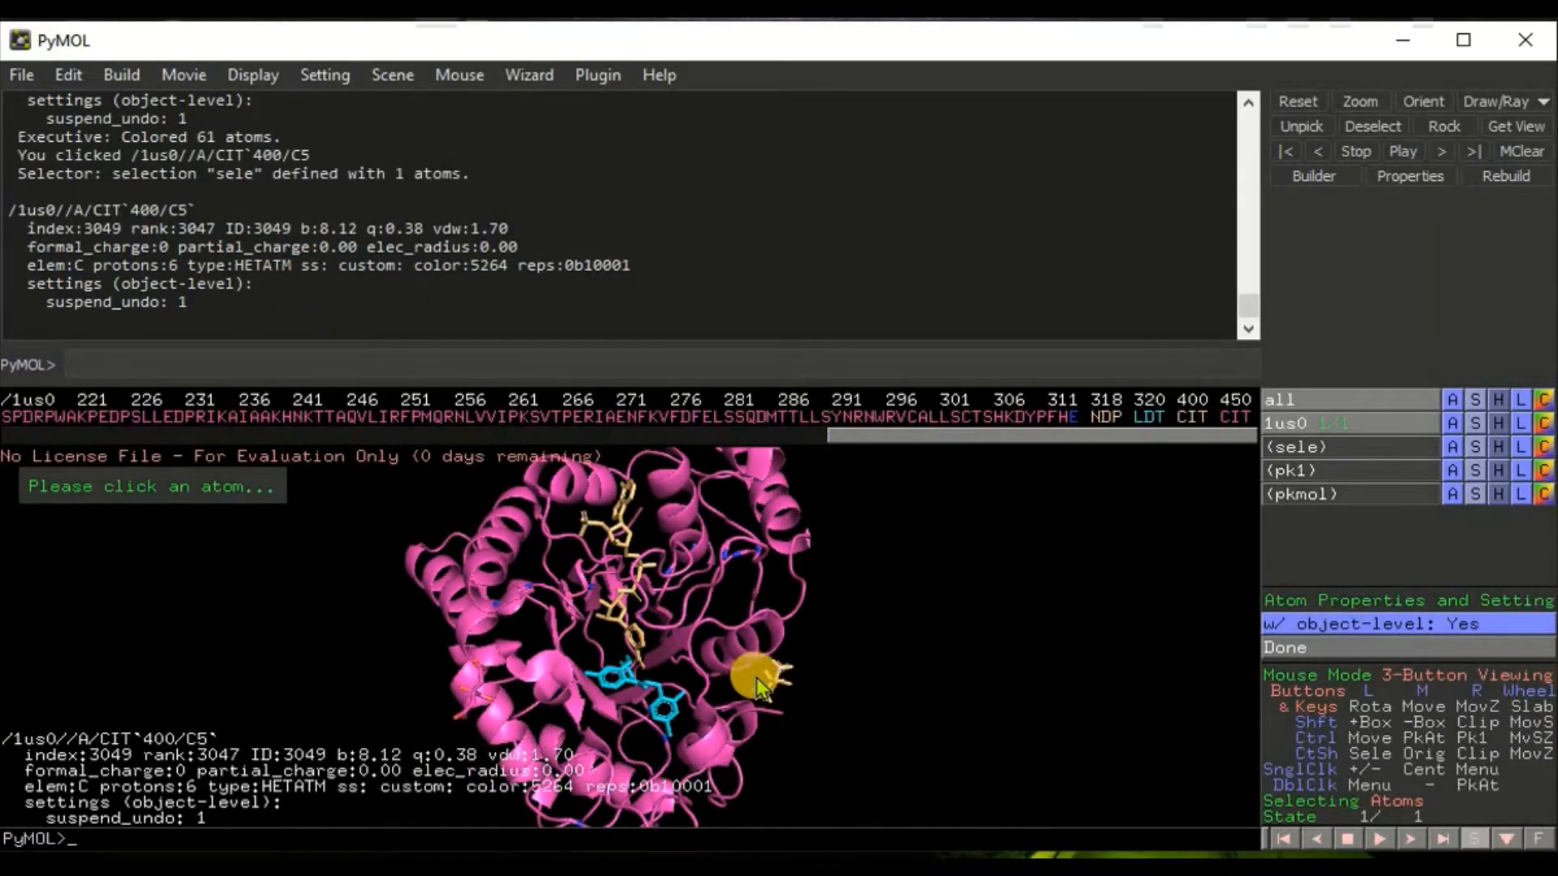
{"action": "left_click", "coordinate": [1235, 417]}
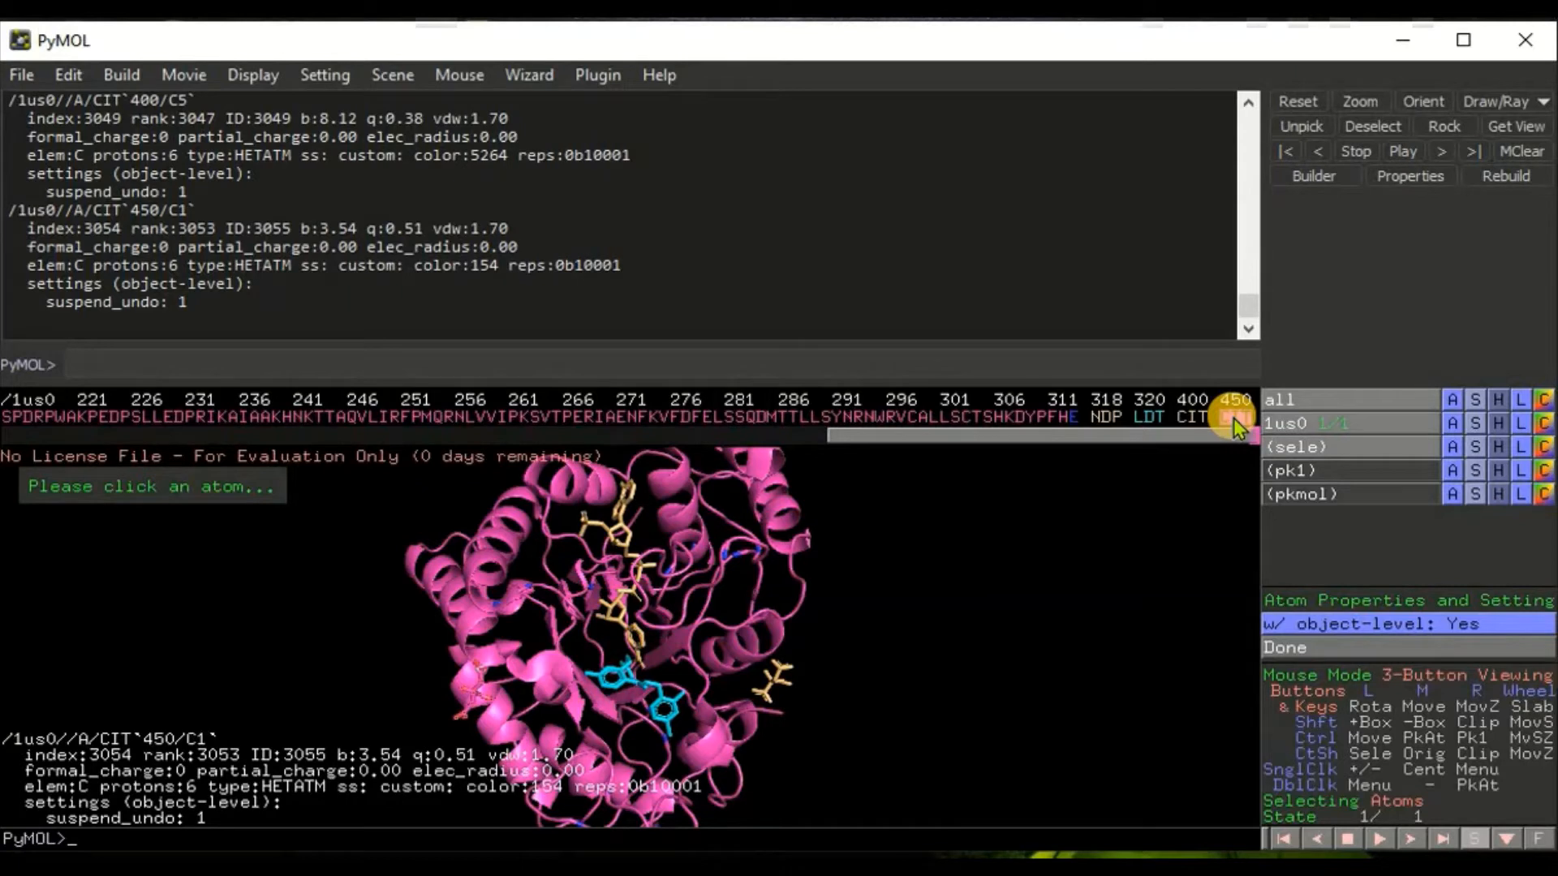
{"action": "left_click", "coordinate": [1543, 447]}
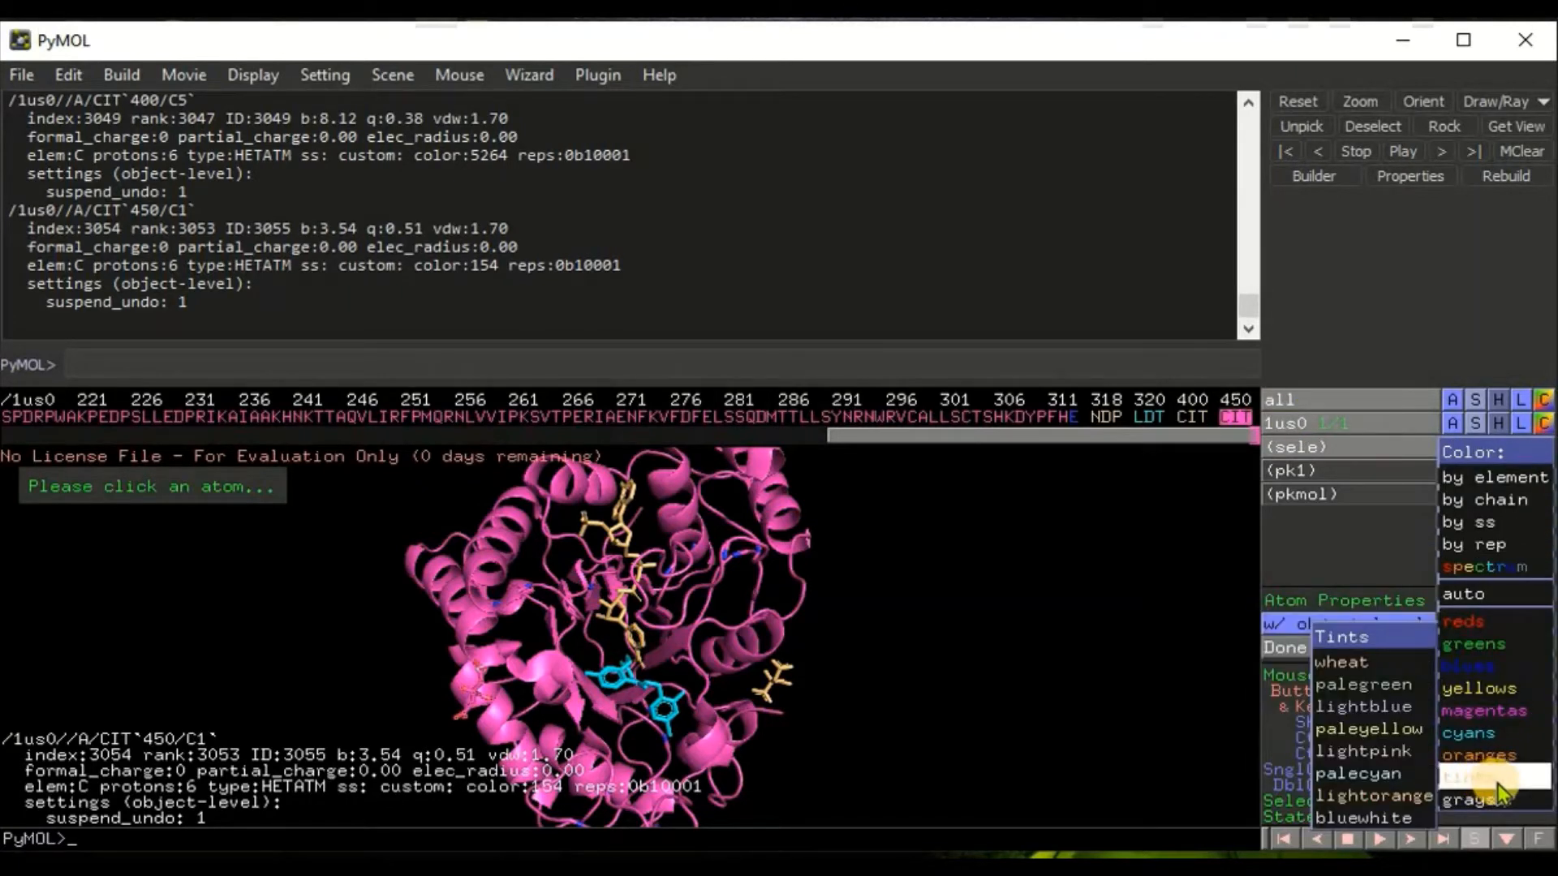
{"action": "left_click", "coordinate": [1410, 792]}
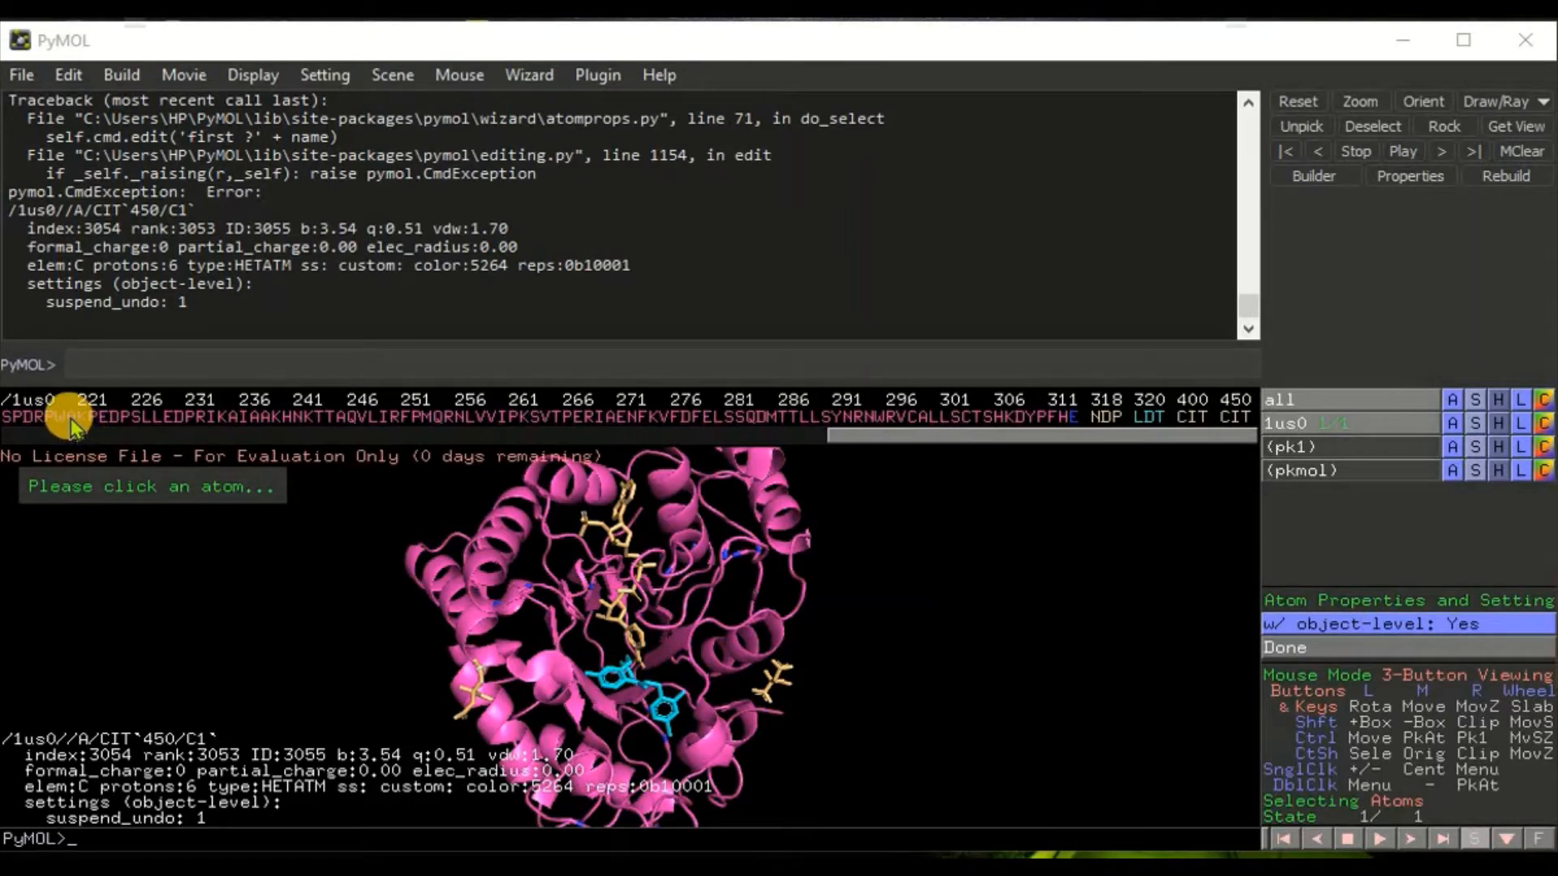
Step: Select residues 220–246 in the sequence and color them green
{"action": "left_click_drag", "start_coordinate": [71, 417], "coordinate": [354, 415]}
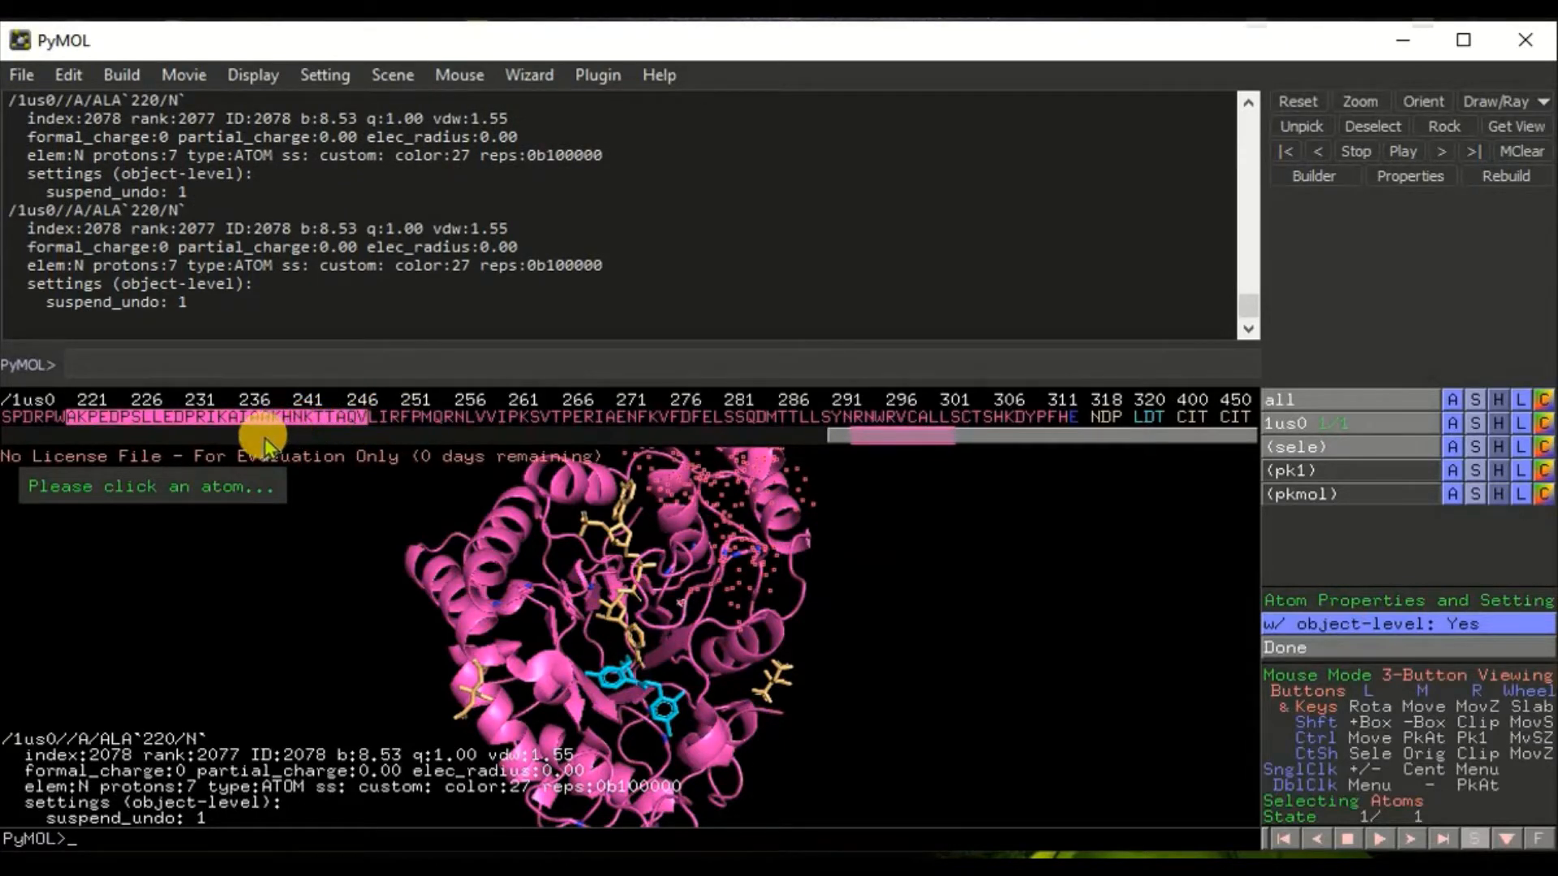
{"action": "left_click", "coordinate": [185, 420]}
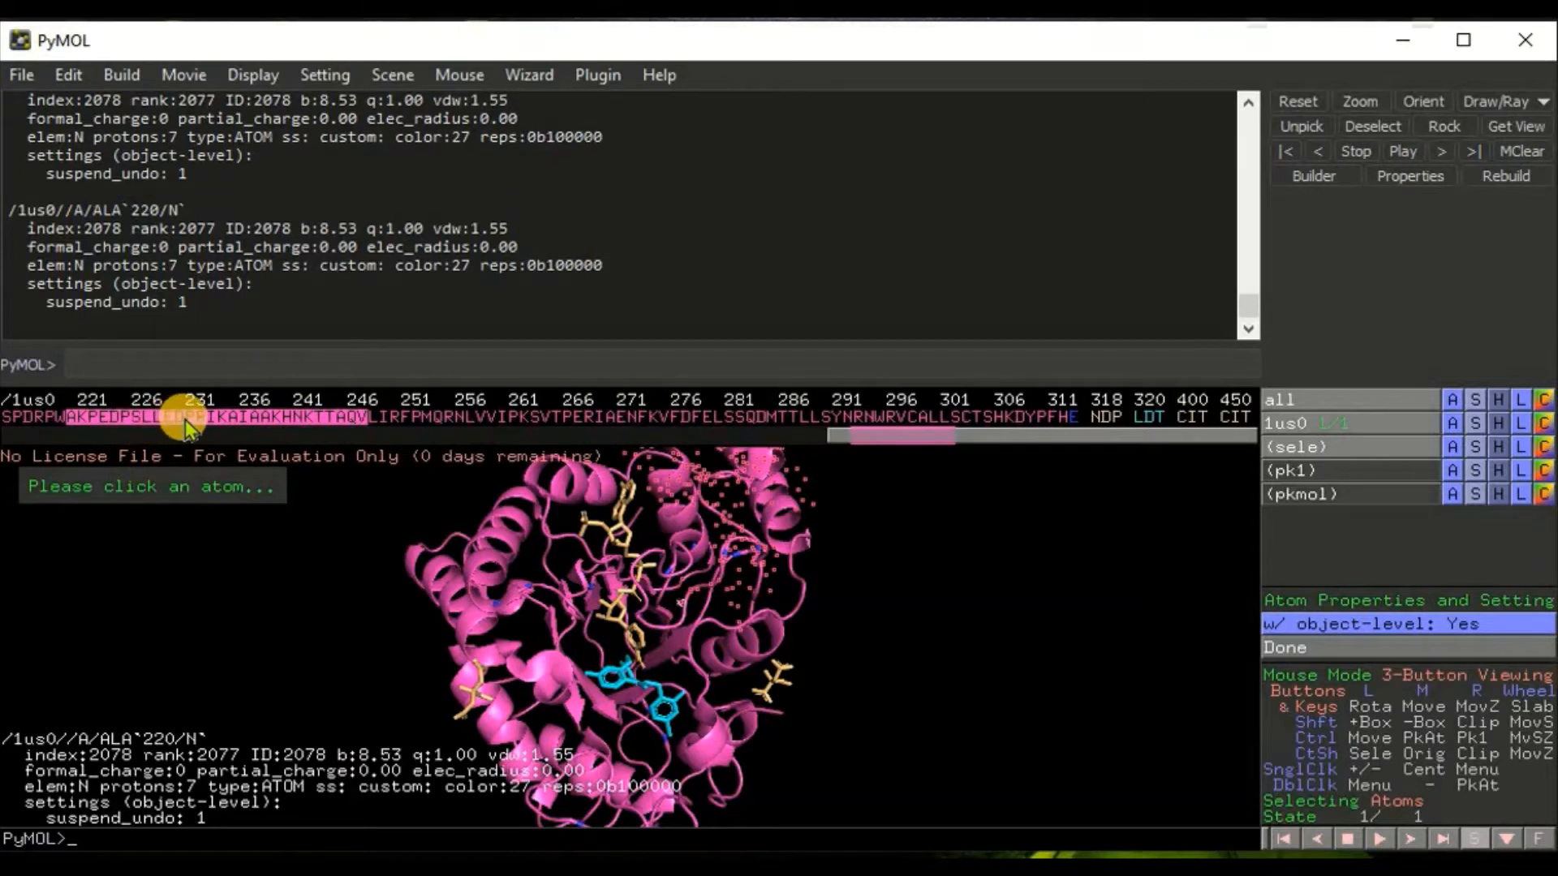
{"action": "left_click", "coordinate": [185, 421]}
{"action": "left_click", "coordinate": [1543, 447]}
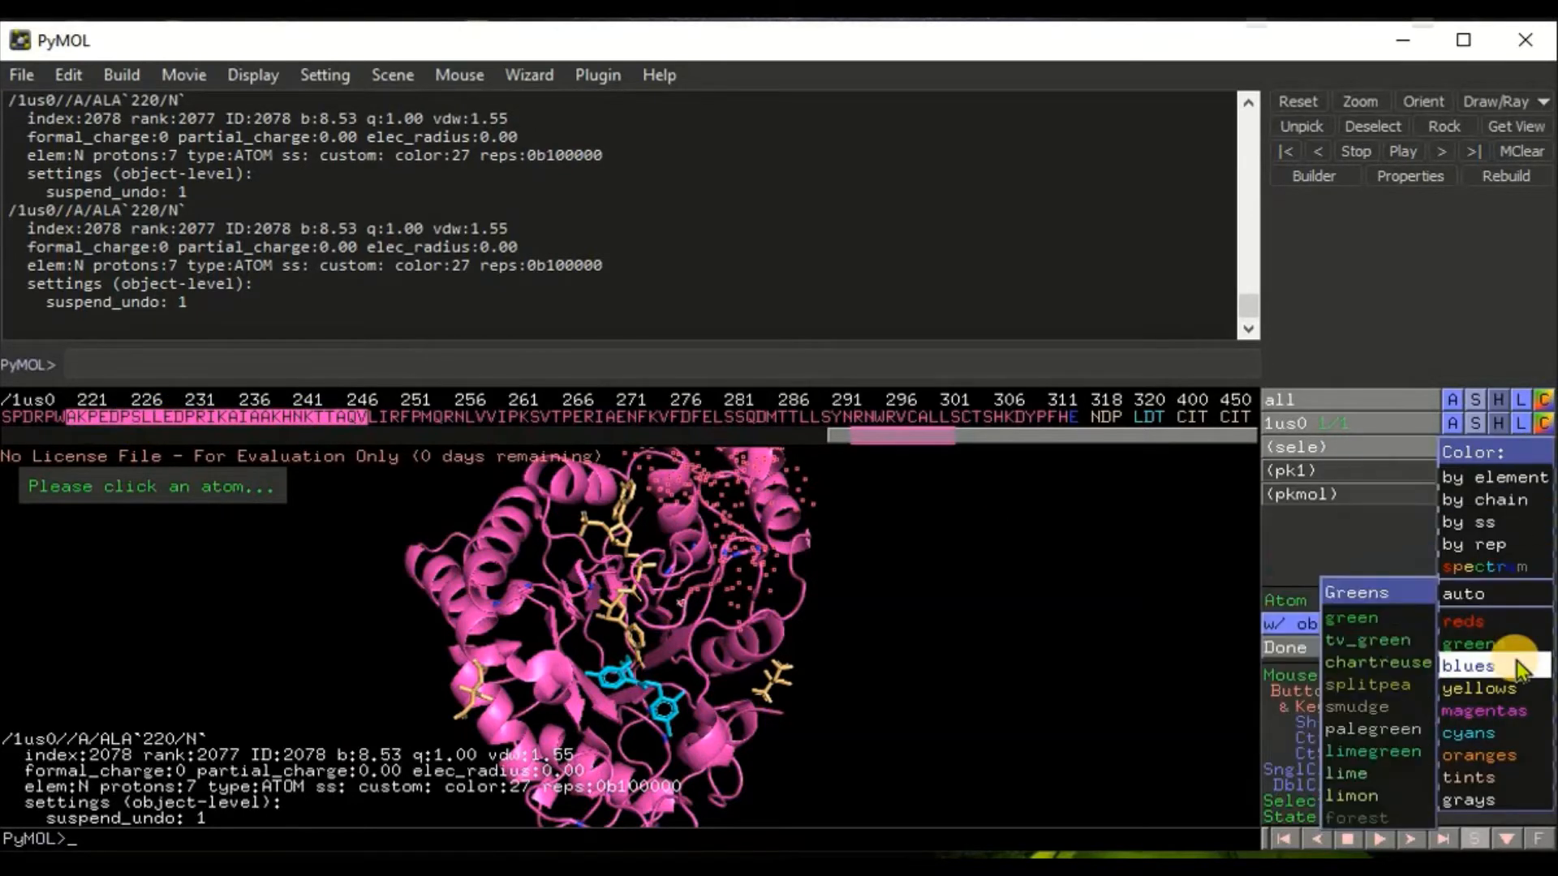
{"action": "mouse_move", "coordinate": [1520, 669]}
{"action": "mouse_move", "coordinate": [1491, 644]}
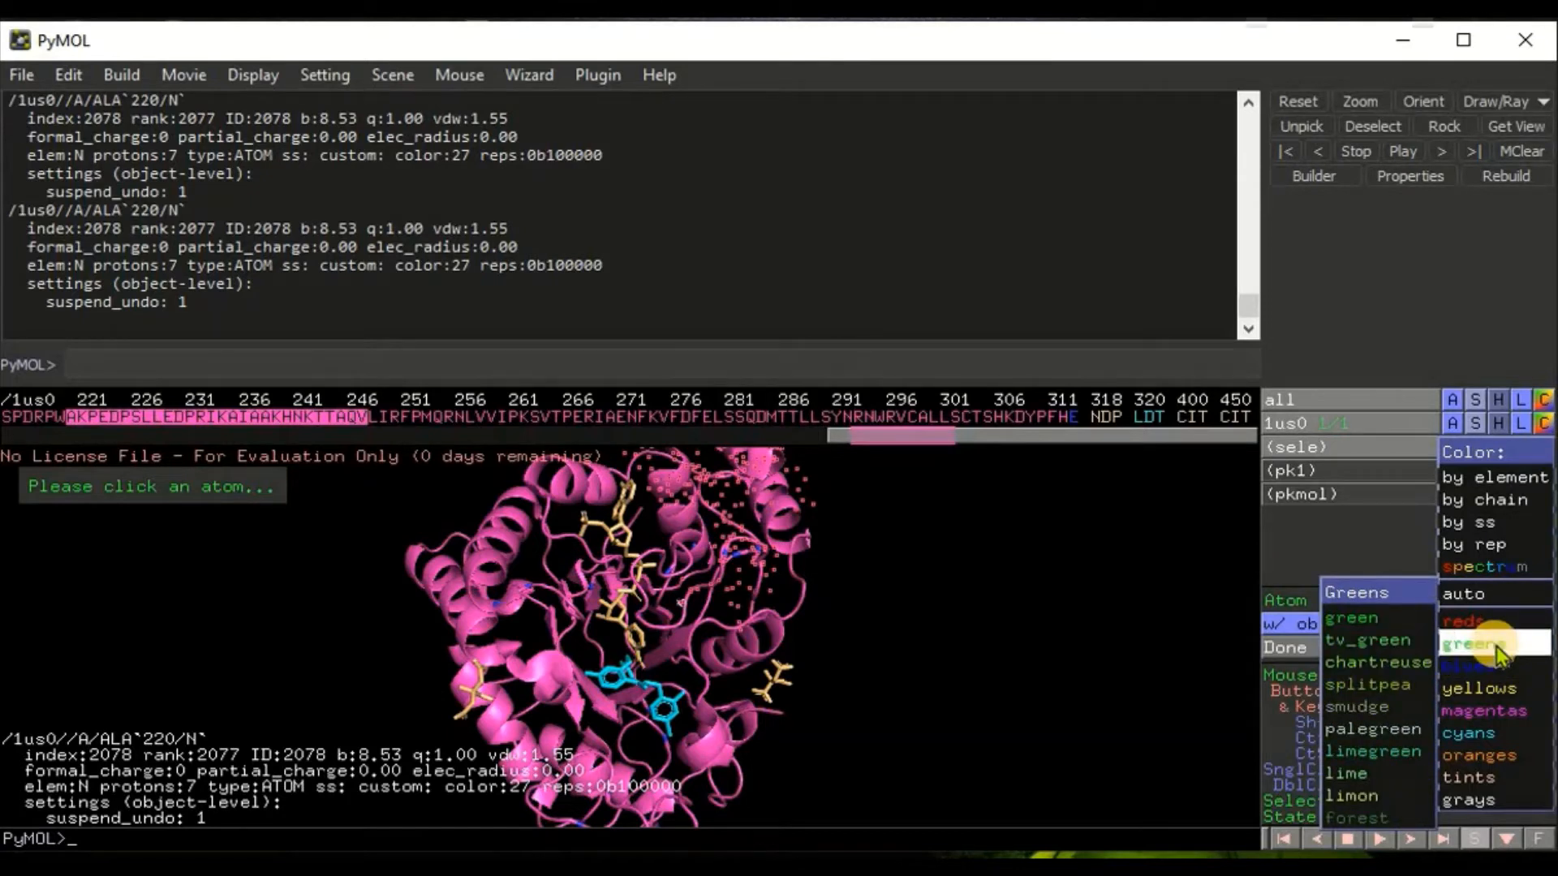
{"action": "left_click", "coordinate": [1347, 620]}
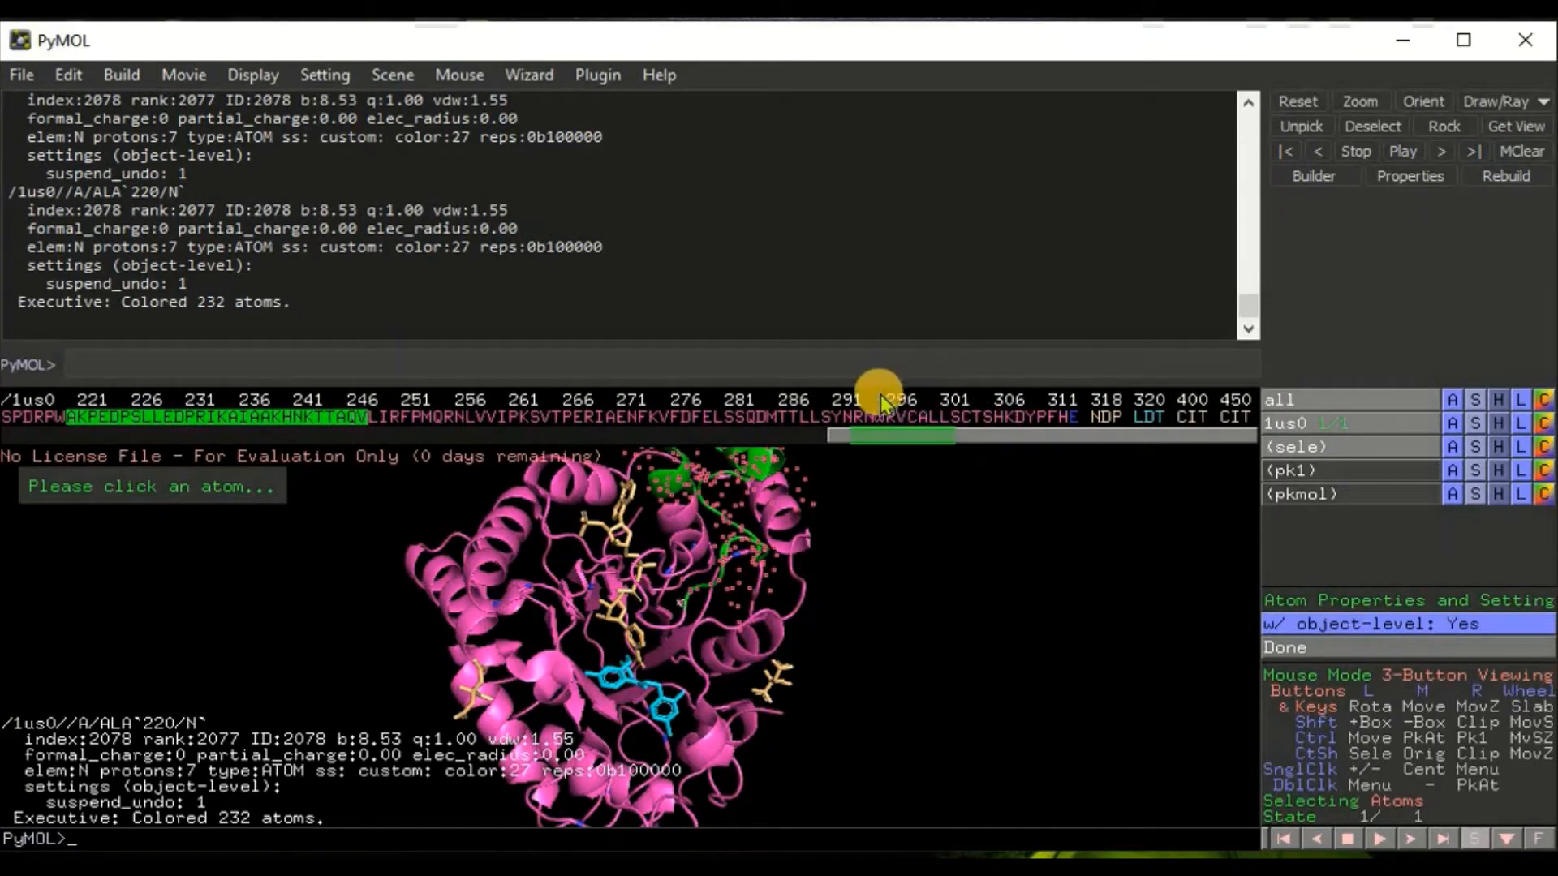
Step: Add residues 291–311 to the selection and color the selection lightblue
{"action": "left_click_drag", "start_coordinate": [851, 415], "coordinate": [1050, 421]}
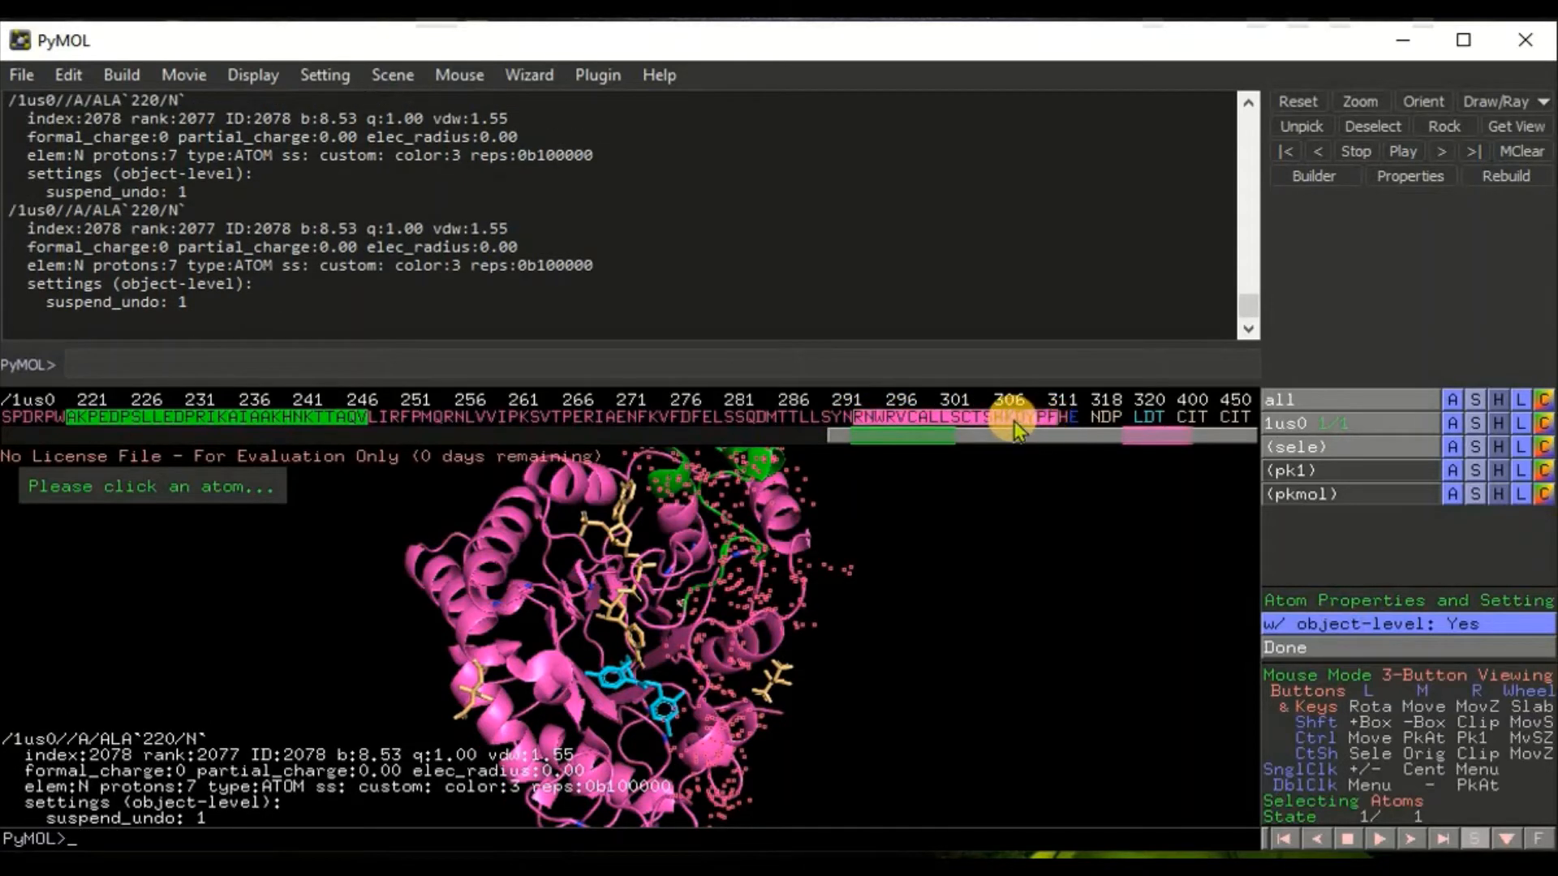
{"action": "left_click", "coordinate": [1541, 447]}
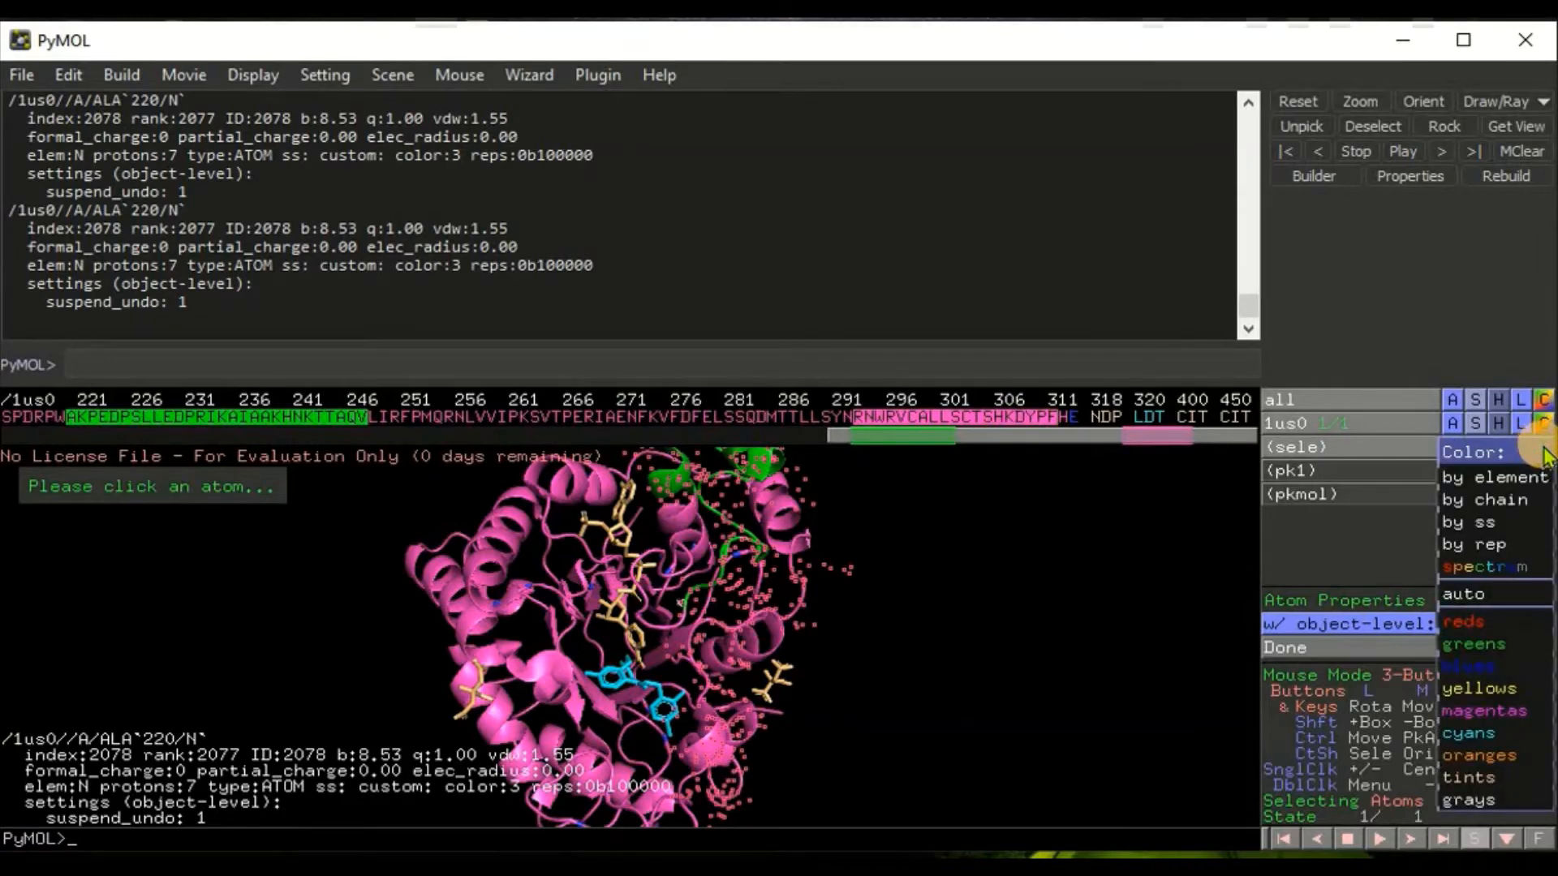
{"action": "mouse_move", "coordinate": [1478, 679]}
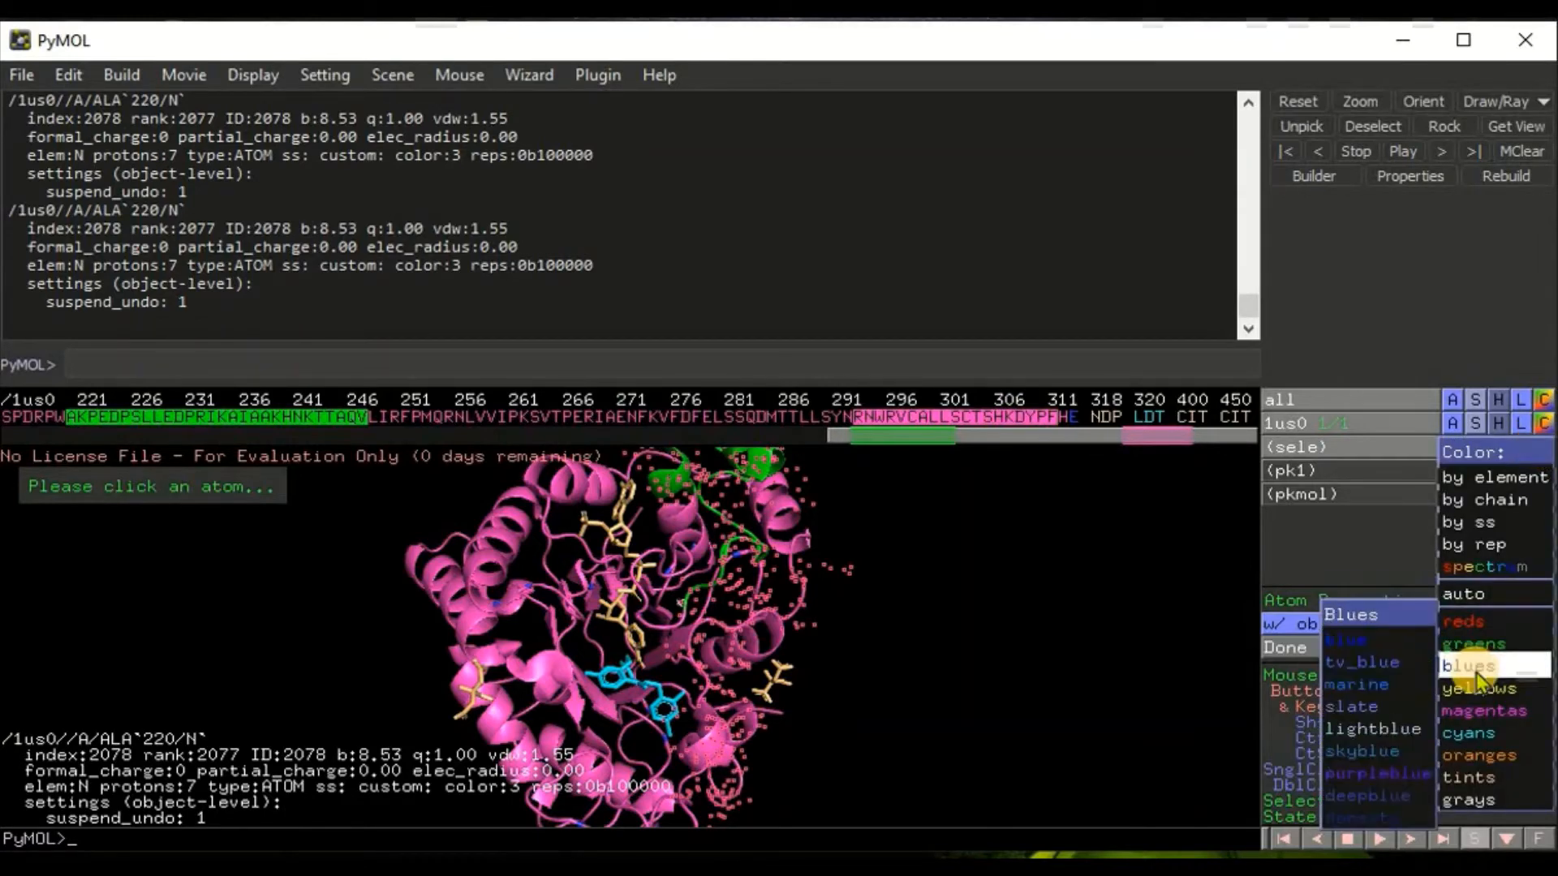
{"action": "left_click", "coordinate": [1353, 728]}
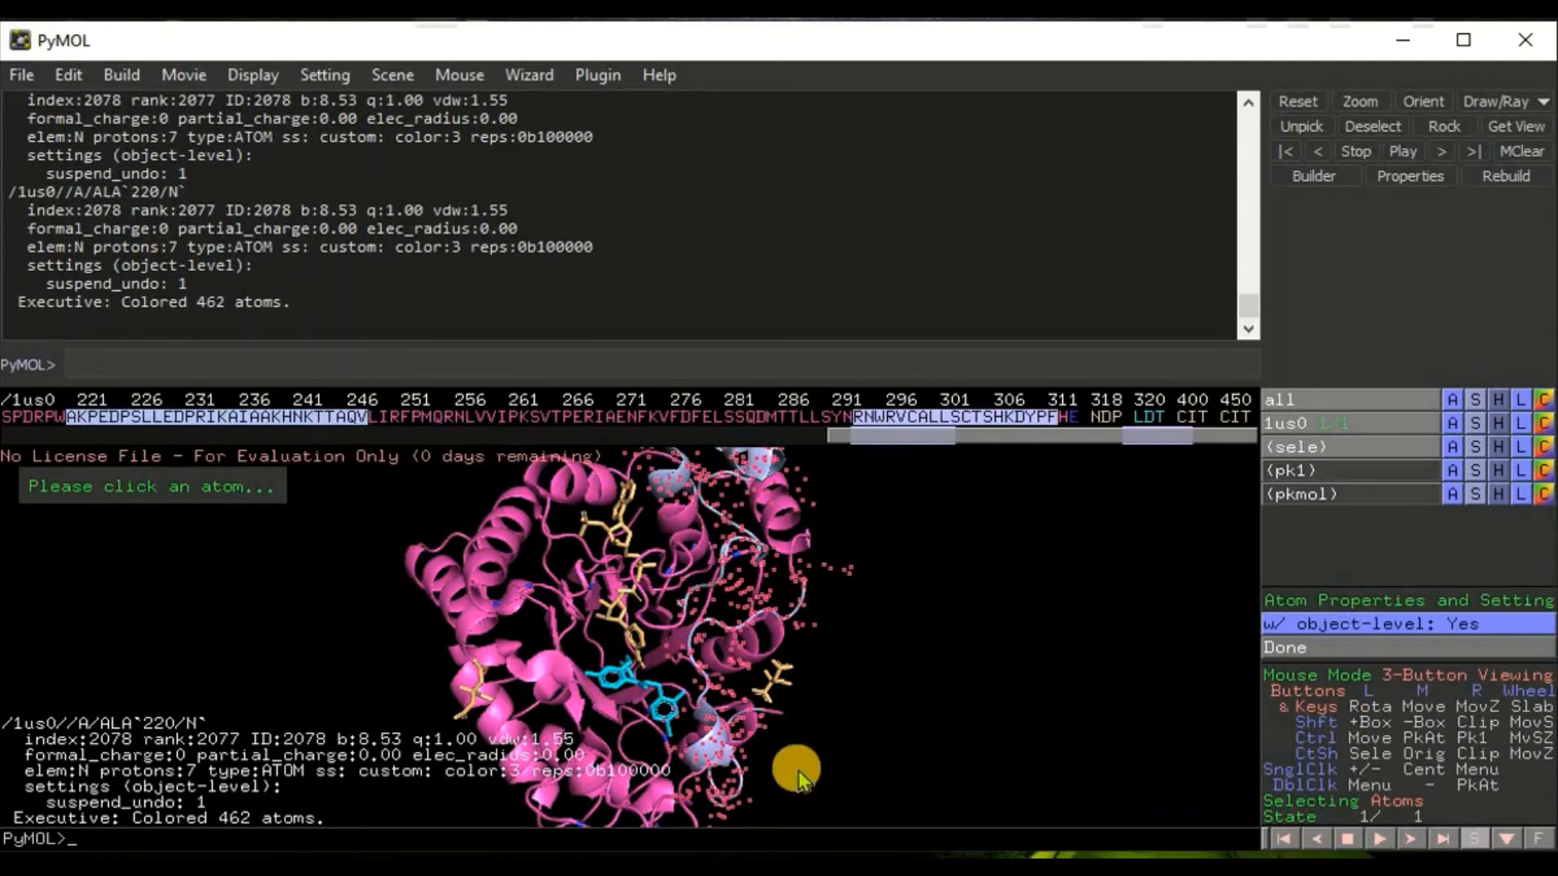
Step: Color residues 141–186 yellow with the command color yellow, resi 141-186
{"action": "left_click", "coordinate": [740, 713]}
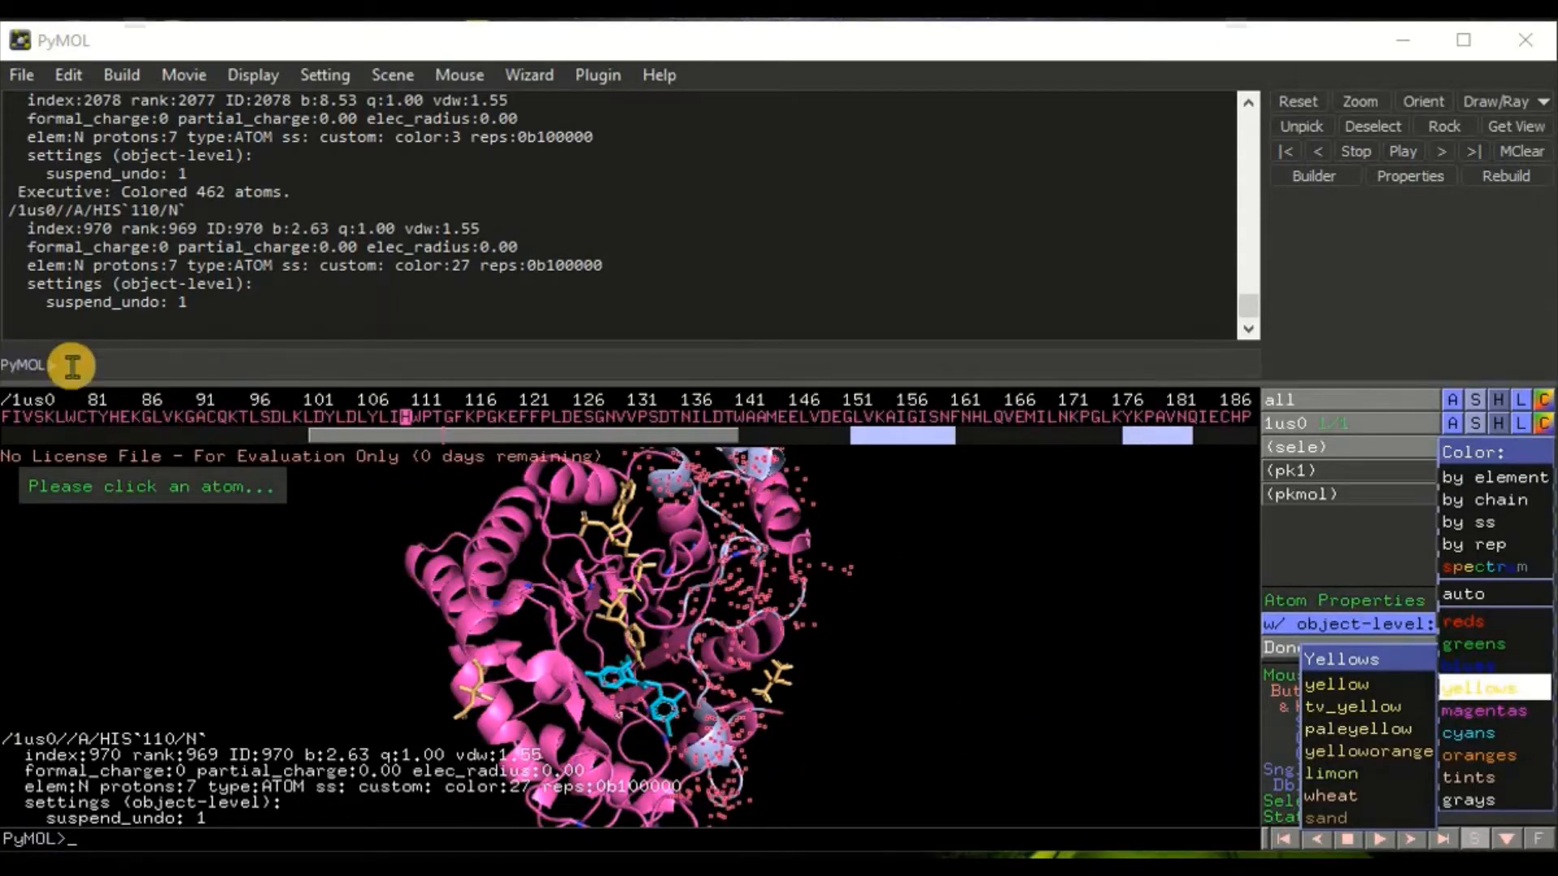
{"action": "left_click", "coordinate": [142, 360]}
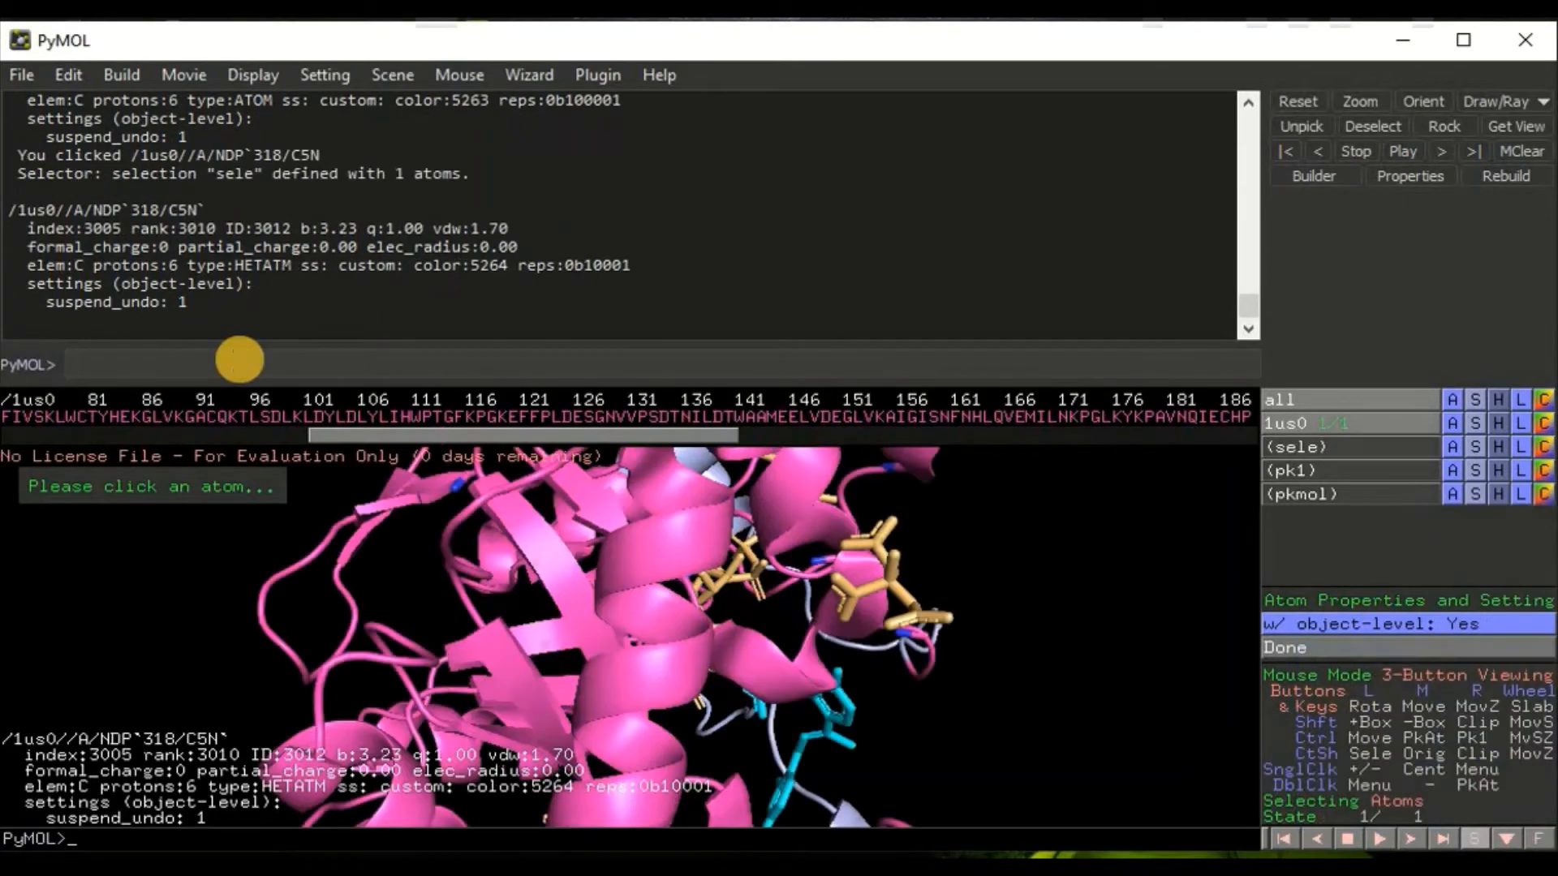
{"action": "type", "text": "color yellow"}
{"action": "type", "text": "141-186"}
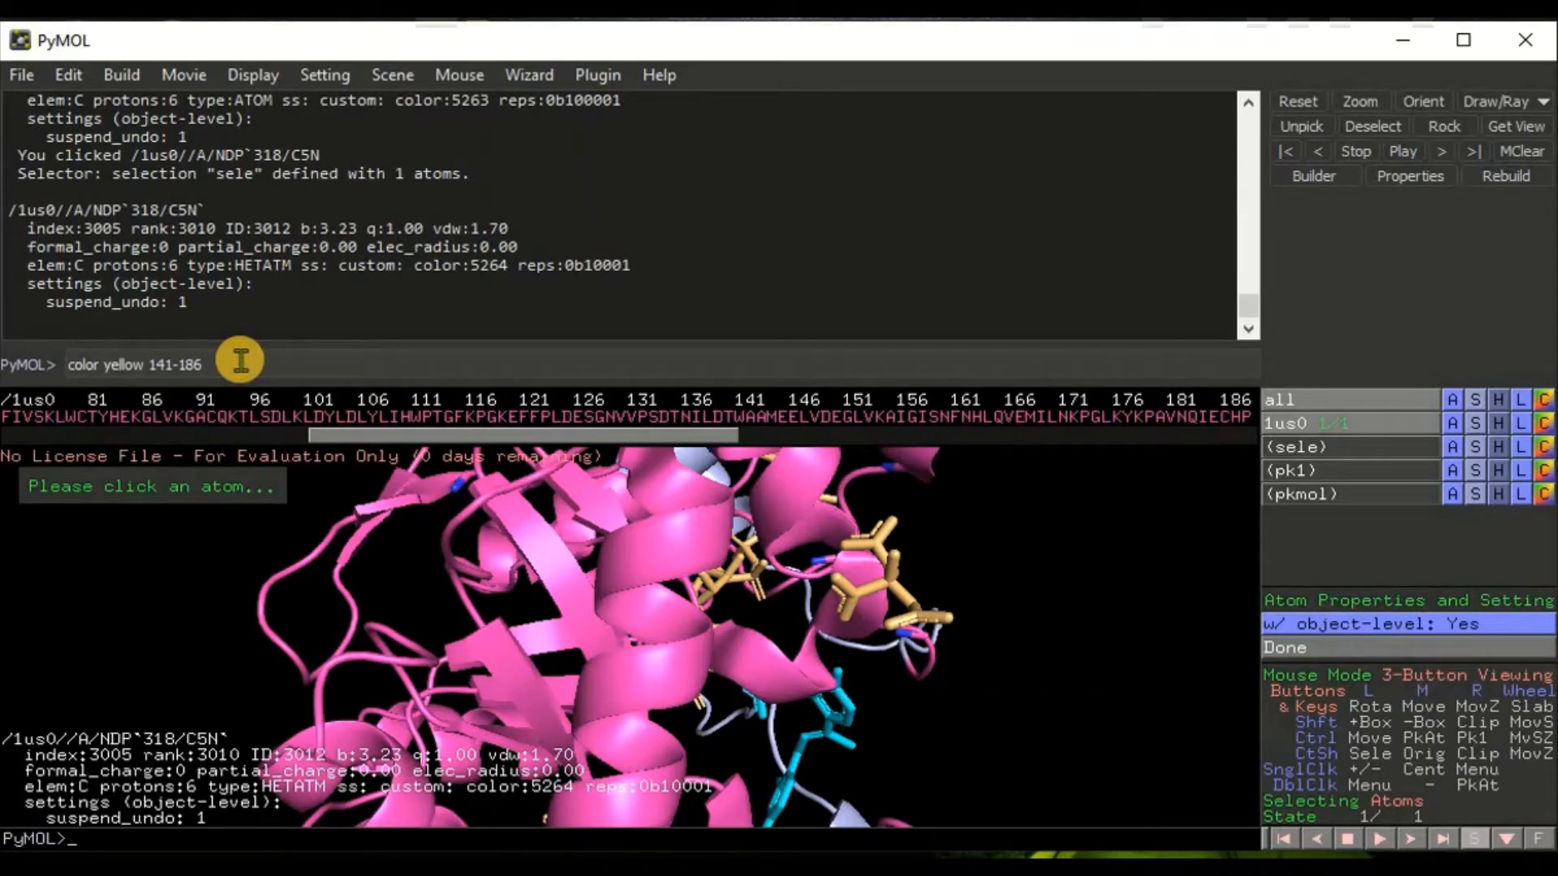
{"action": "key", "text": "Left"}
{"action": "key", "text": "Left"}
{"action": "key", "text": "Left"}
{"action": "key", "text": "Left"}
{"action": "key", "text": "Left"}
{"action": "key", "text": "Left"}
{"action": "key", "text": "Left"}
{"action": "type", "text": ", resi"}
{"action": "key", "text": "Right"}
{"action": "key", "text": "Right"}
{"action": "key", "text": "Right"}
{"action": "key", "text": "Right"}
{"action": "key", "text": "Return"}
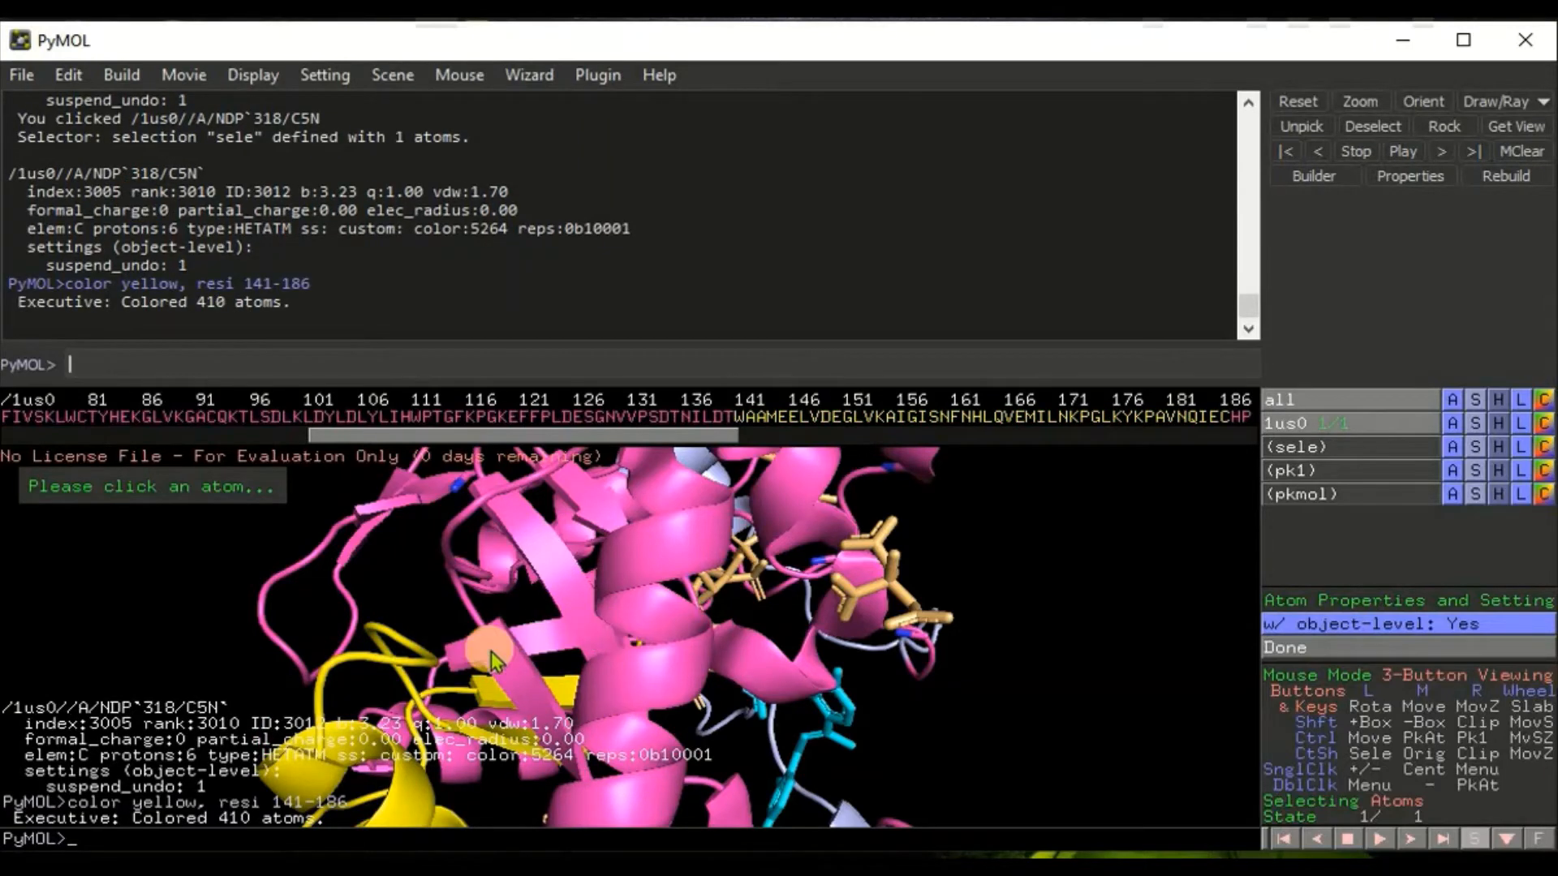
Step: Rotate the structure and set the background to Light Grey
{"action": "left_click_drag", "start_coordinate": [562, 621], "coordinate": [651, 605]}
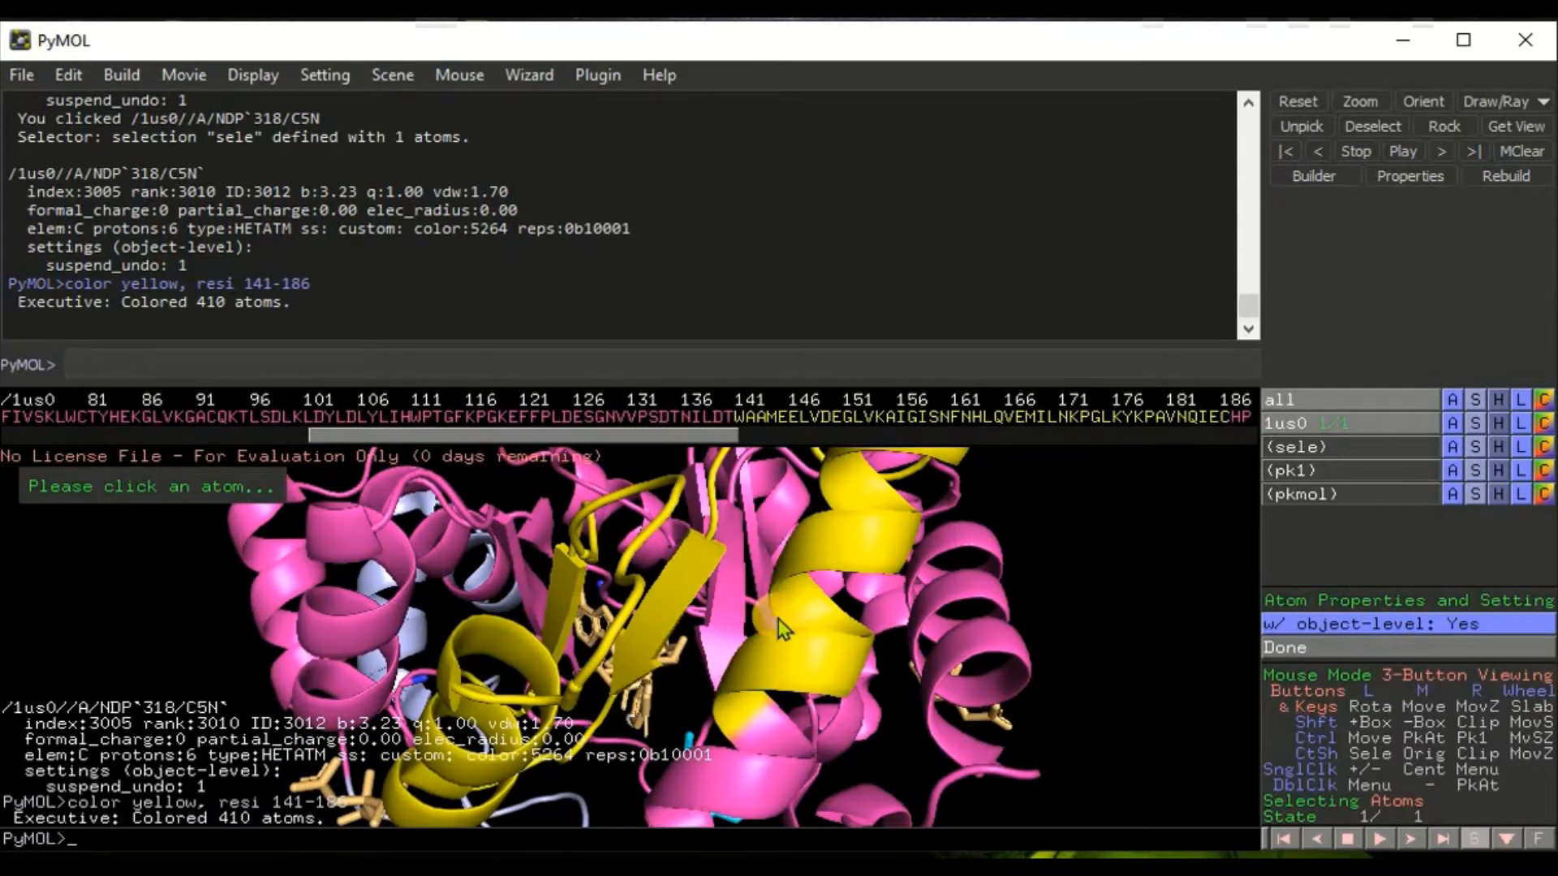
{"action": "left_click_drag", "start_coordinate": [844, 616], "coordinate": [660, 719]}
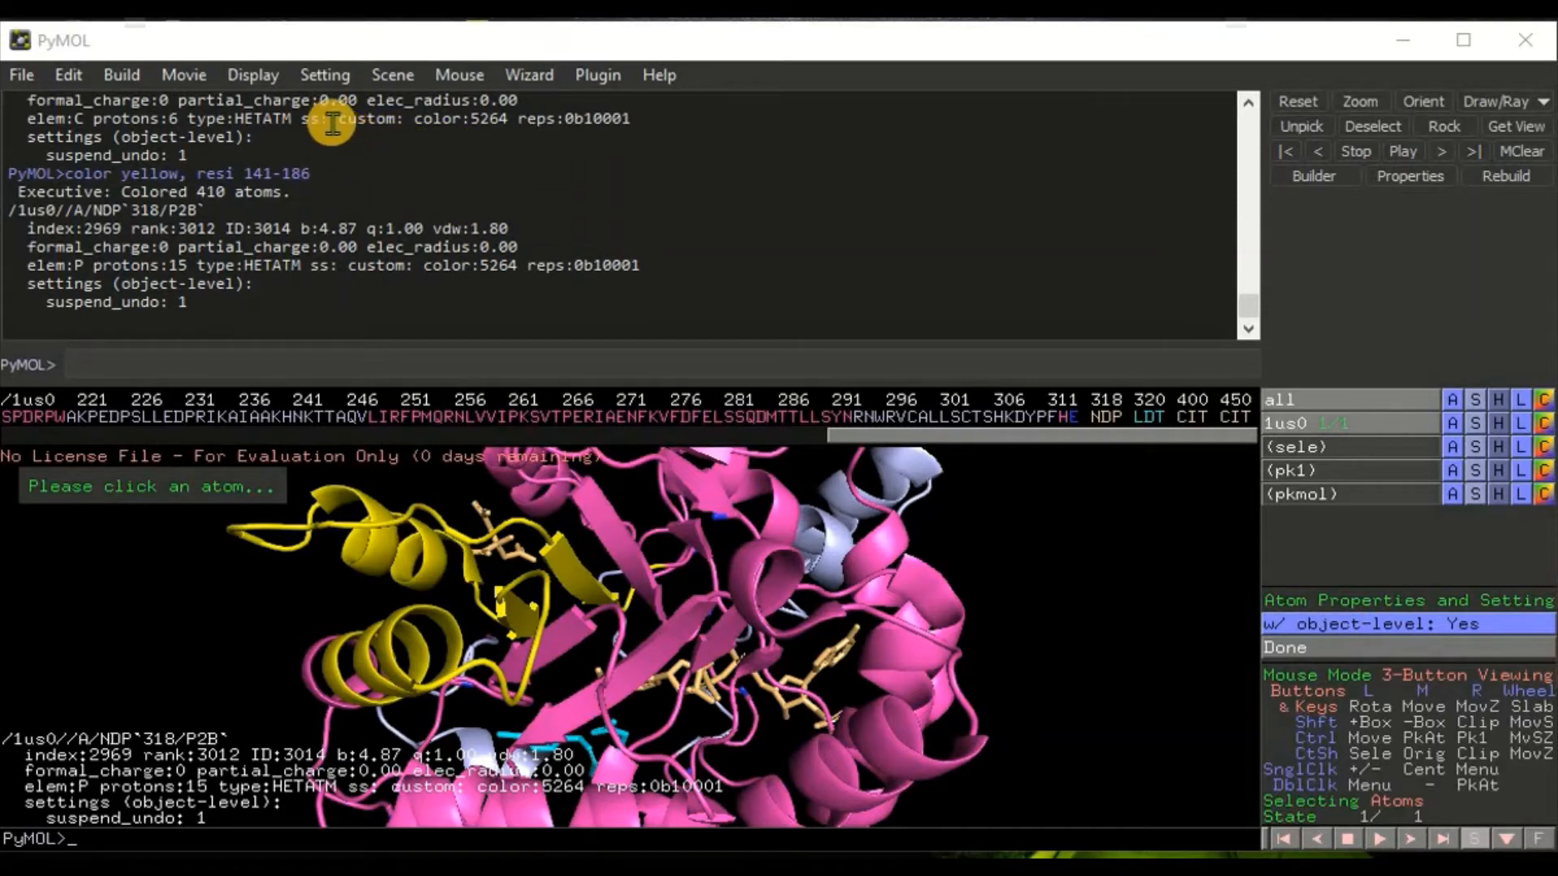
{"action": "left_click", "coordinate": [250, 71]}
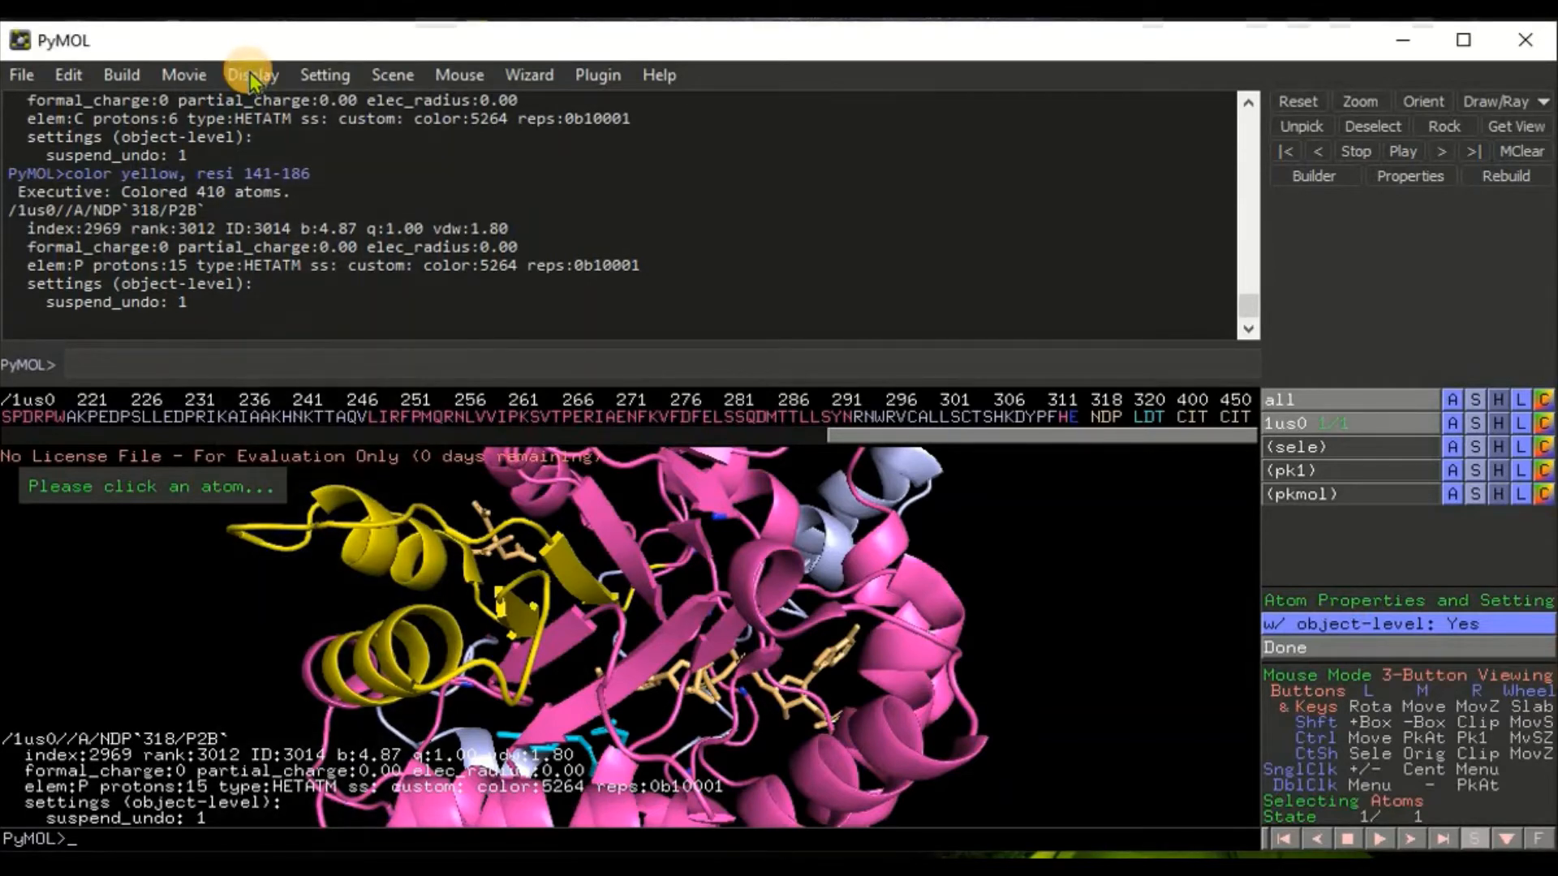
{"action": "left_click", "coordinate": [250, 75]}
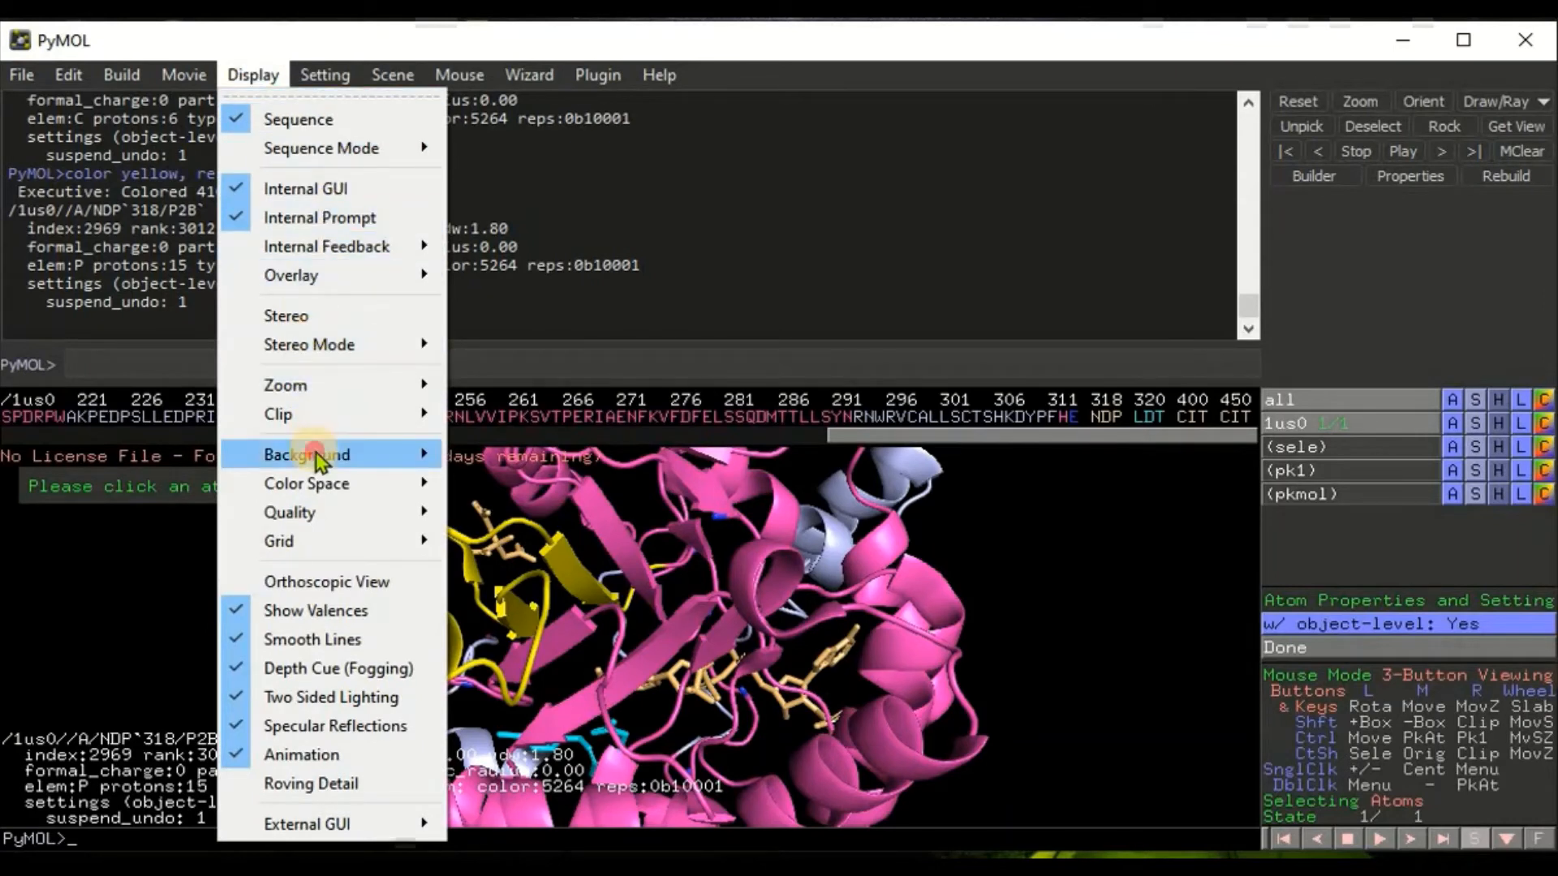
{"action": "mouse_move", "coordinate": [318, 458]}
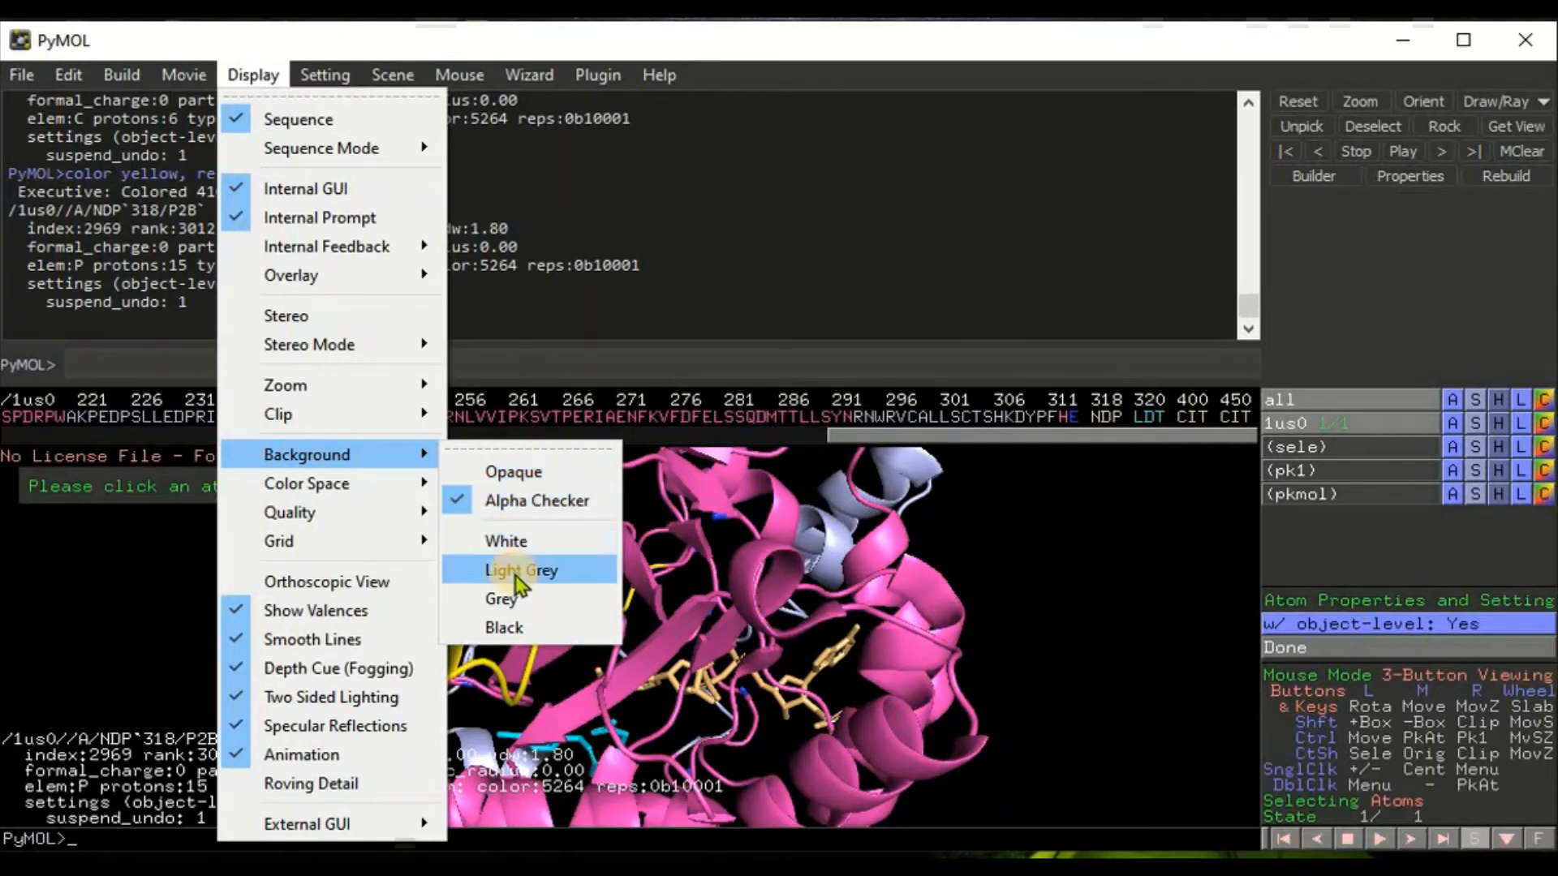
{"action": "left_click", "coordinate": [520, 572]}
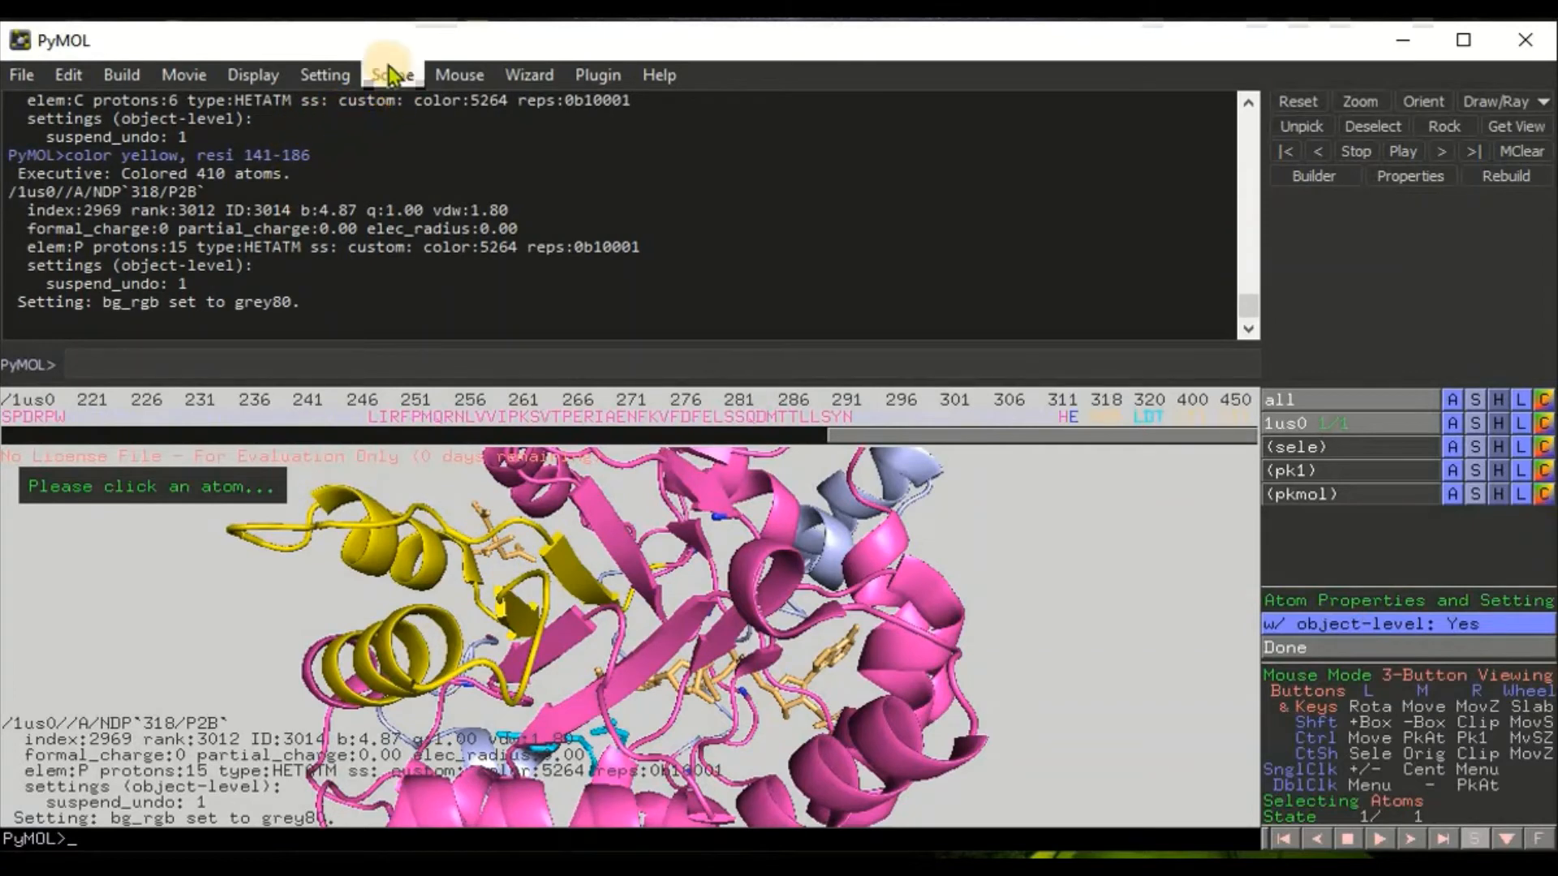
Step: Switch the background to White, then set it to grey with the bg_color grey command
{"action": "left_click", "coordinate": [258, 71]}
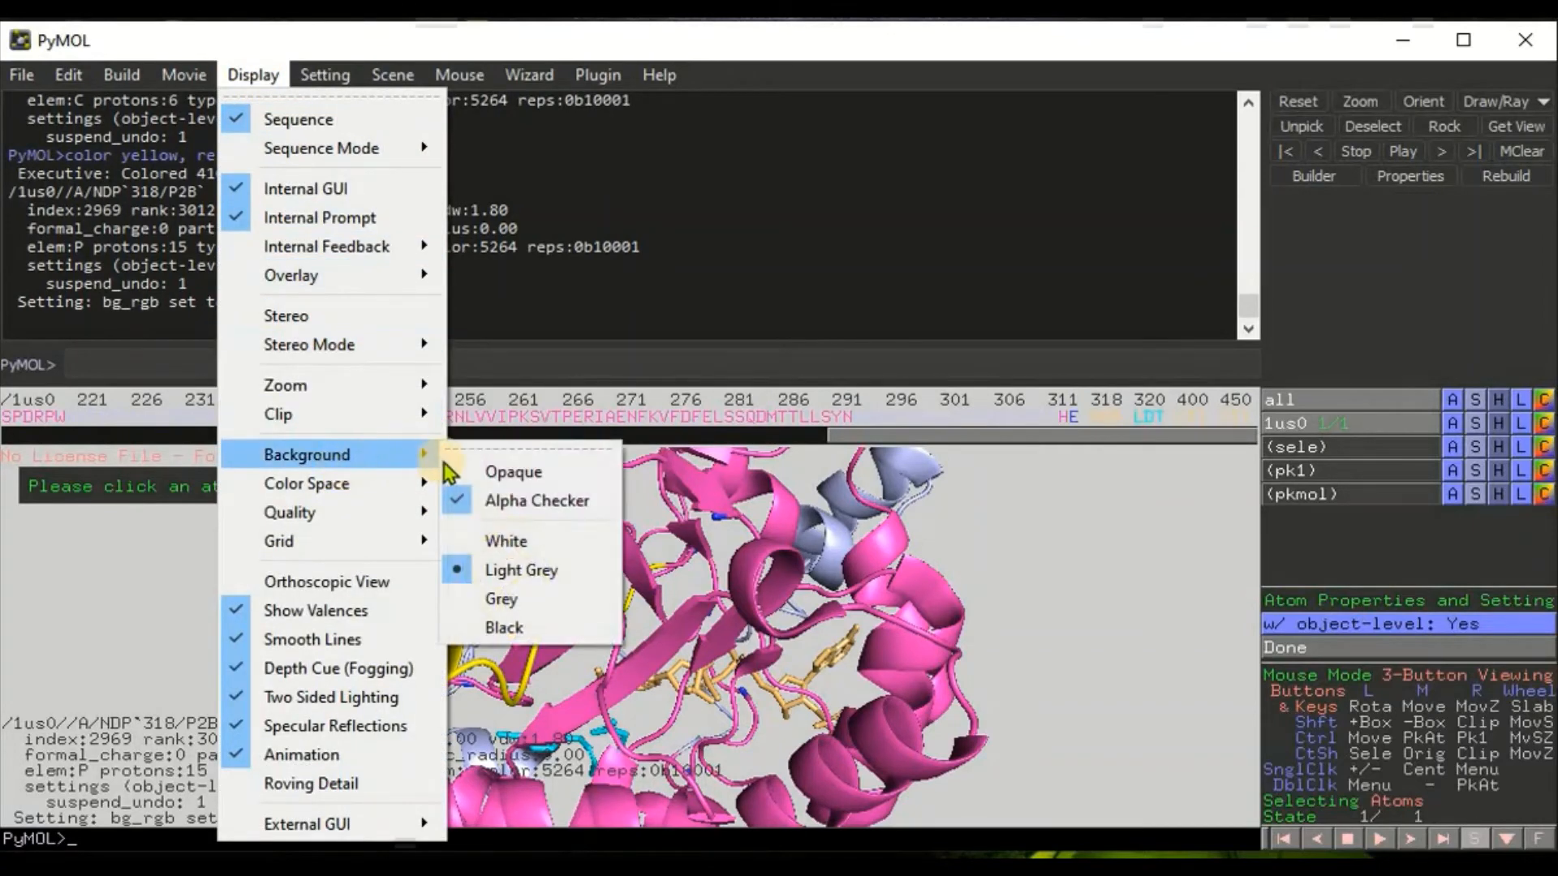
{"action": "left_click", "coordinate": [516, 540]}
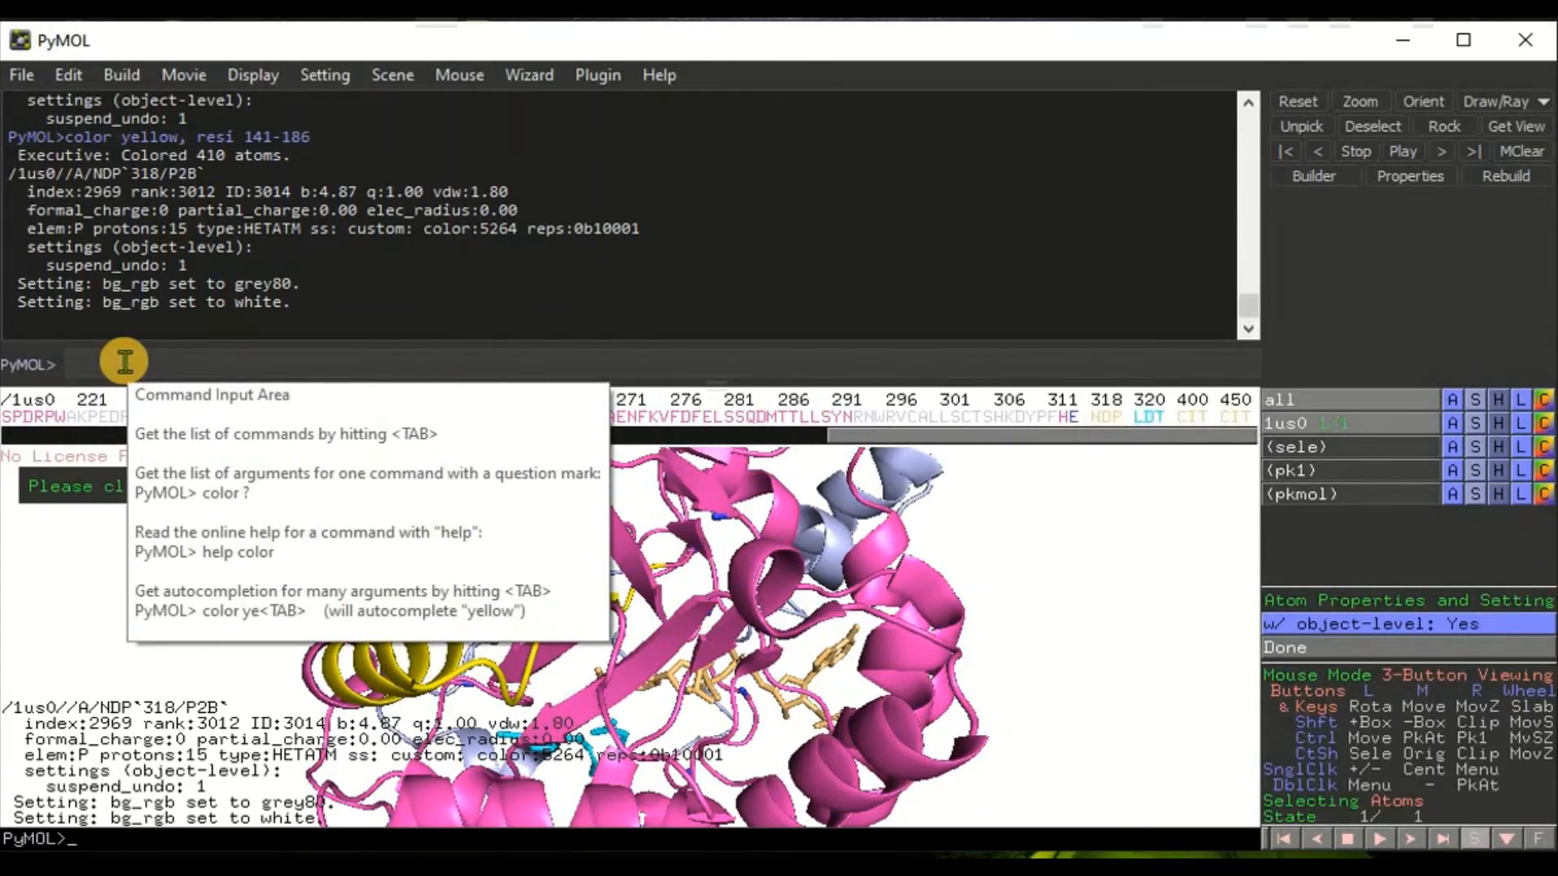
{"action": "type", "text": "bg"}
{"action": "type", "text": "_"}
{"action": "type", "text": "colo"}
{"action": "type", "text": "r brey"}
{"action": "key", "text": "Return"}
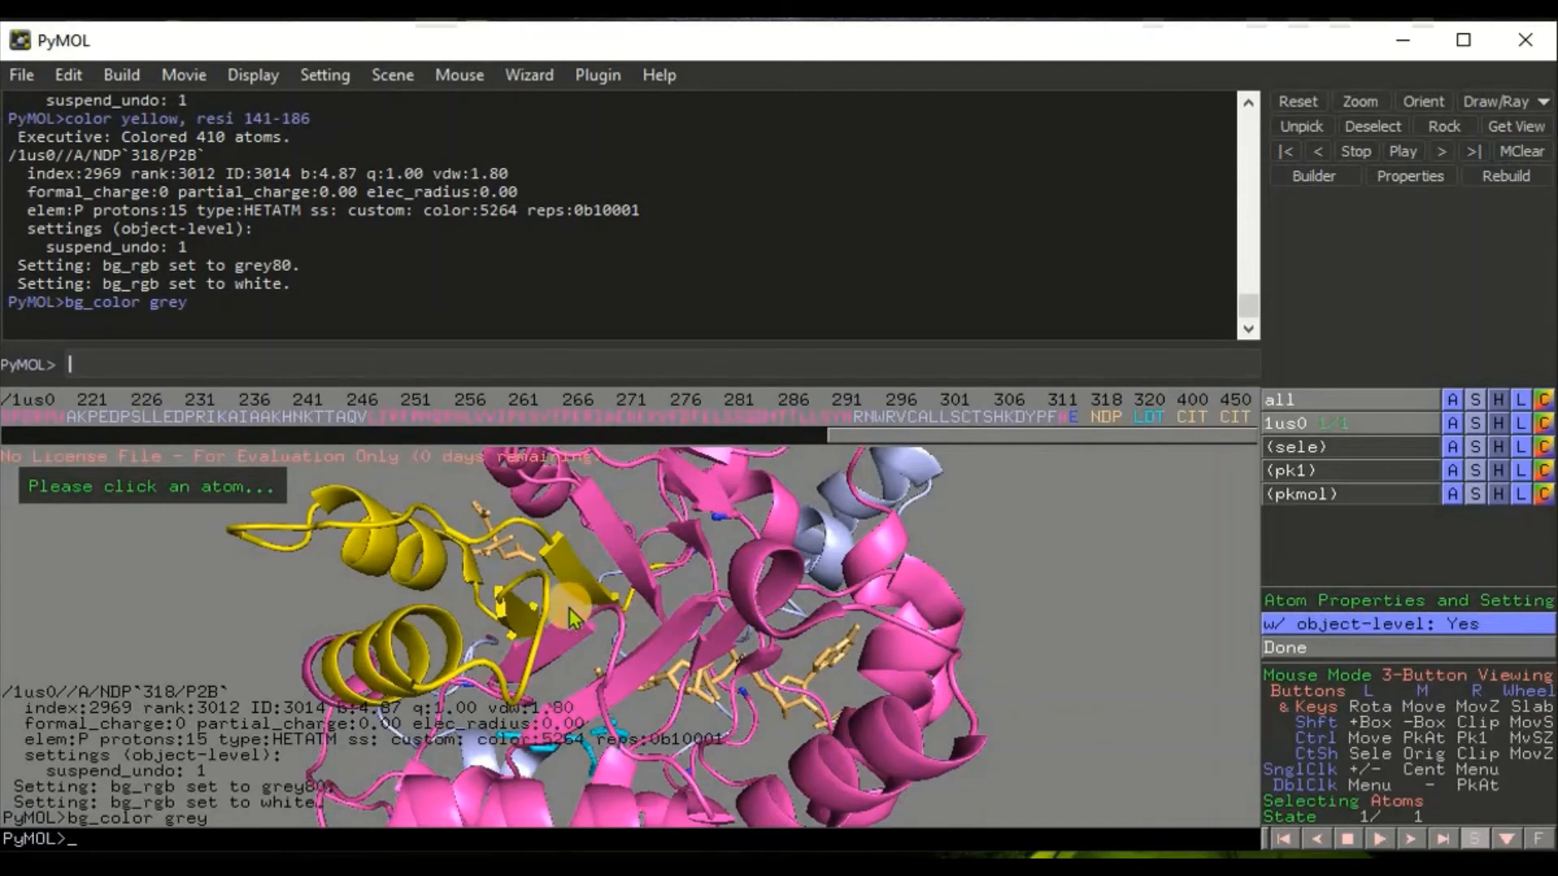
Step: Try to enable fancy helices with the command set cartoon_fancy_helix, 1
{"action": "left_click", "coordinate": [152, 362]}
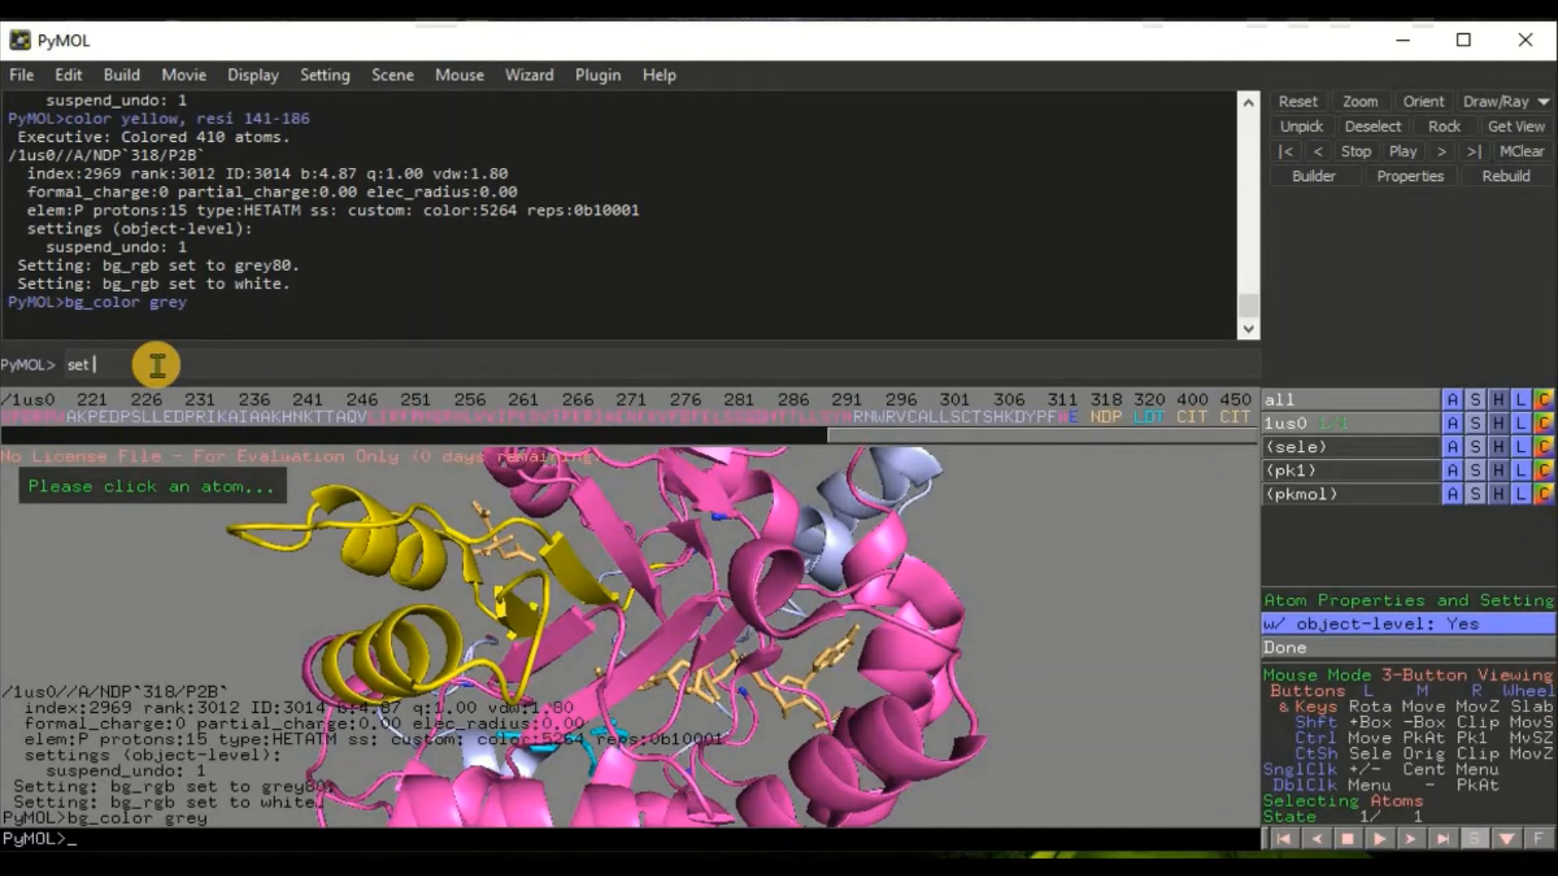
{"action": "type", "text": "set cartoon_fancy"}
{"action": "type", "text": "_helix, 1"}
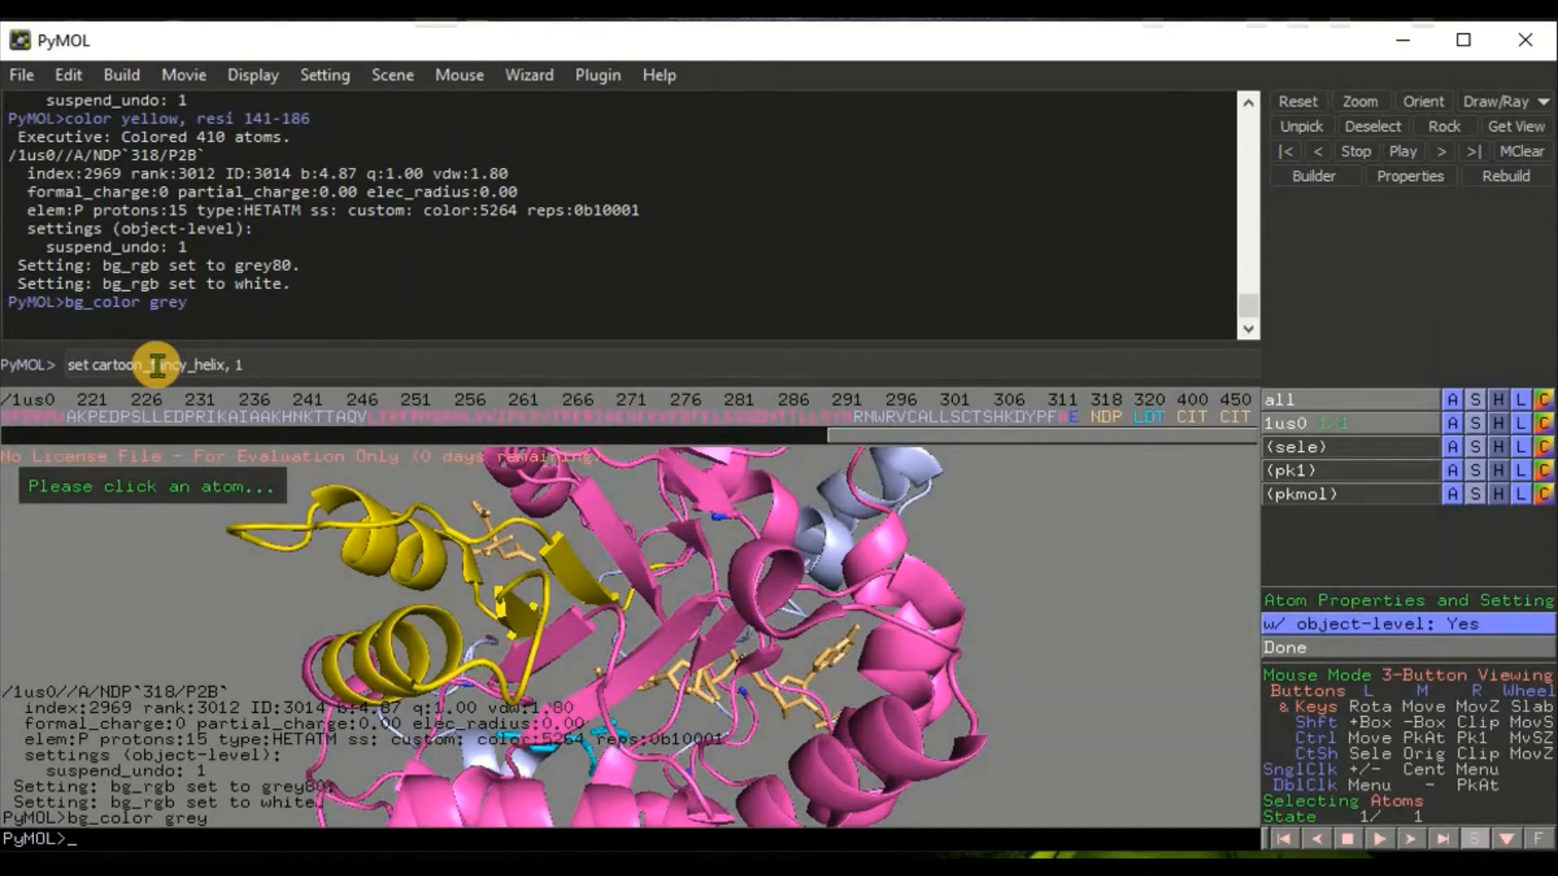
{"action": "key", "text": "Return"}
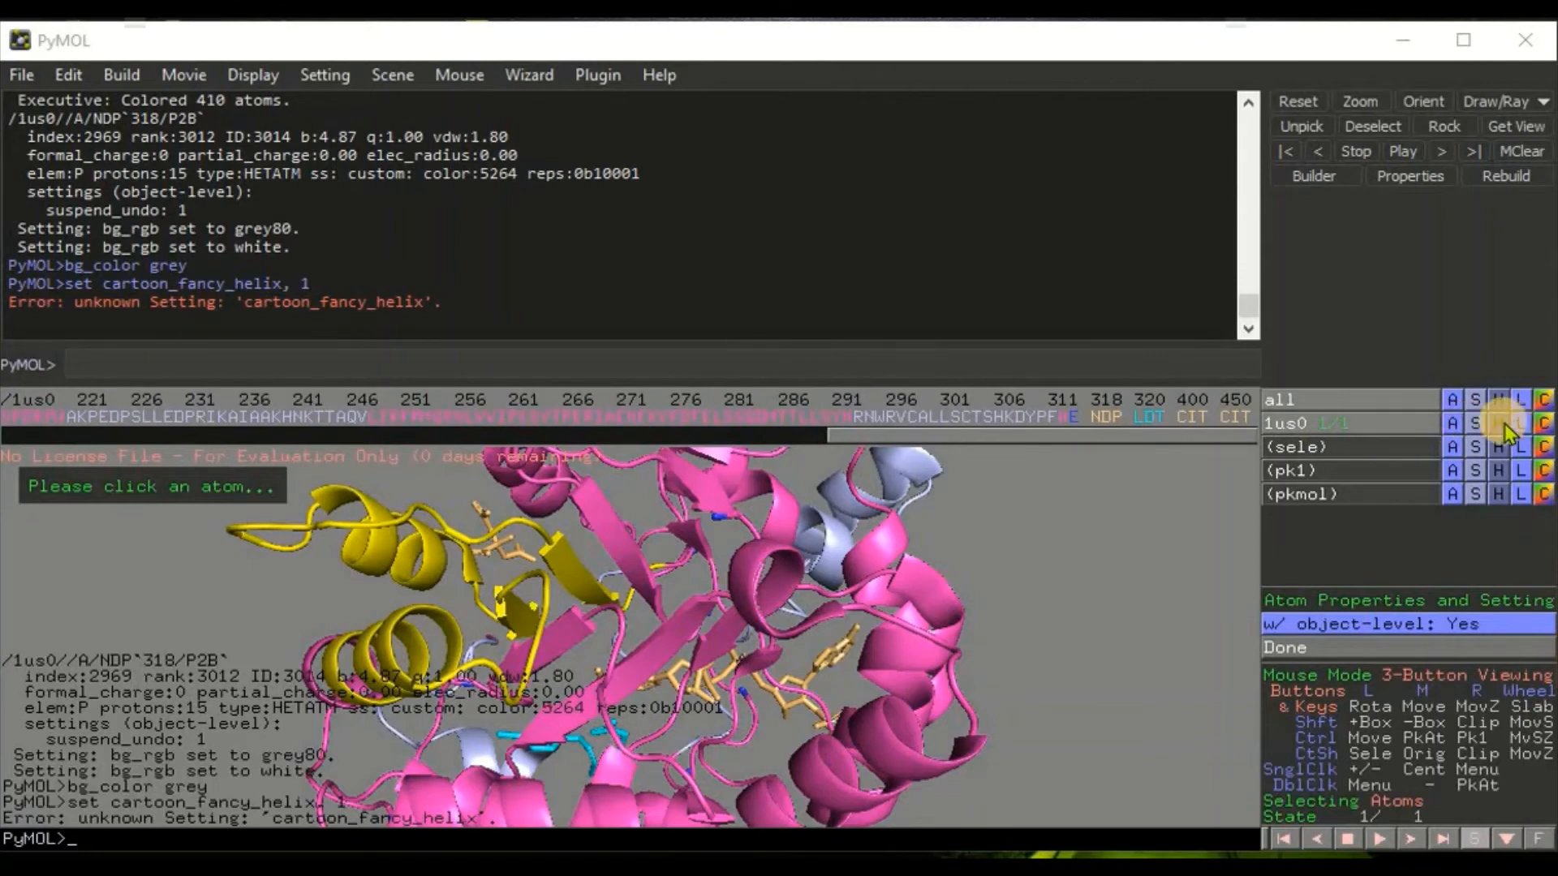
Step: Color the whole 1us0 object with the rainbow (elem C) spectrum
{"action": "left_click", "coordinate": [1545, 425]}
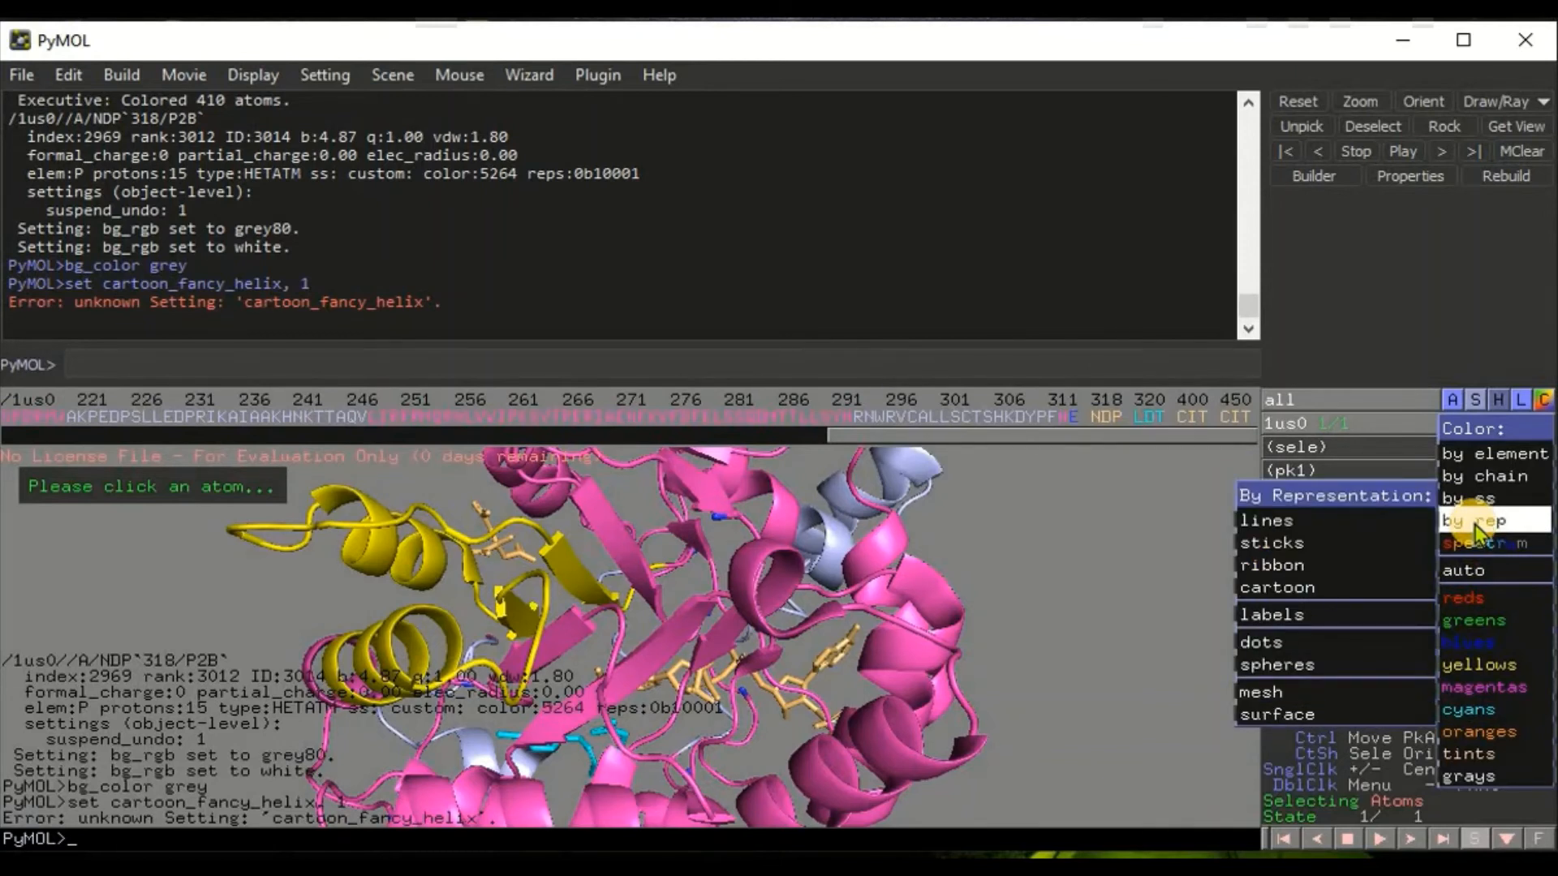
{"action": "mouse_move", "coordinate": [1483, 558]}
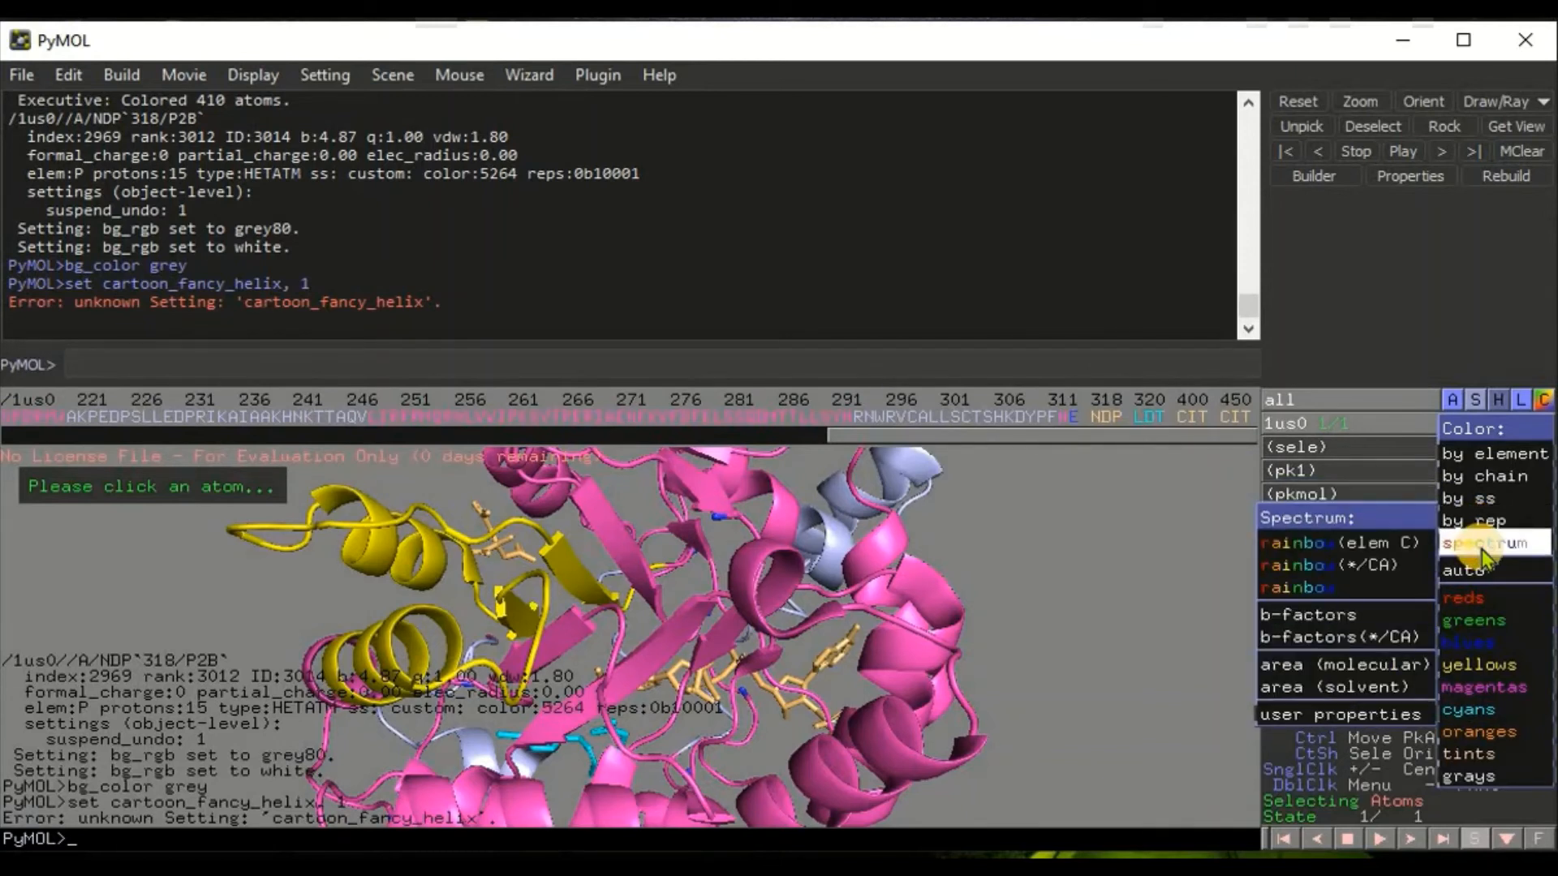
{"action": "left_click", "coordinate": [1340, 543]}
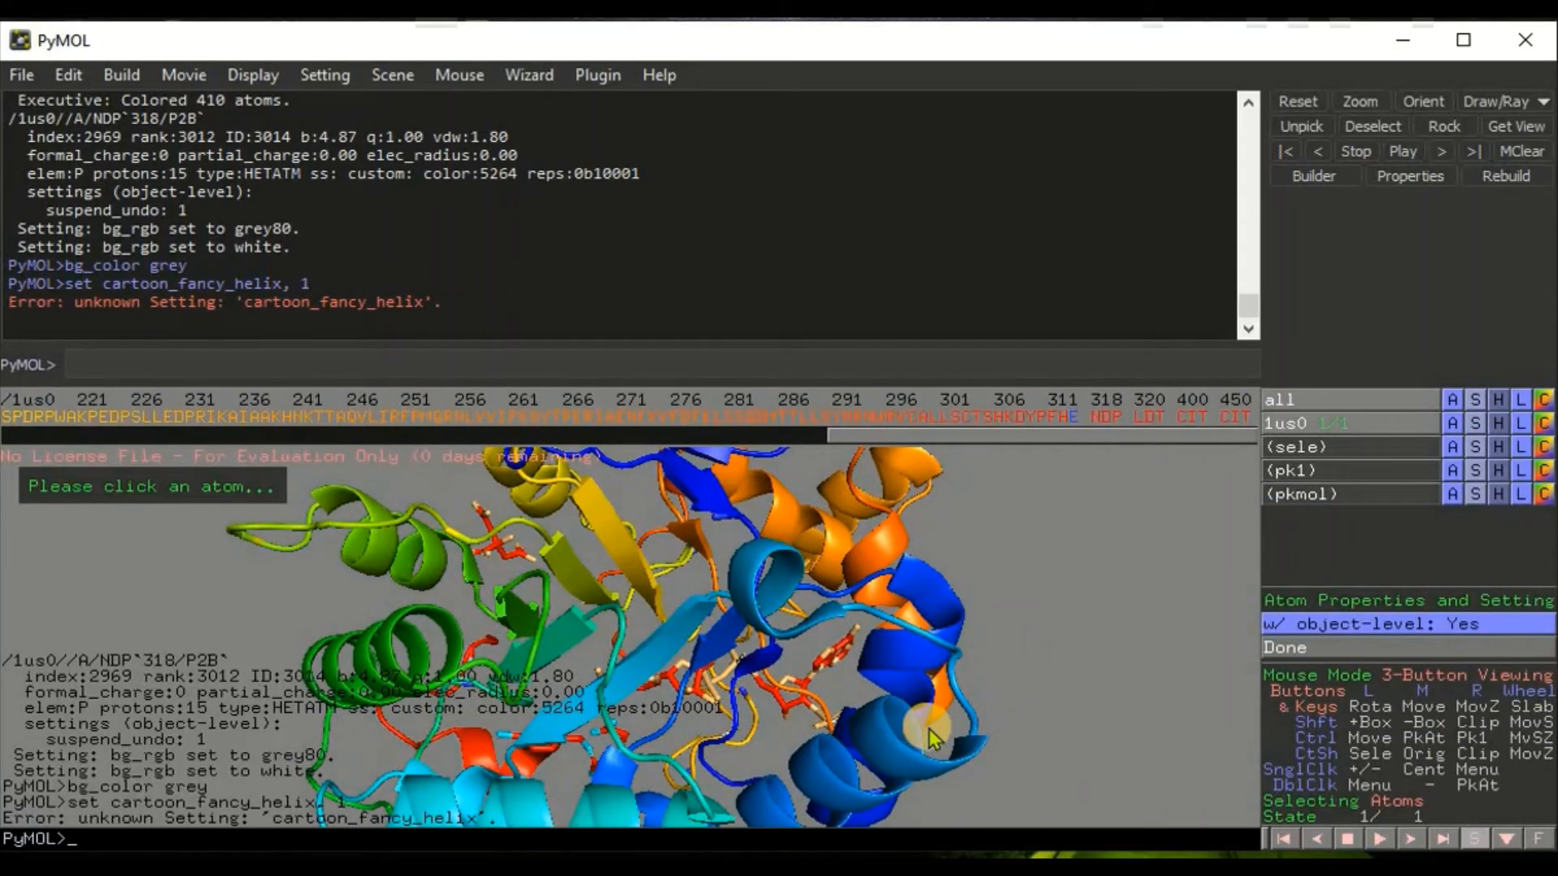
Step: Set the viewer background to White
{"action": "left_click", "coordinate": [253, 75]}
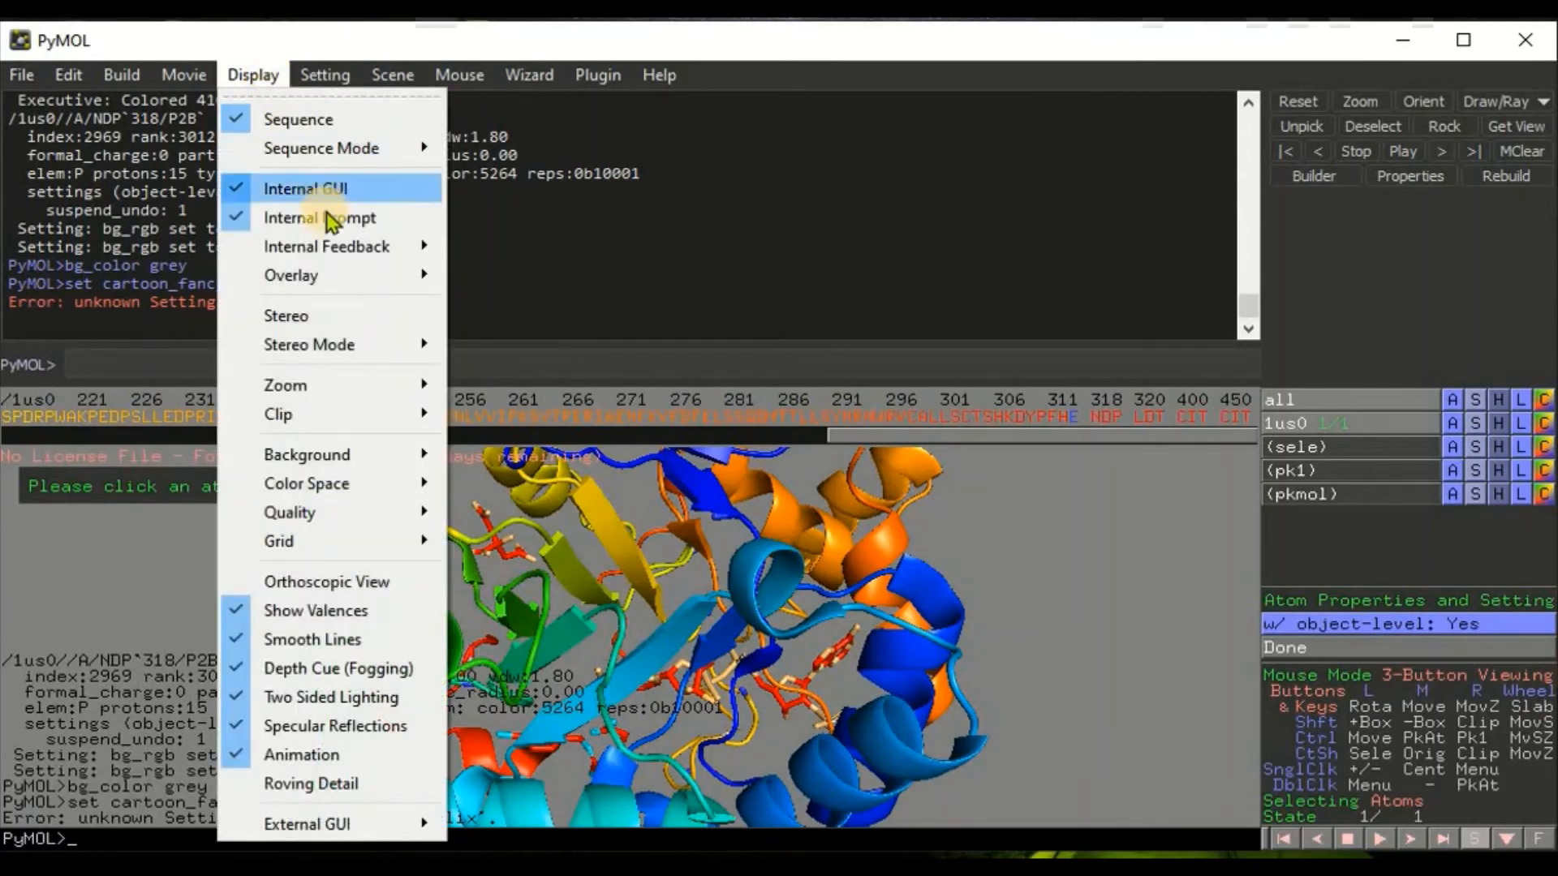
{"action": "mouse_move", "coordinate": [361, 452]}
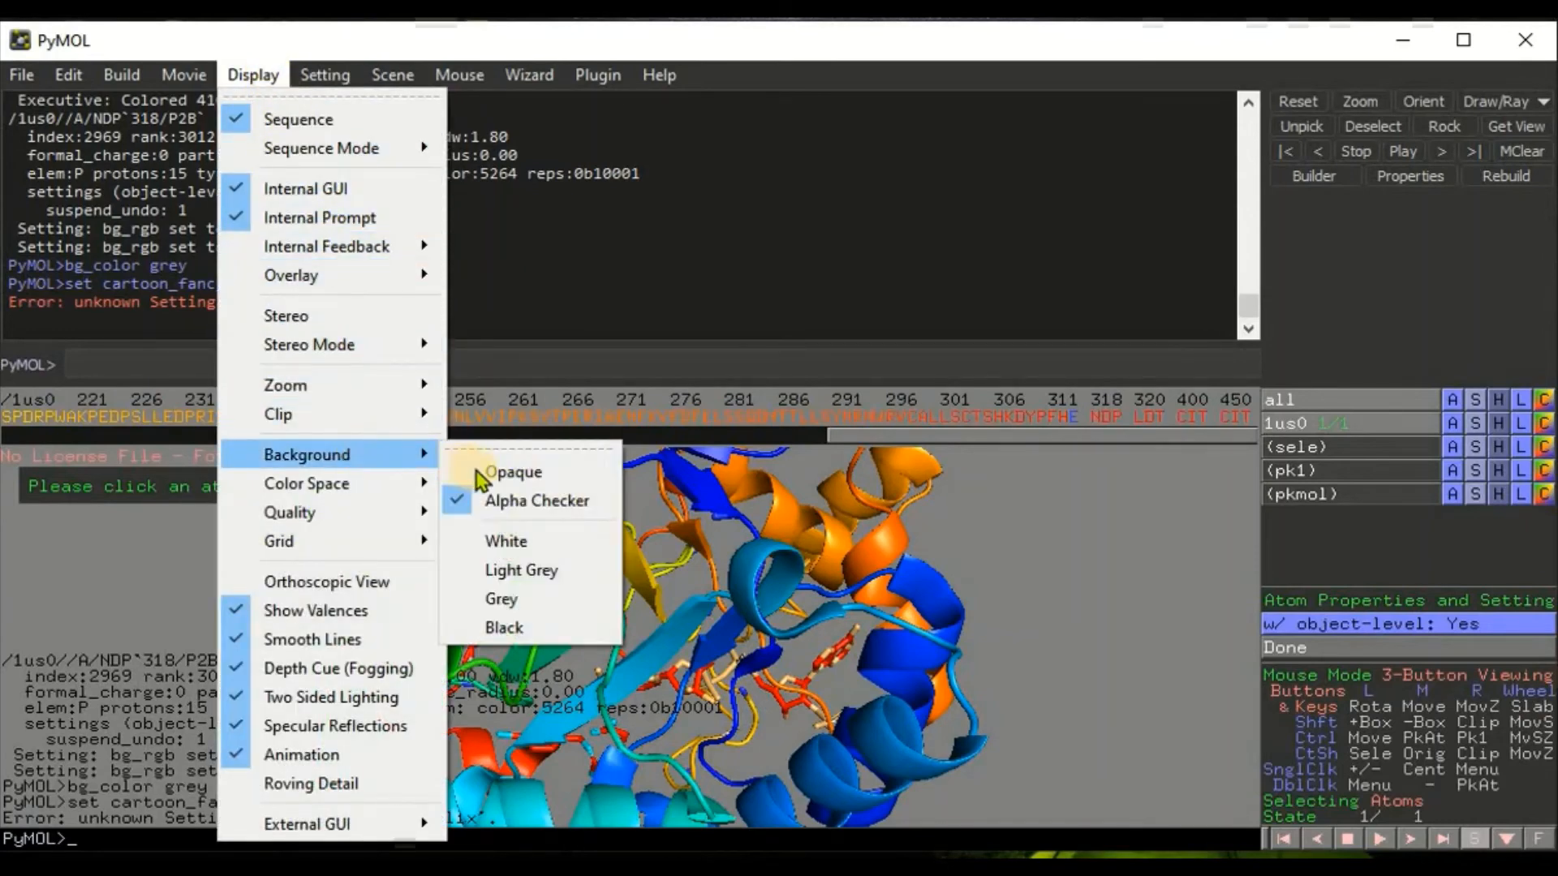
{"action": "left_click", "coordinate": [505, 540]}
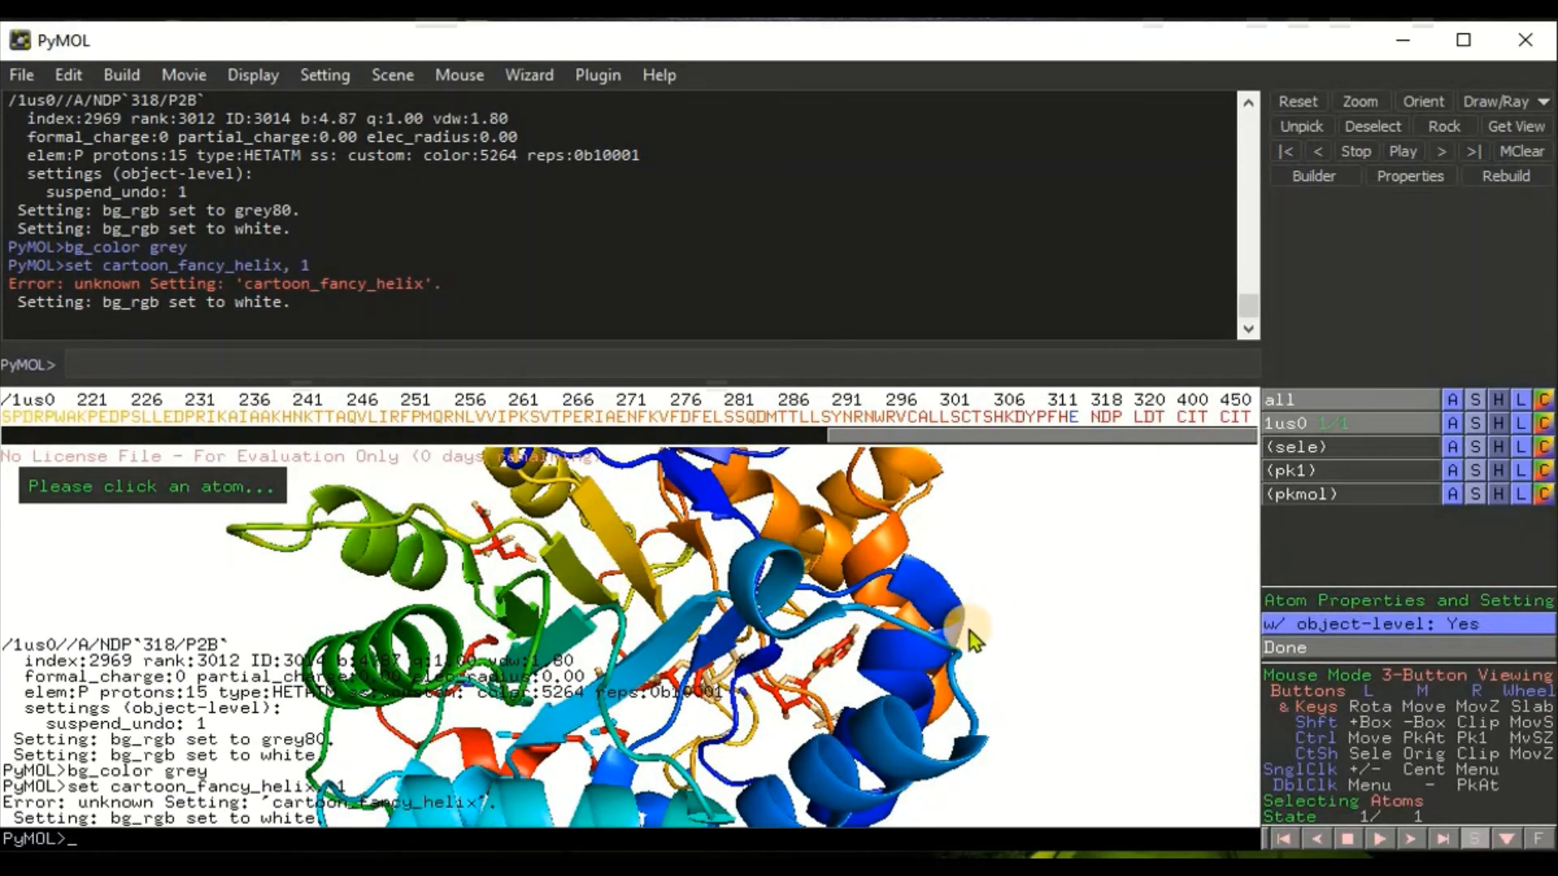
{"action": "left_click_drag", "start_coordinate": [932, 678], "coordinate": [676, 697]}
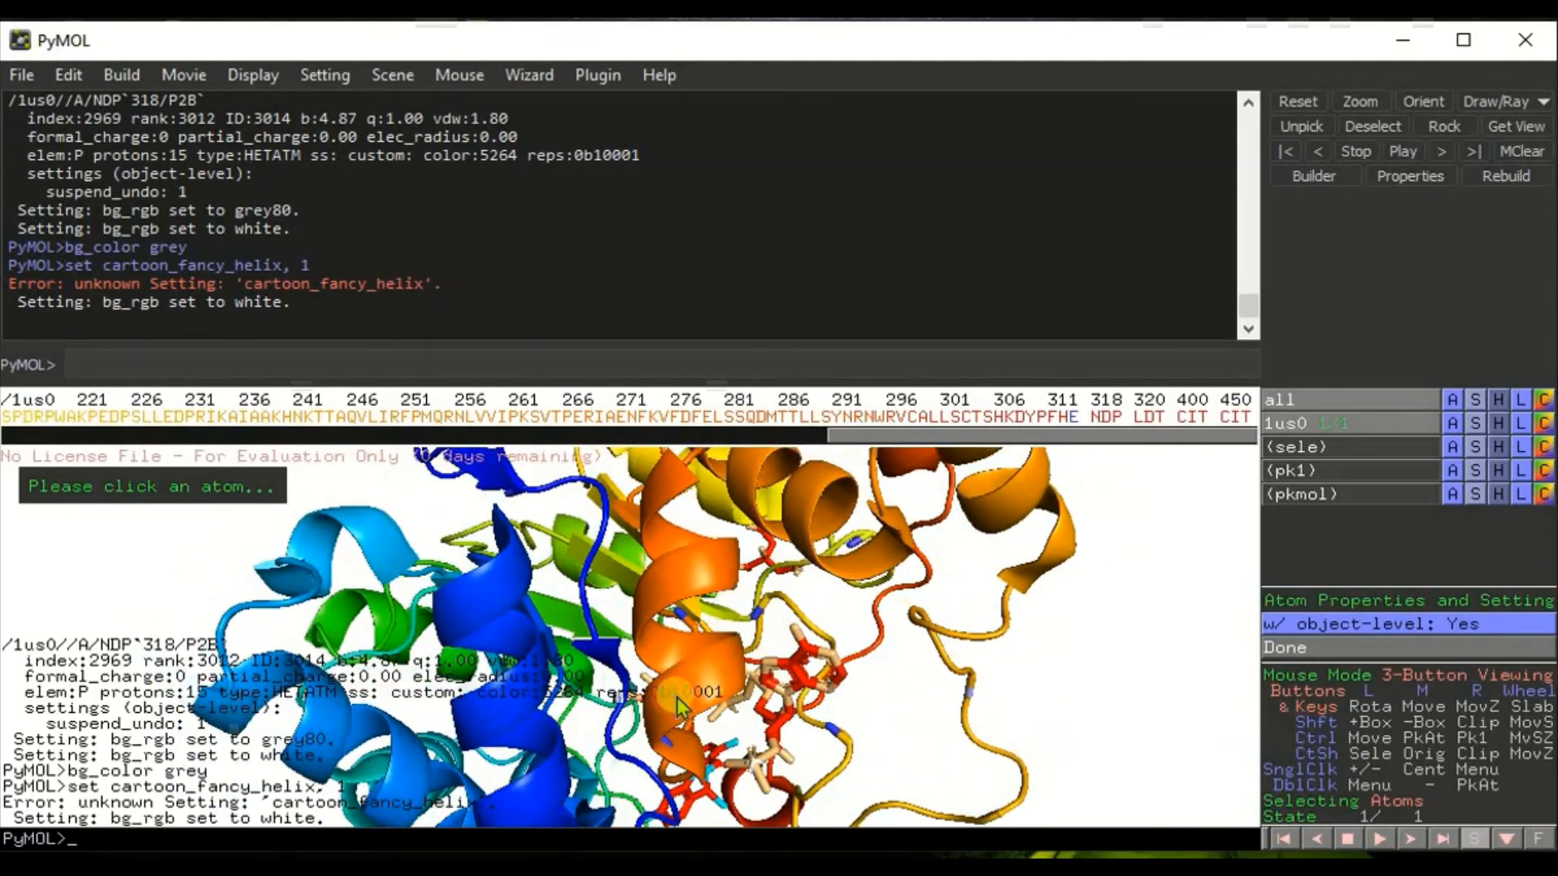
{"action": "right_click", "coordinate": [676, 698]}
{"action": "left_click", "coordinate": [516, 645]}
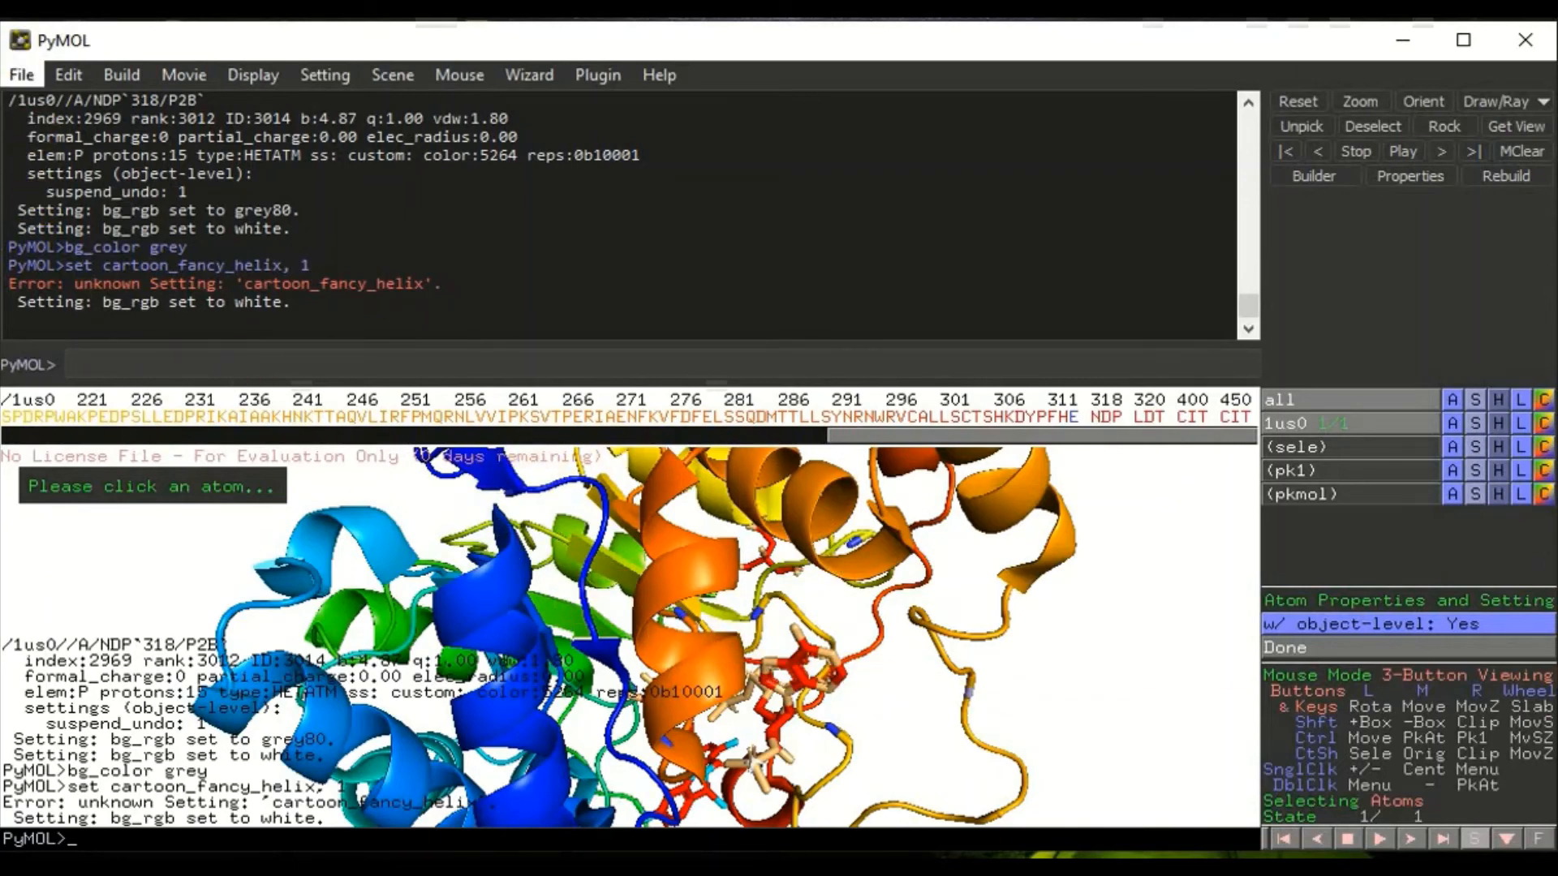
{"action": "left_click", "coordinate": [22, 80]}
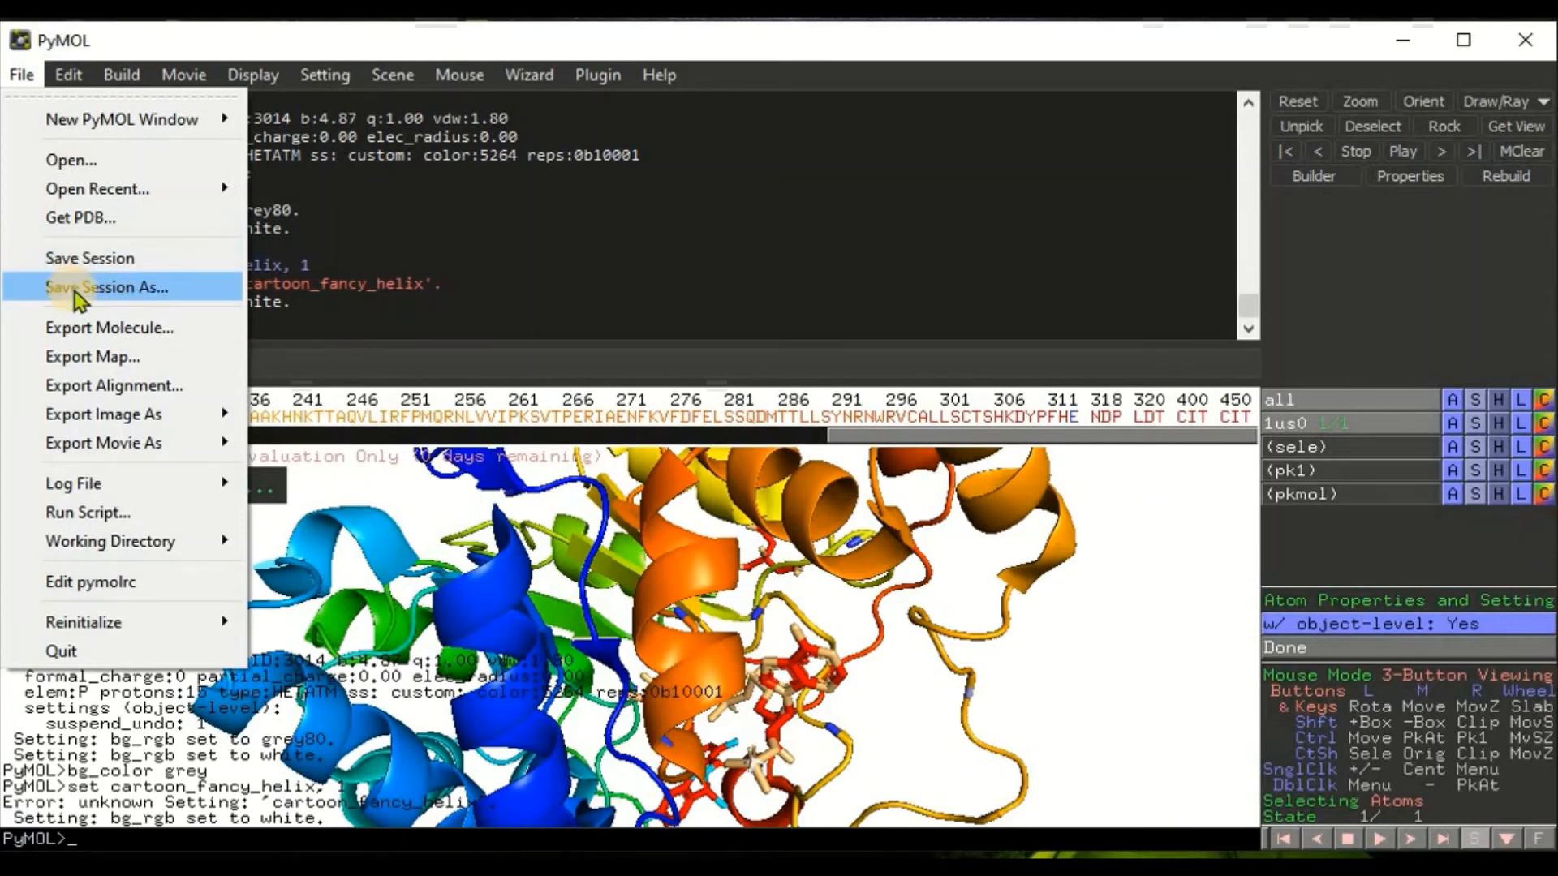
{"action": "mouse_move", "coordinate": [128, 423]}
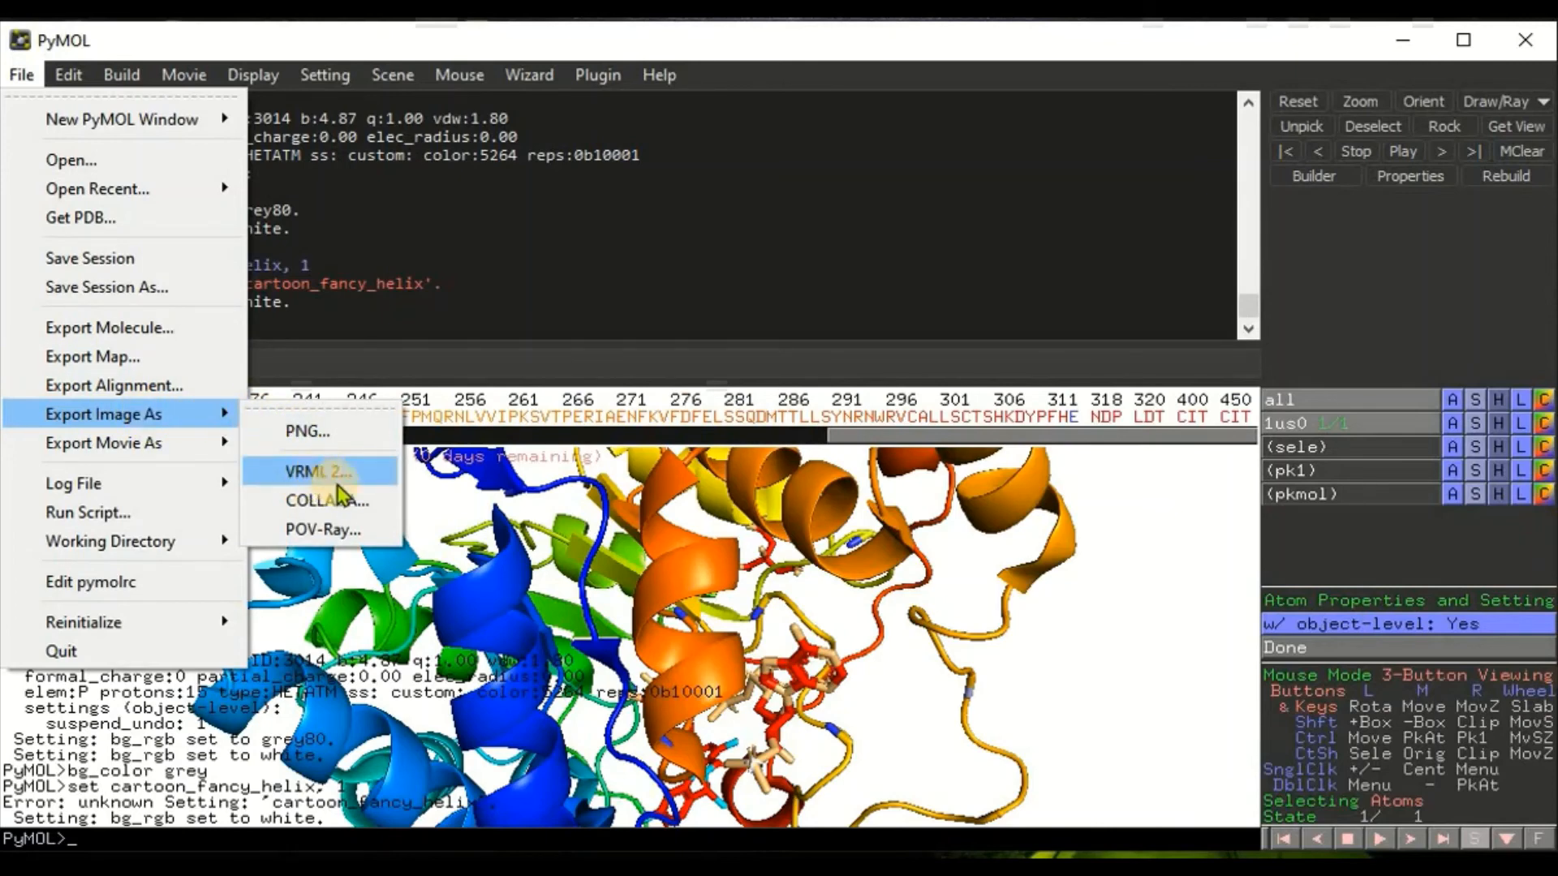
{"action": "mouse_move", "coordinate": [203, 443]}
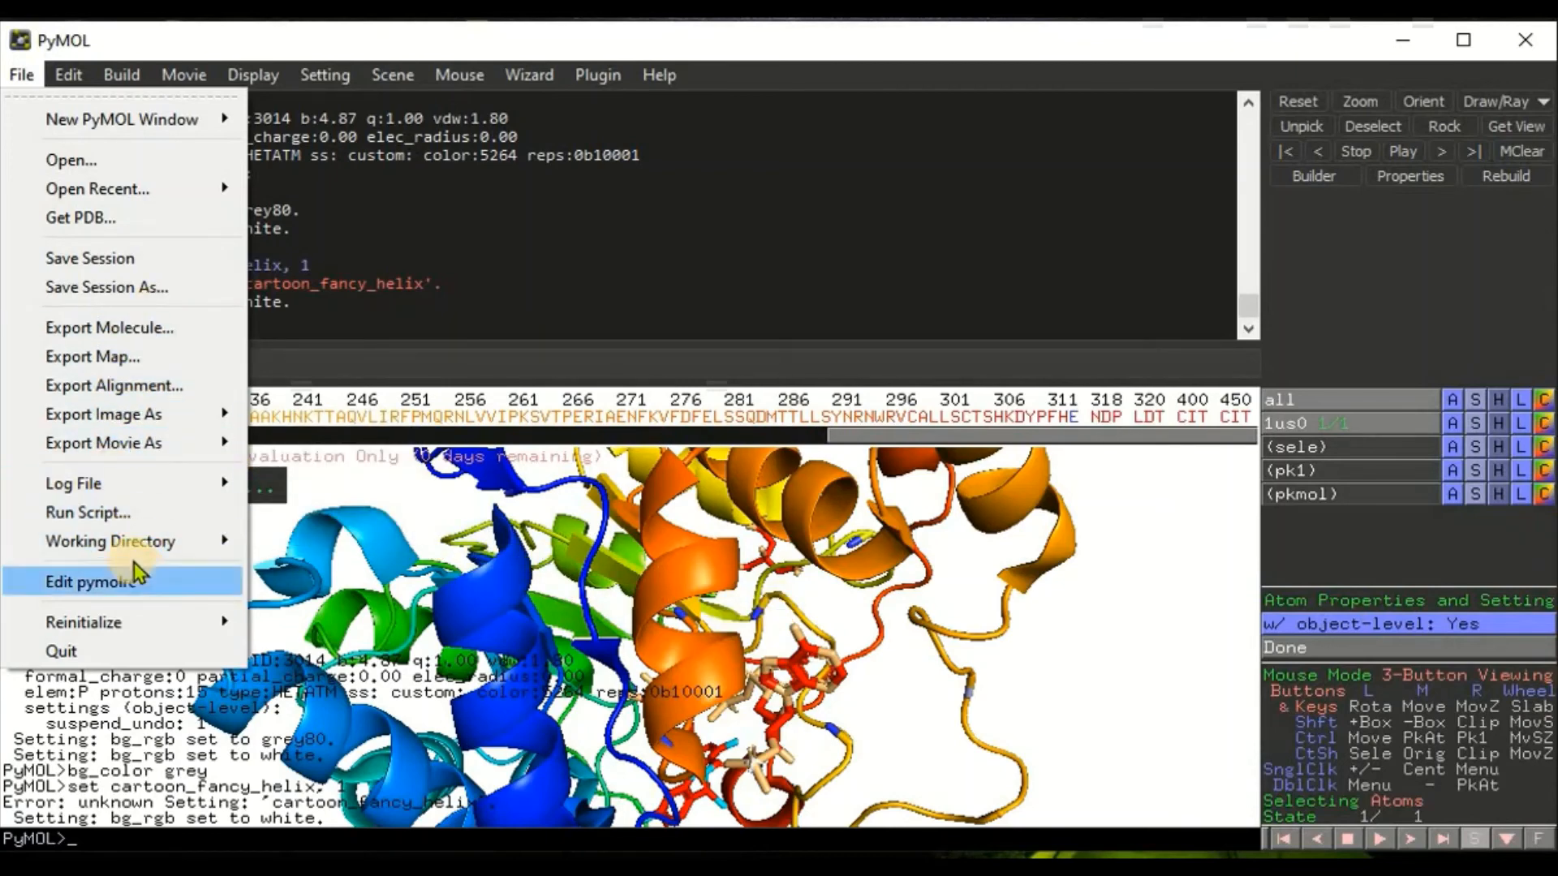
{"action": "left_click", "coordinate": [150, 330]}
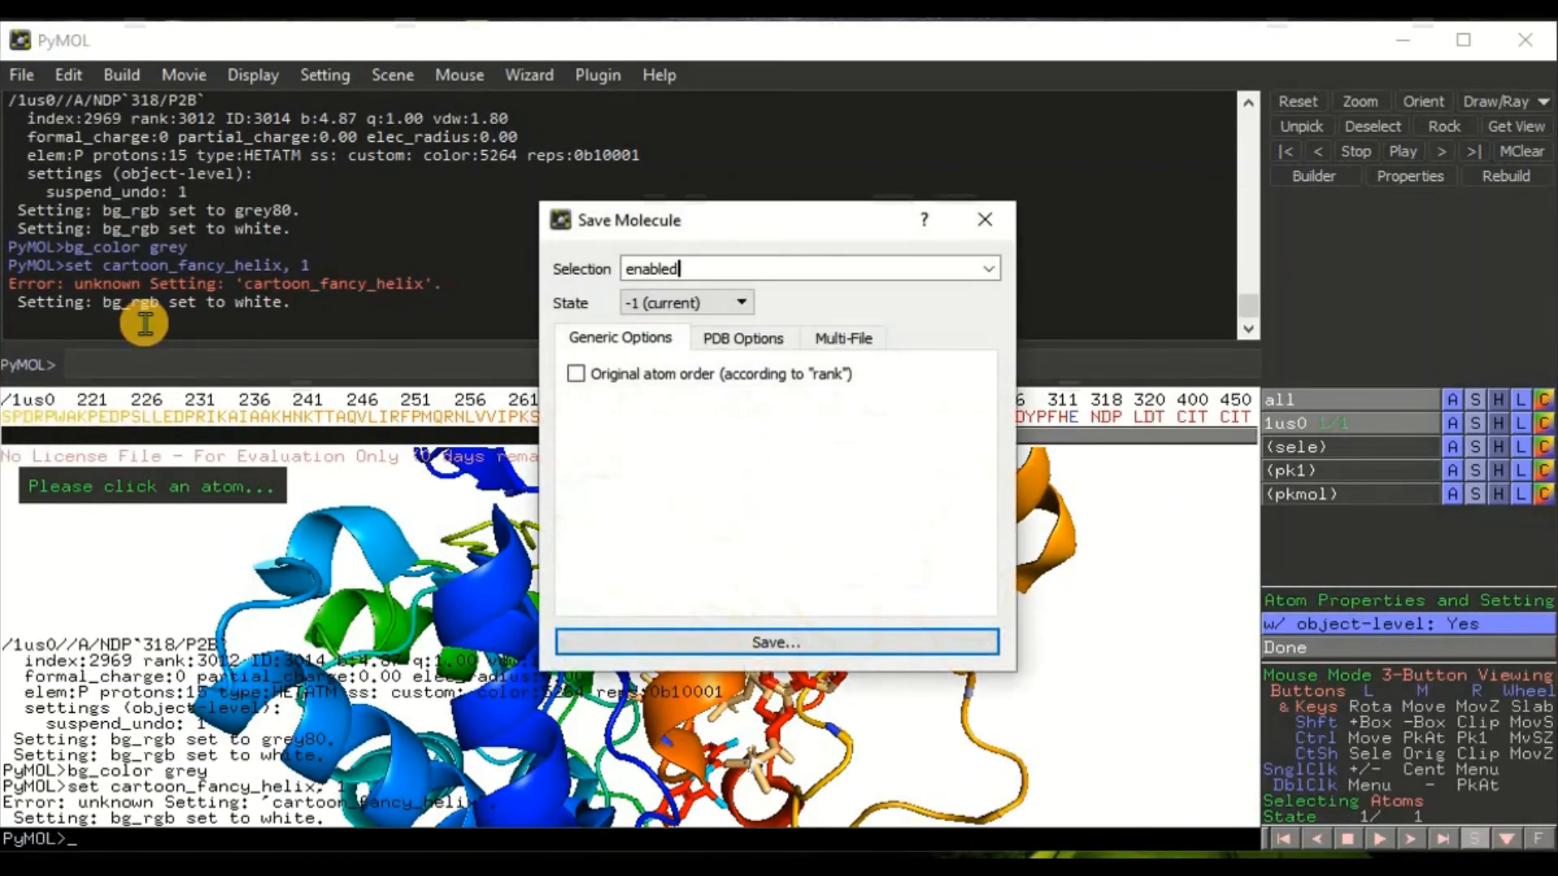
{"action": "left_click", "coordinate": [984, 220]}
Step: Export the current display as a PNG image named 1US0 to the Desktop folder
{"action": "left_click", "coordinate": [21, 75]}
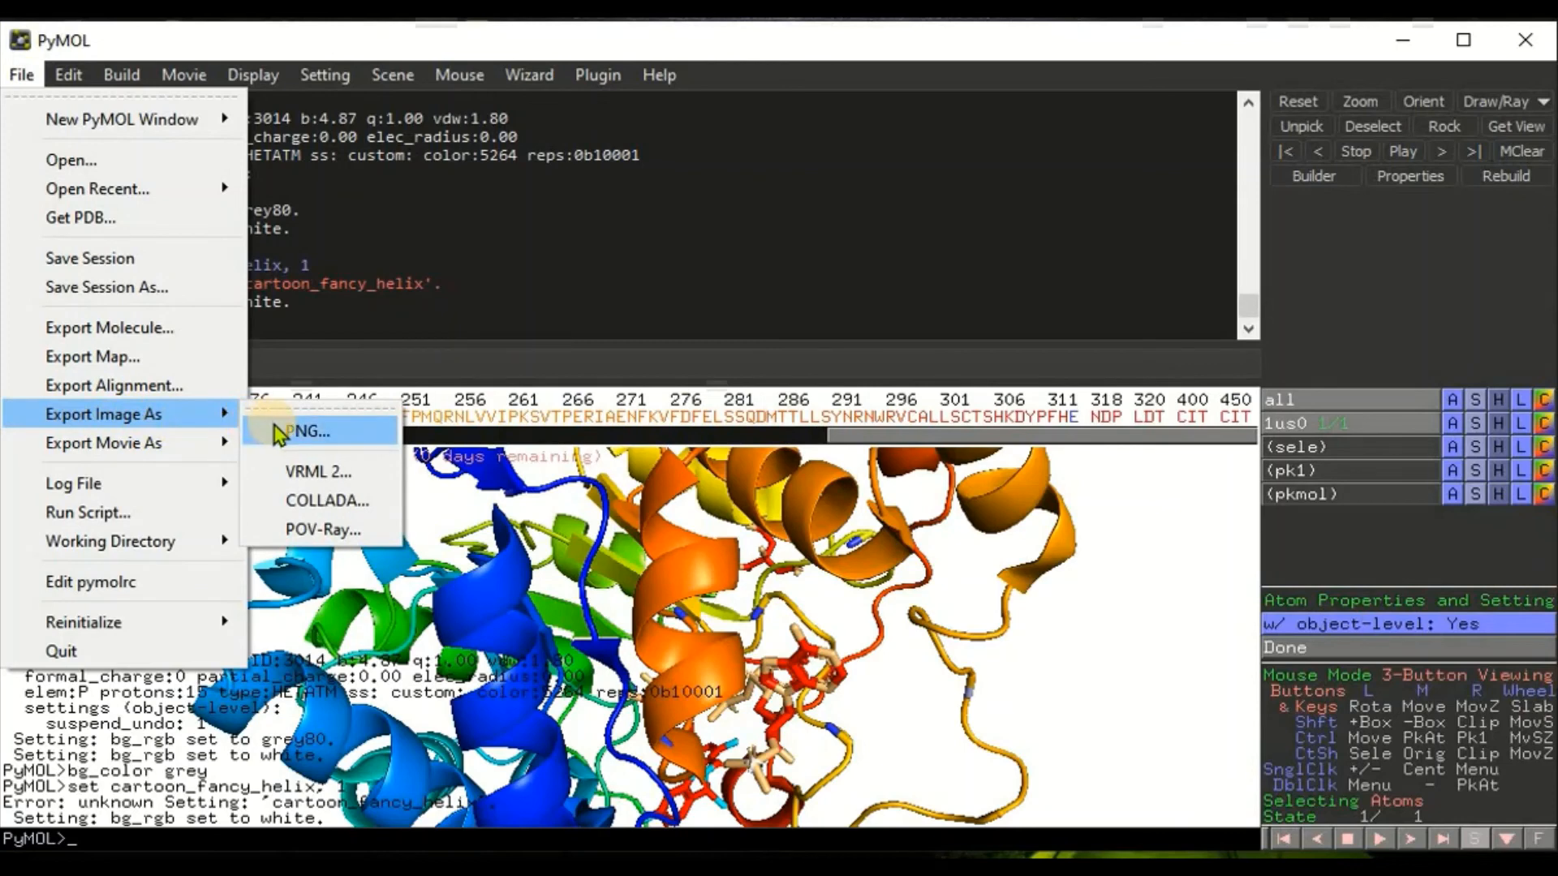
{"action": "left_click", "coordinate": [279, 432]}
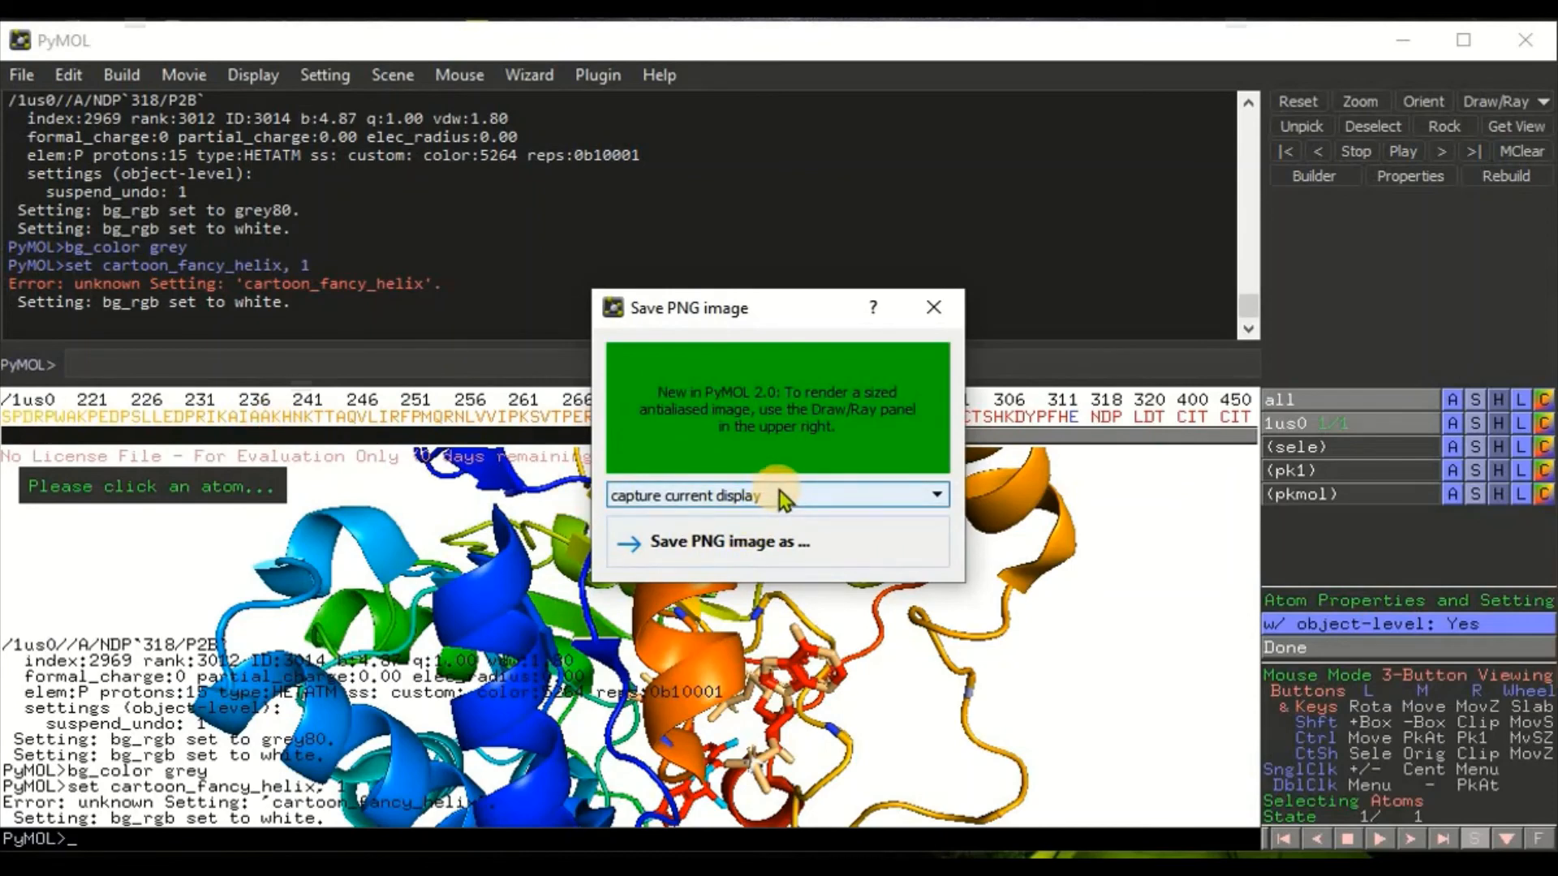
{"action": "left_click", "coordinate": [921, 493]}
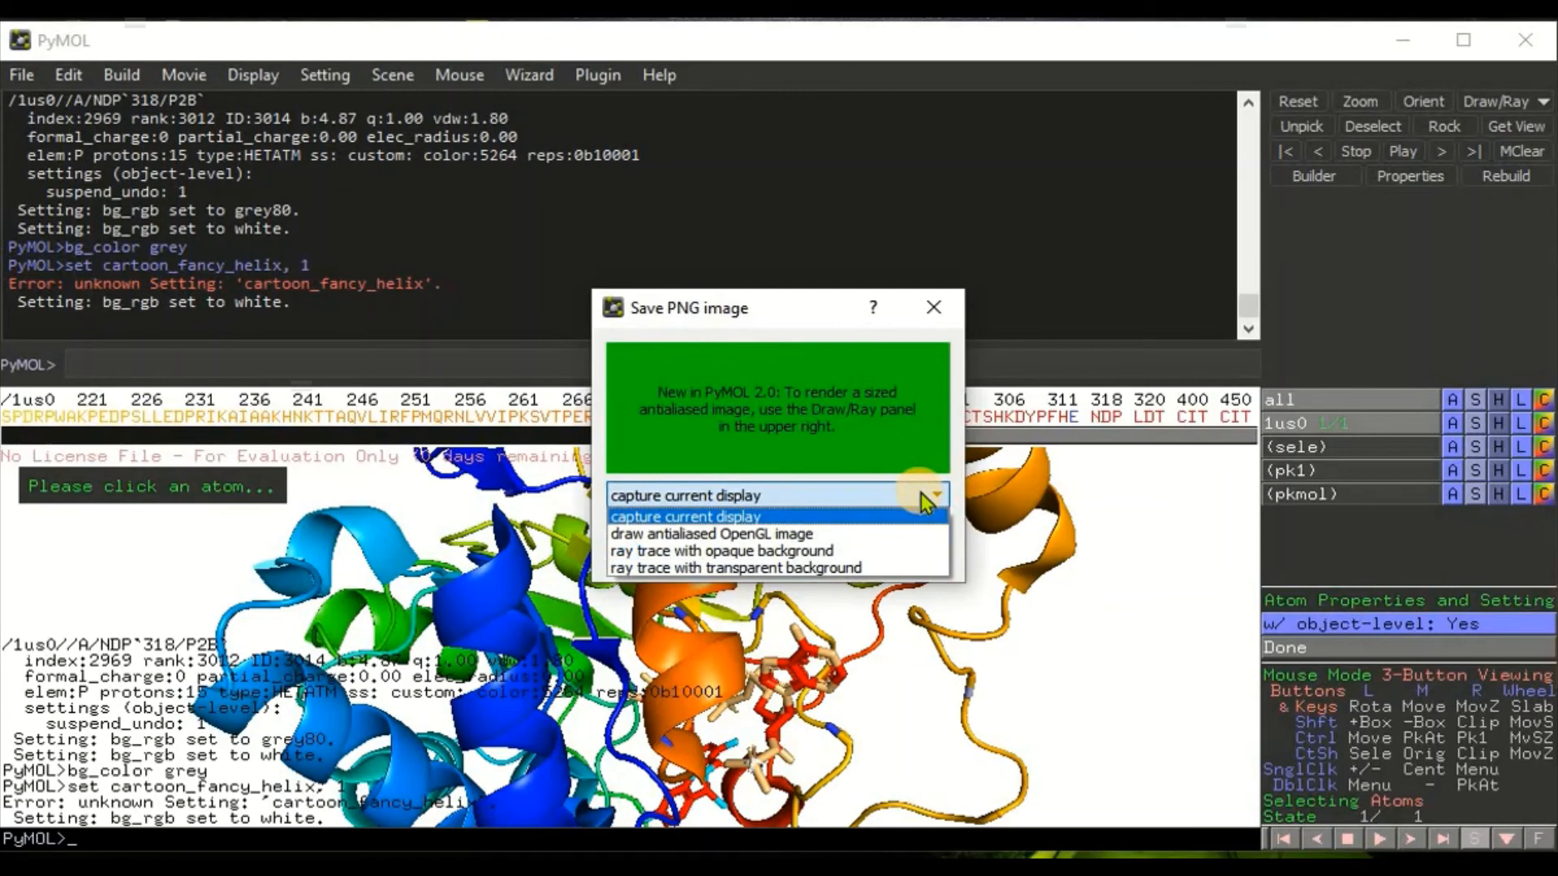
{"action": "left_click", "coordinate": [923, 494]}
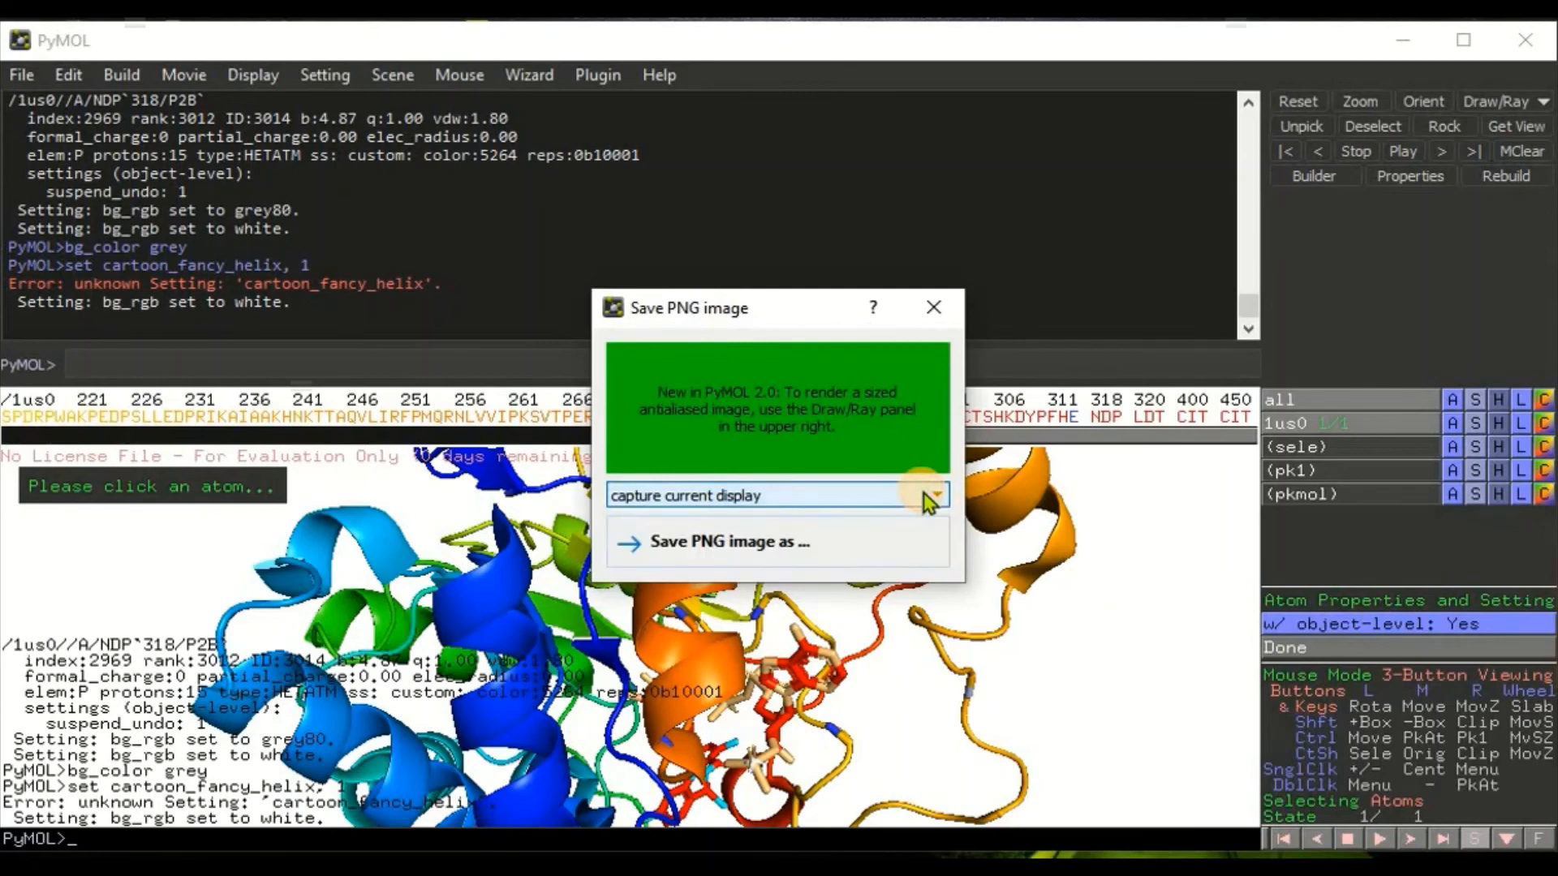
{"action": "left_click", "coordinate": [781, 552]}
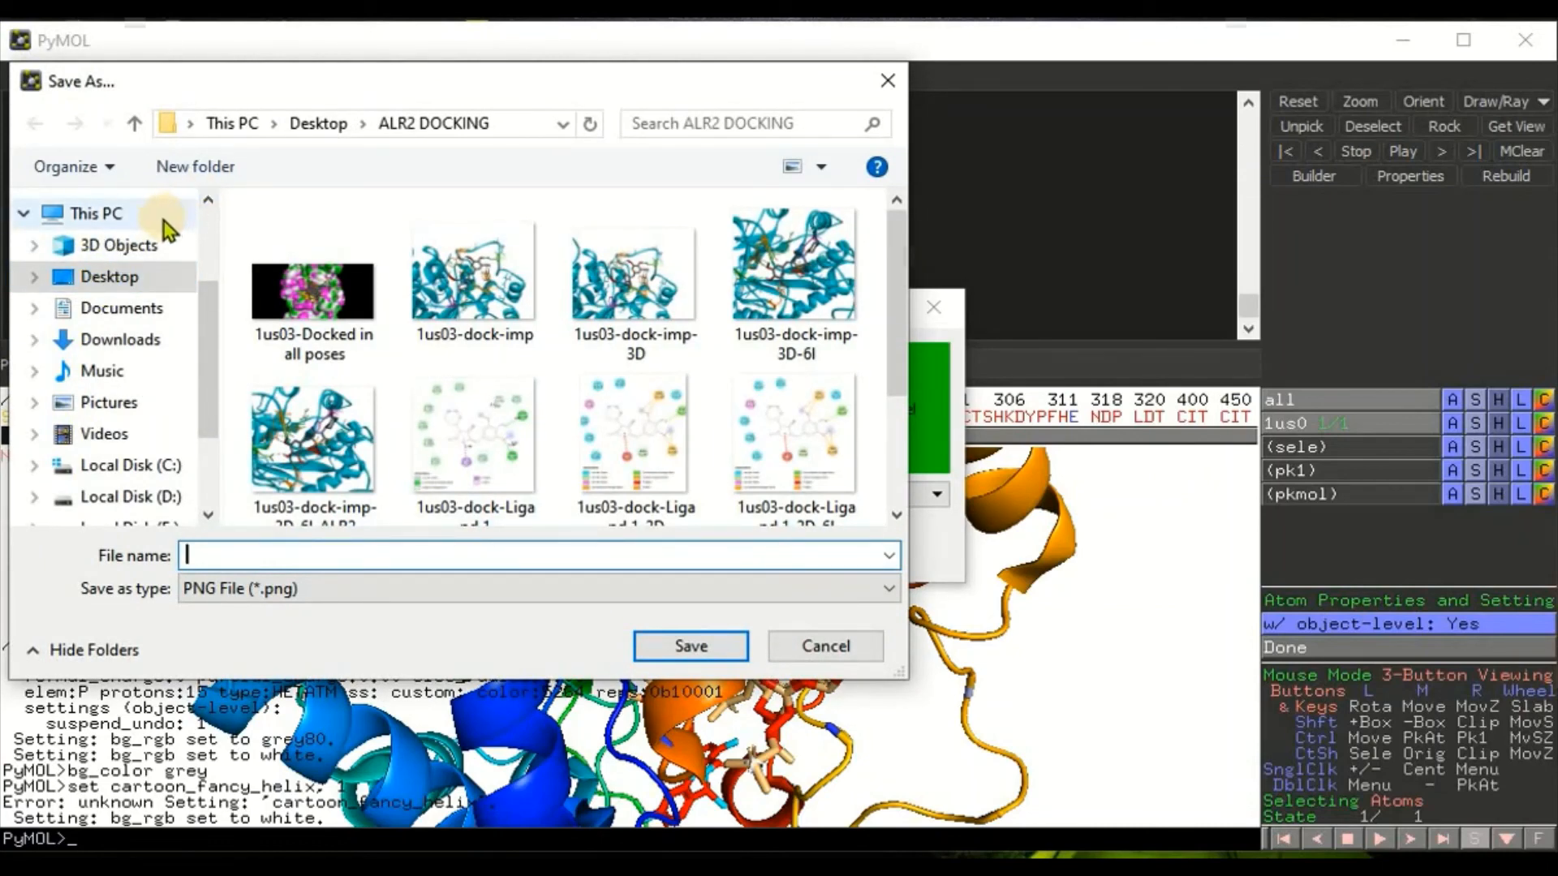
{"action": "left_click", "coordinate": [130, 279]}
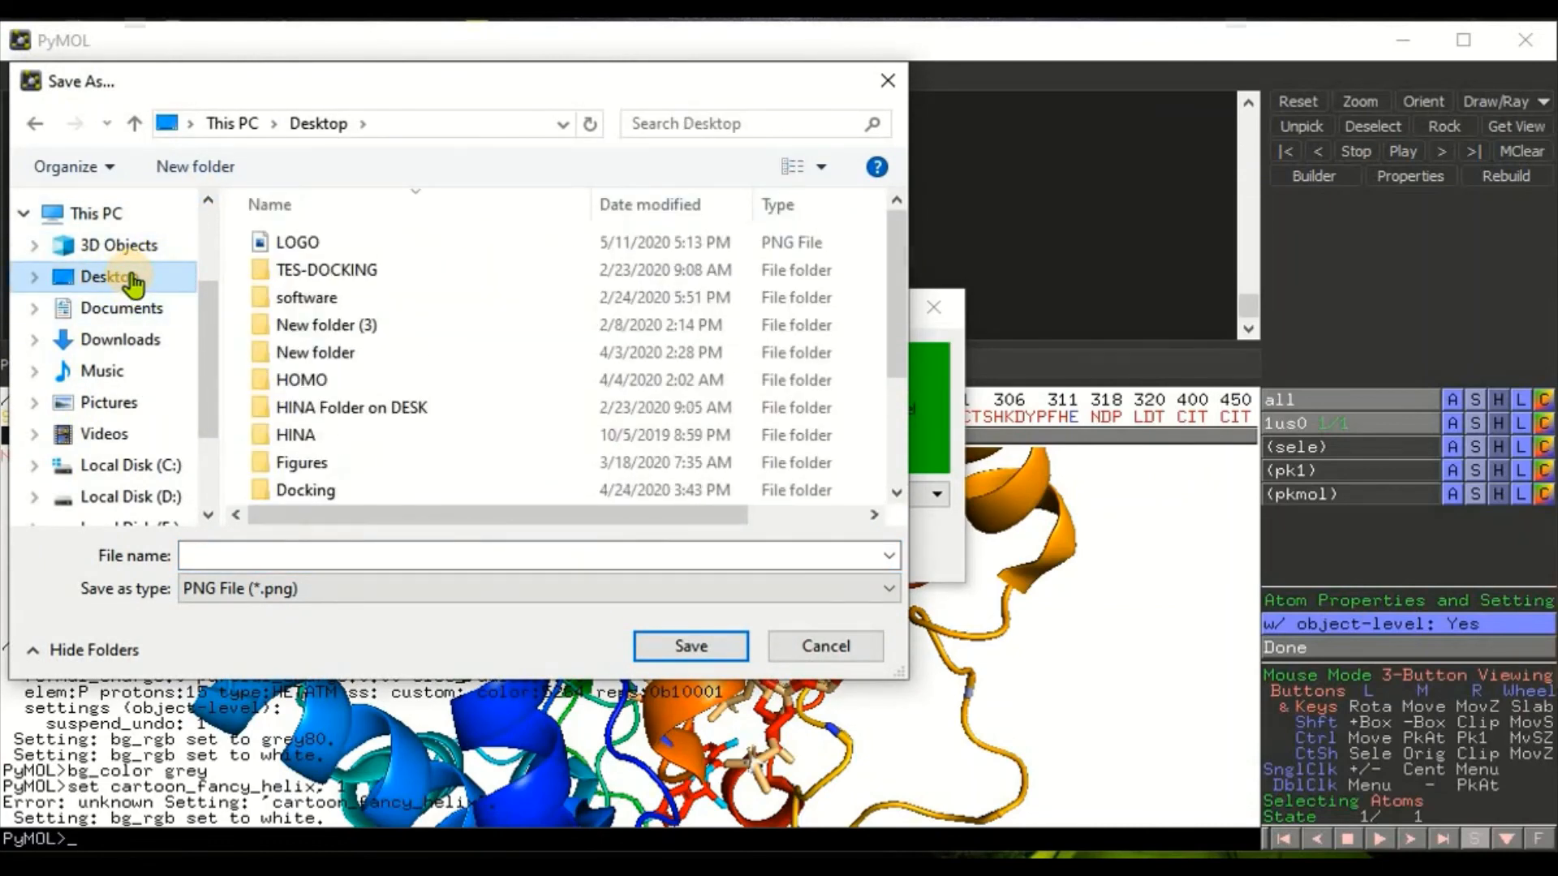
{"action": "left_click", "coordinate": [251, 551]}
{"action": "type", "text": "1"}
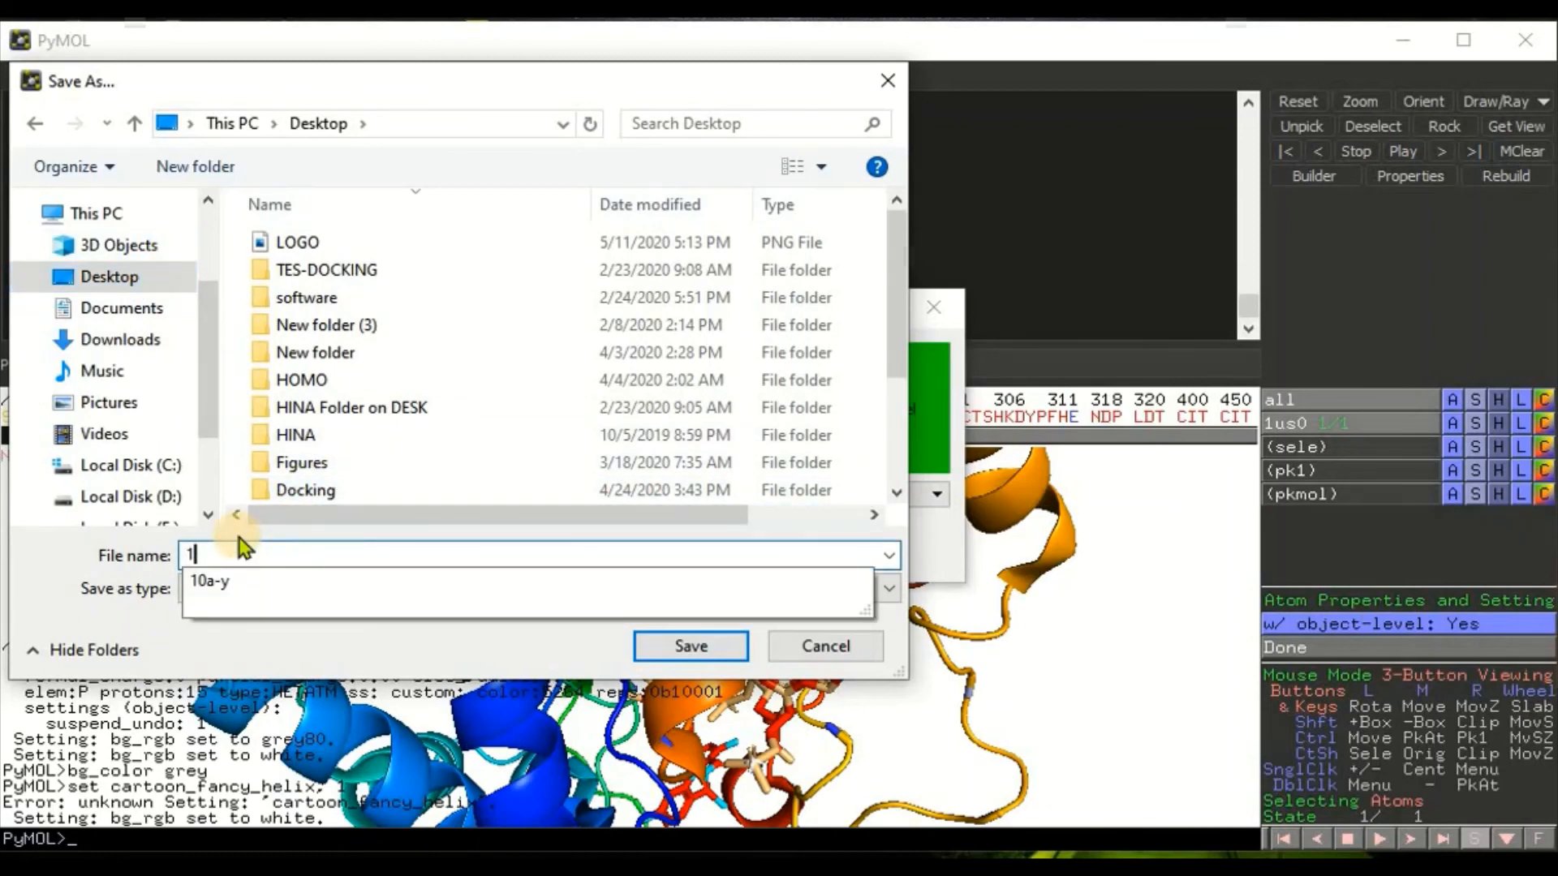
{"action": "type", "text": "US0"}
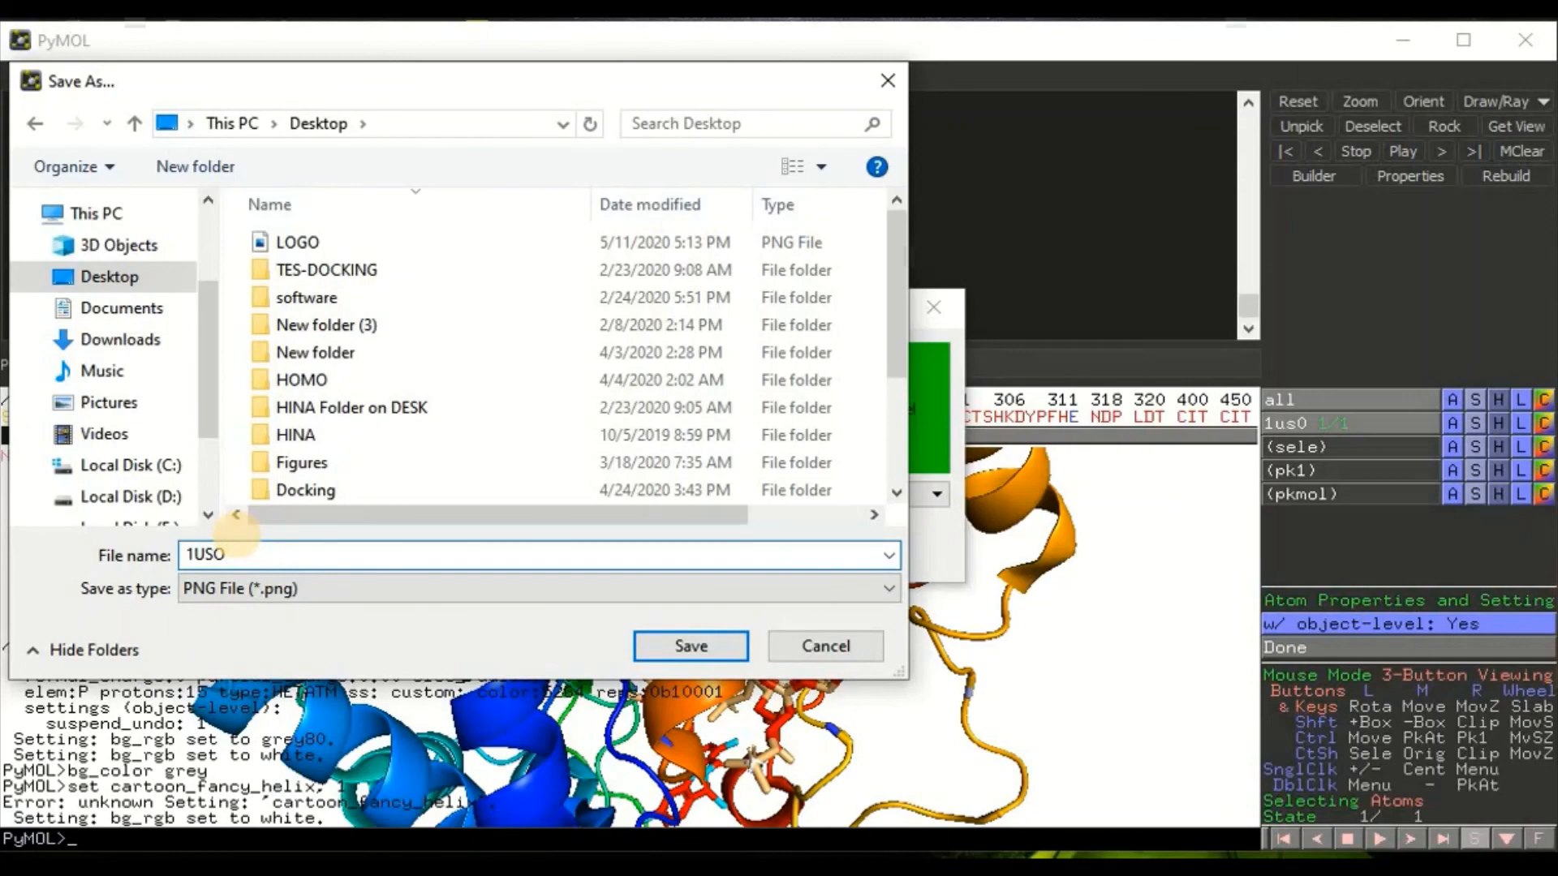
{"action": "left_click", "coordinate": [691, 646]}
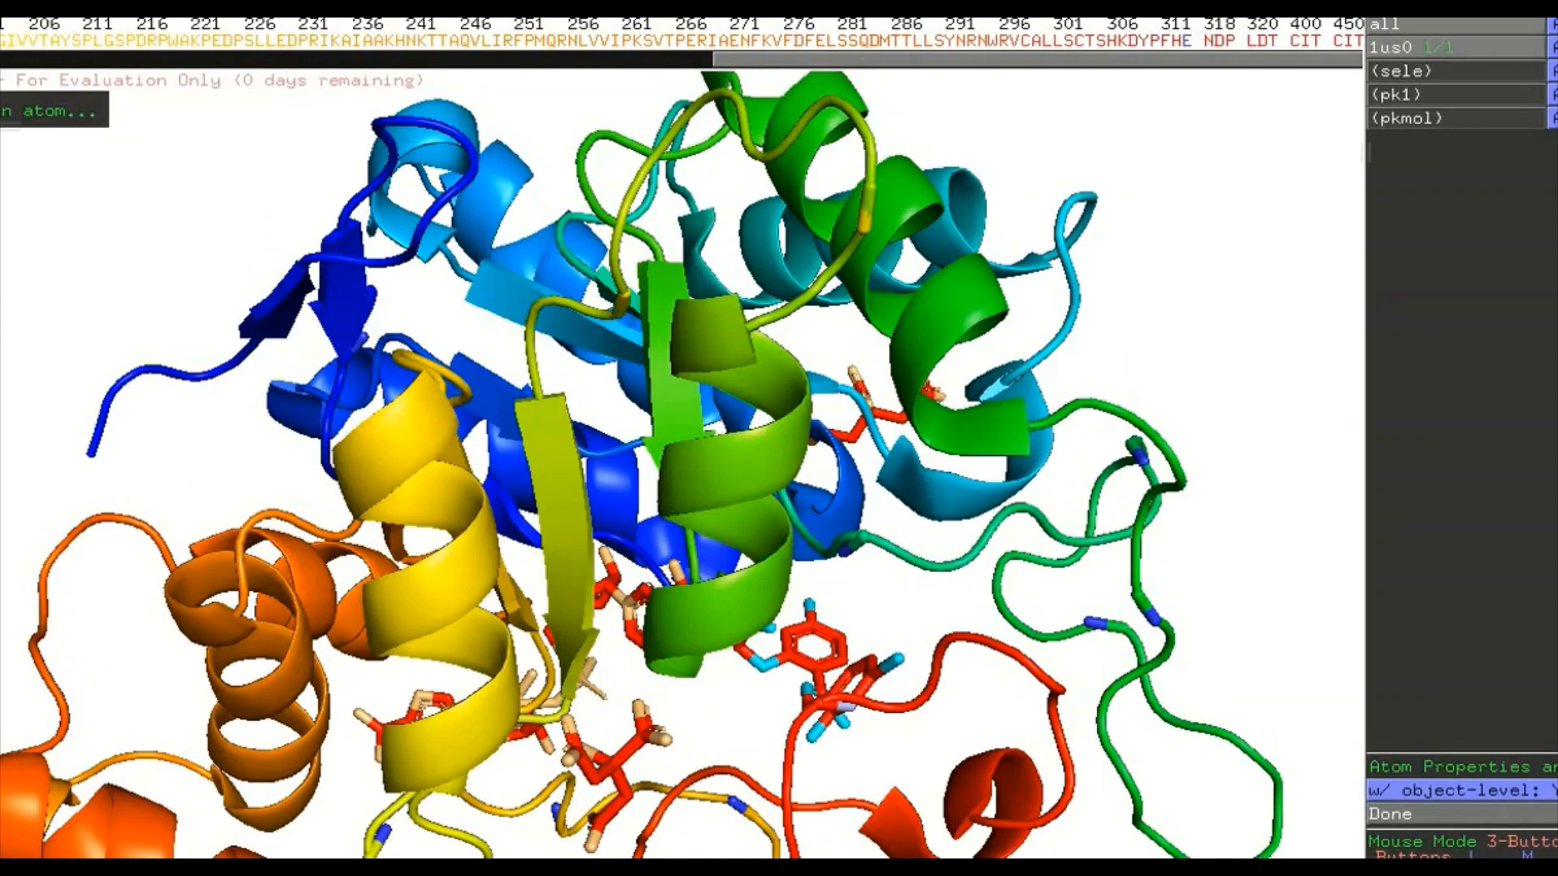
{"action": "left_click_drag", "start_coordinate": [730, 712], "coordinate": [739, 569]}
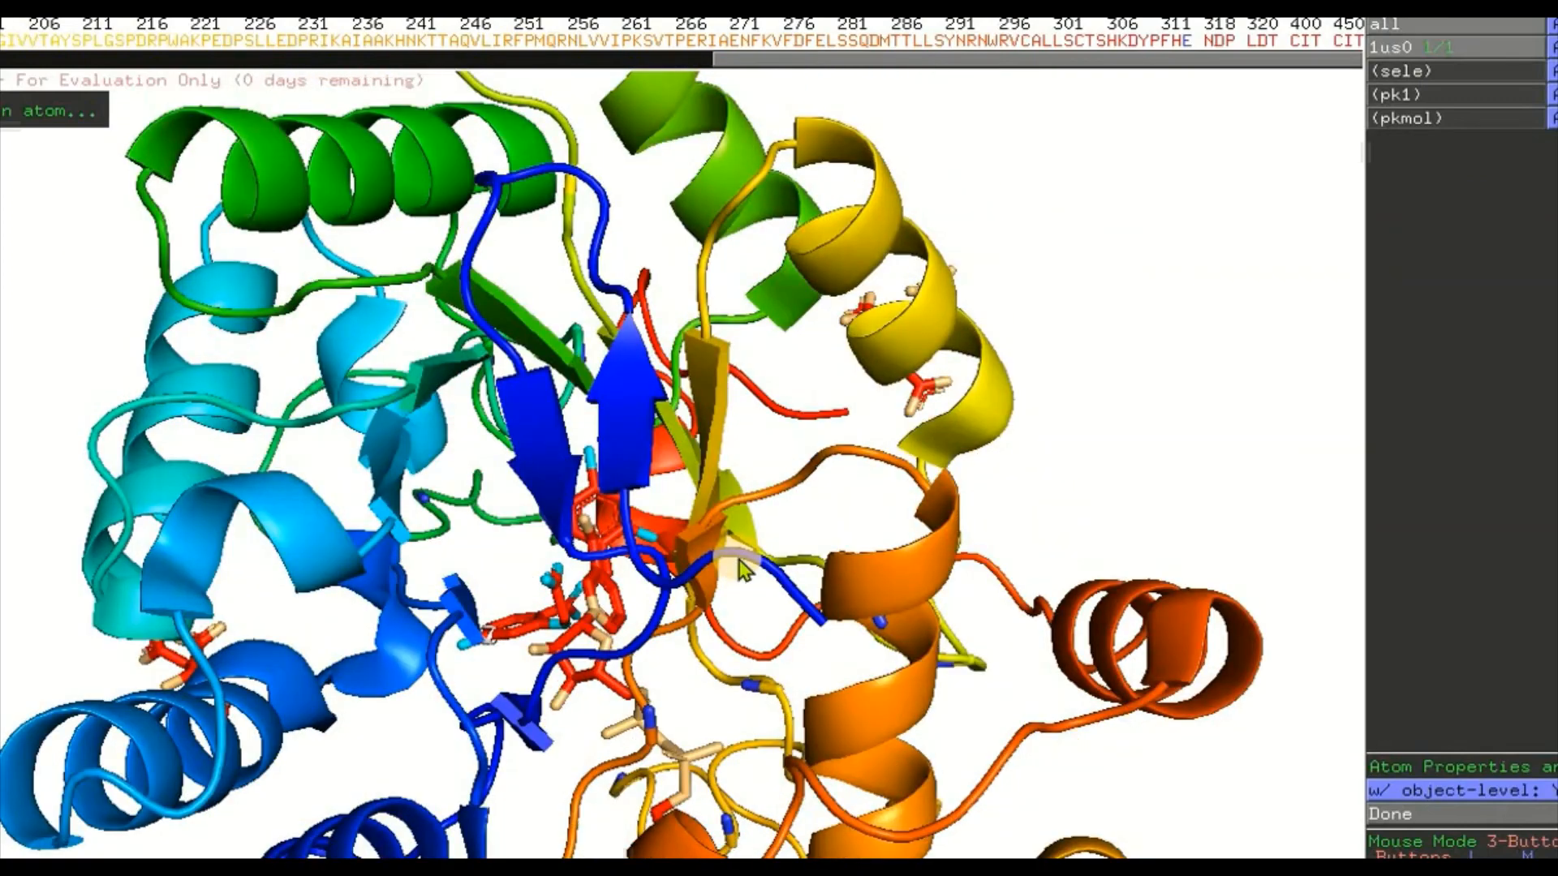